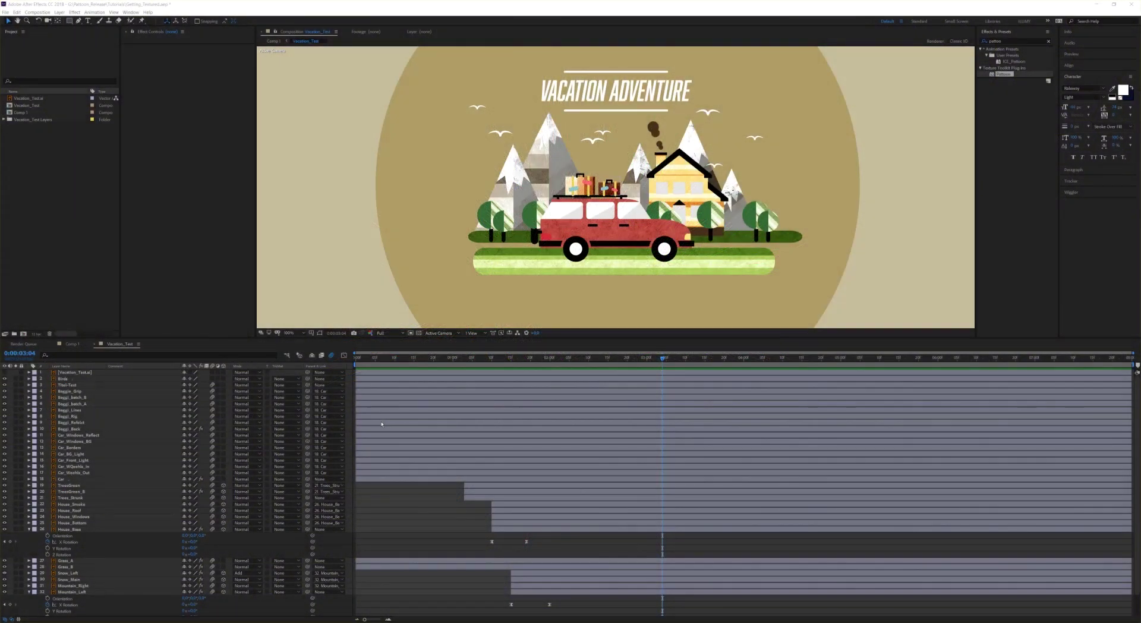
Play the Vacation_Test animation from its first frame and stop the preview after reviewing it.
left_click_drag(663, 357, 356, 357)
key("space")
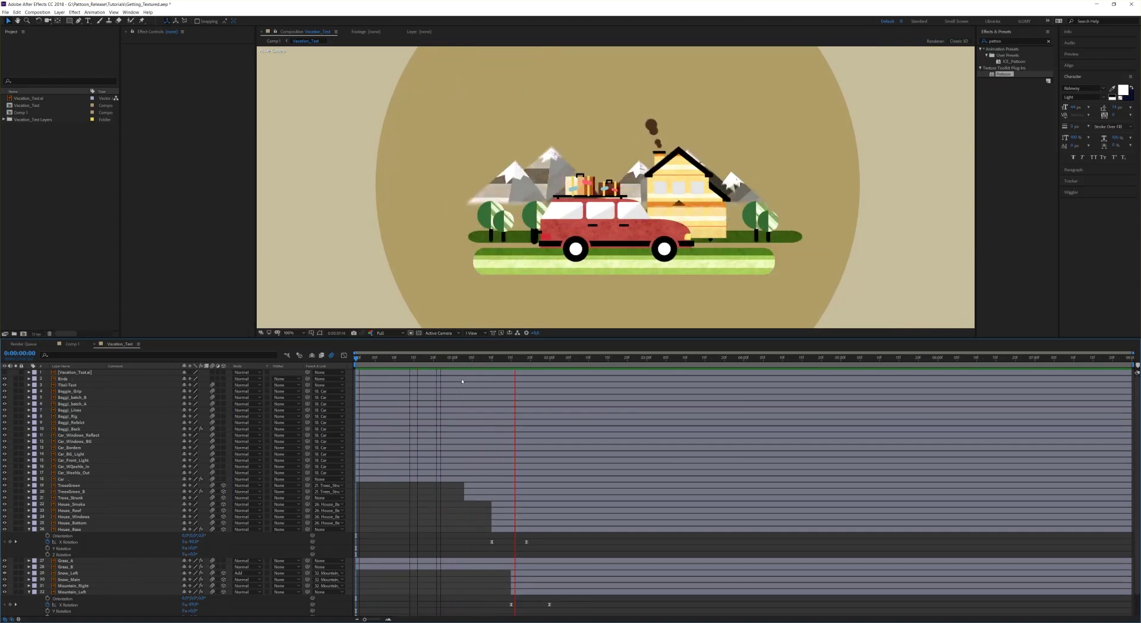
key("space")
left_click(462, 381)
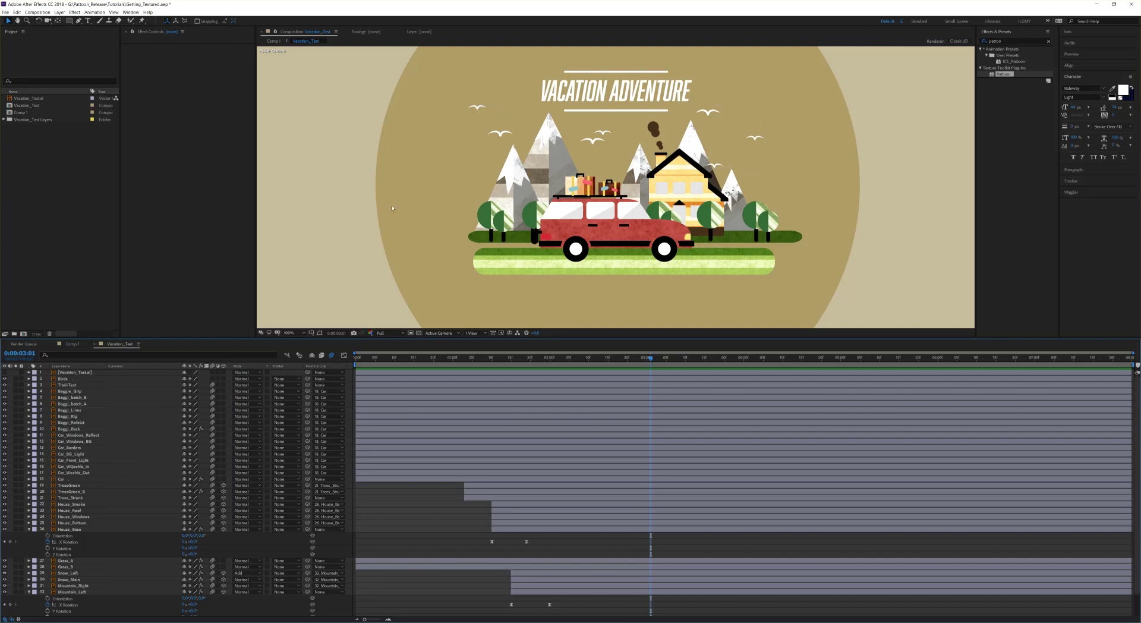
Show the original Vacation_Test.ai artwork layer over the textured version with the full composition in view.
left_click(4, 372)
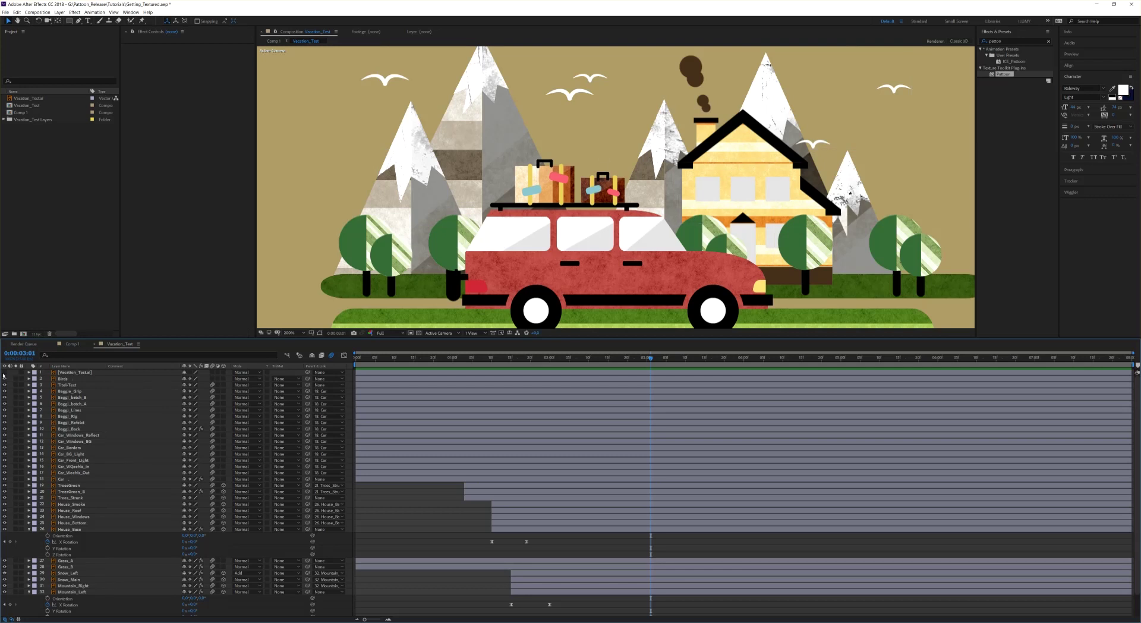
key("comma")
key("comma")
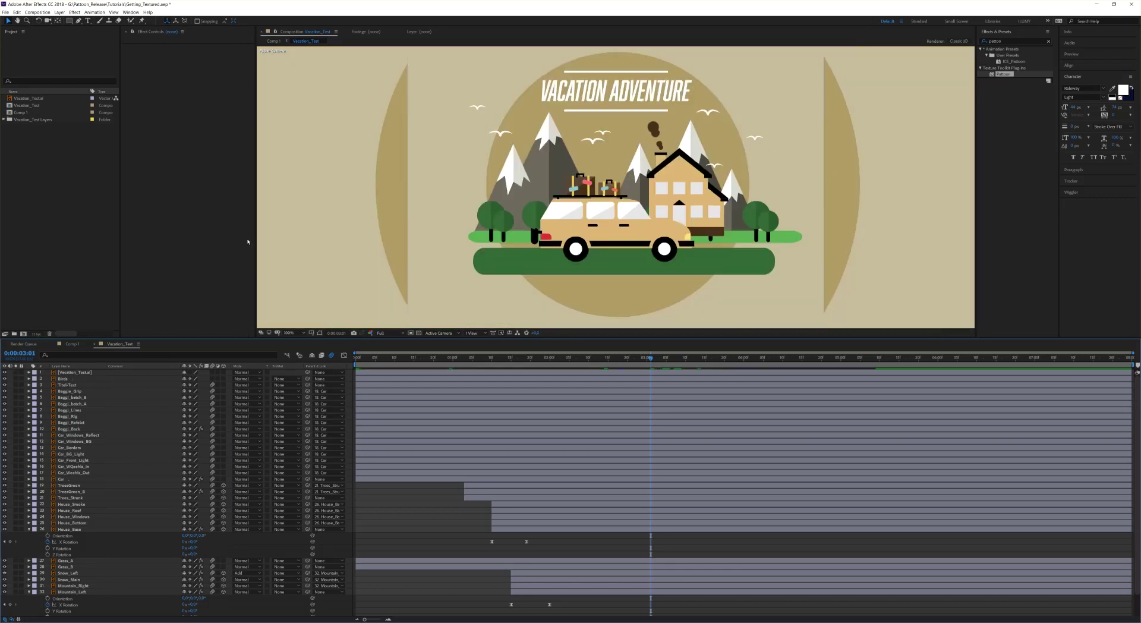
Import Vacation_Test.ai from the Footage folder as a layered composition and open the new Vacation_Test 2 composition.
double_click(40, 161)
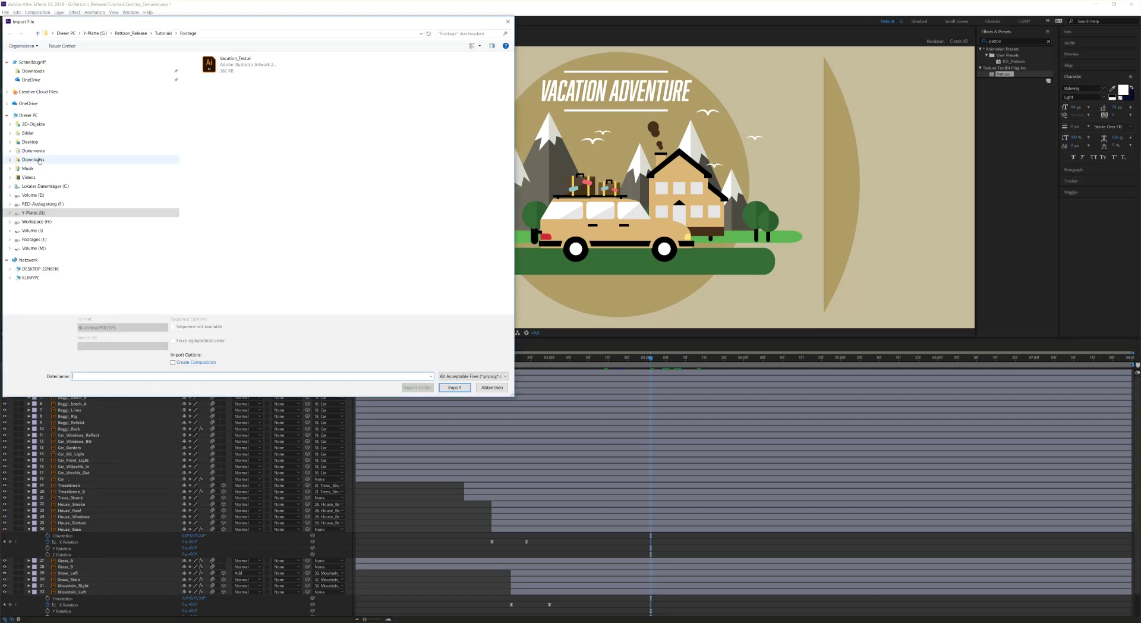
left_click(239, 69)
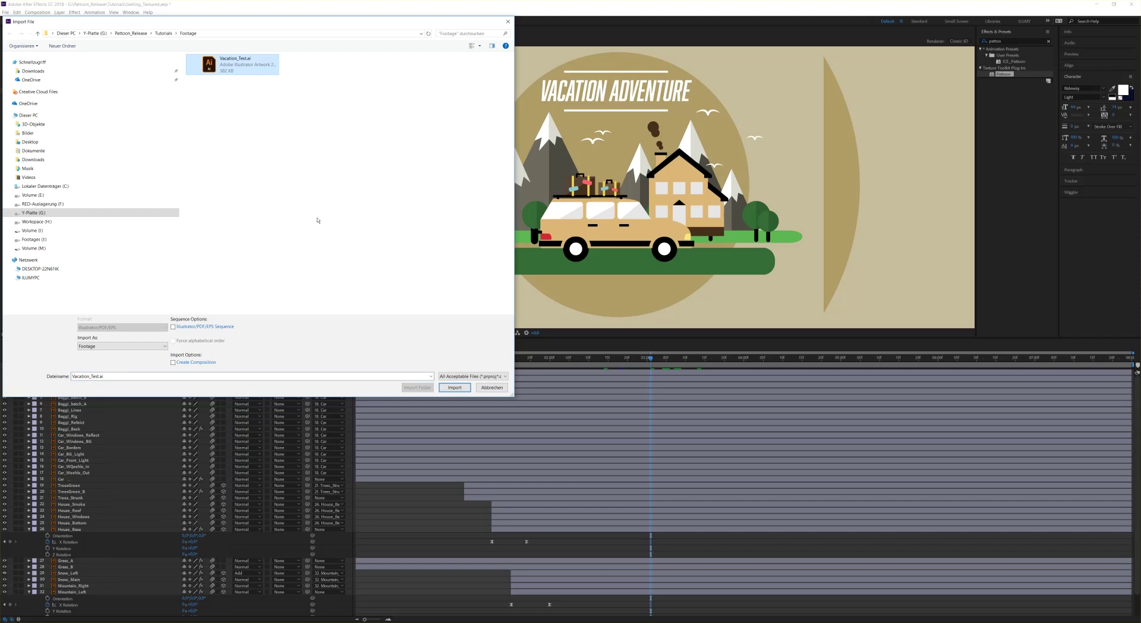
left_click(162, 346)
left_click(141, 363)
left_click(455, 387)
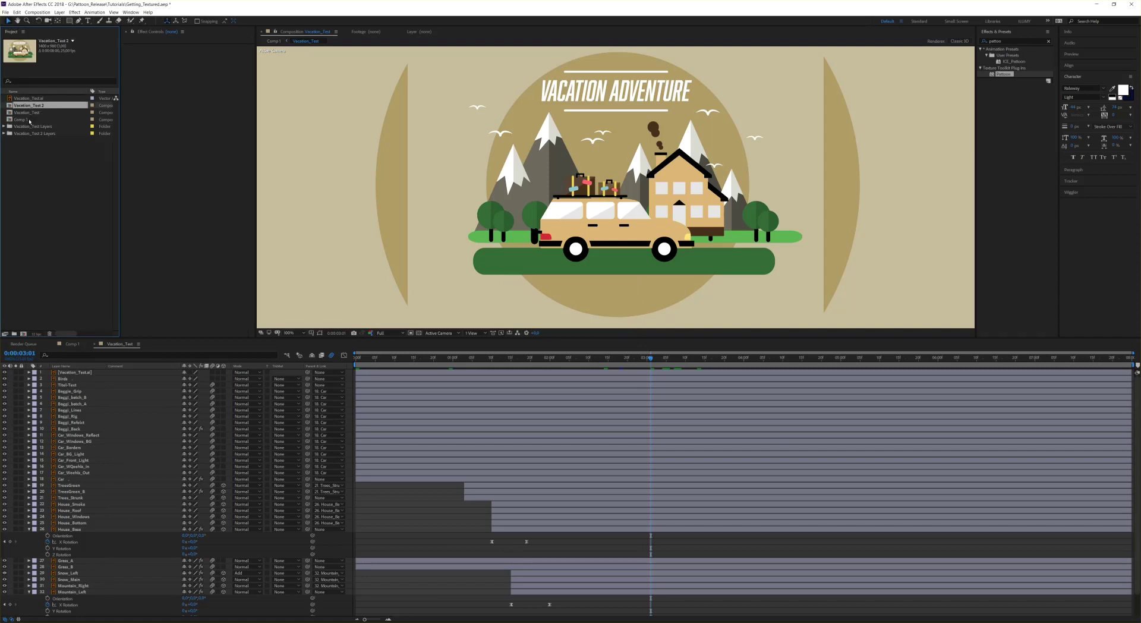
double_click(33, 106)
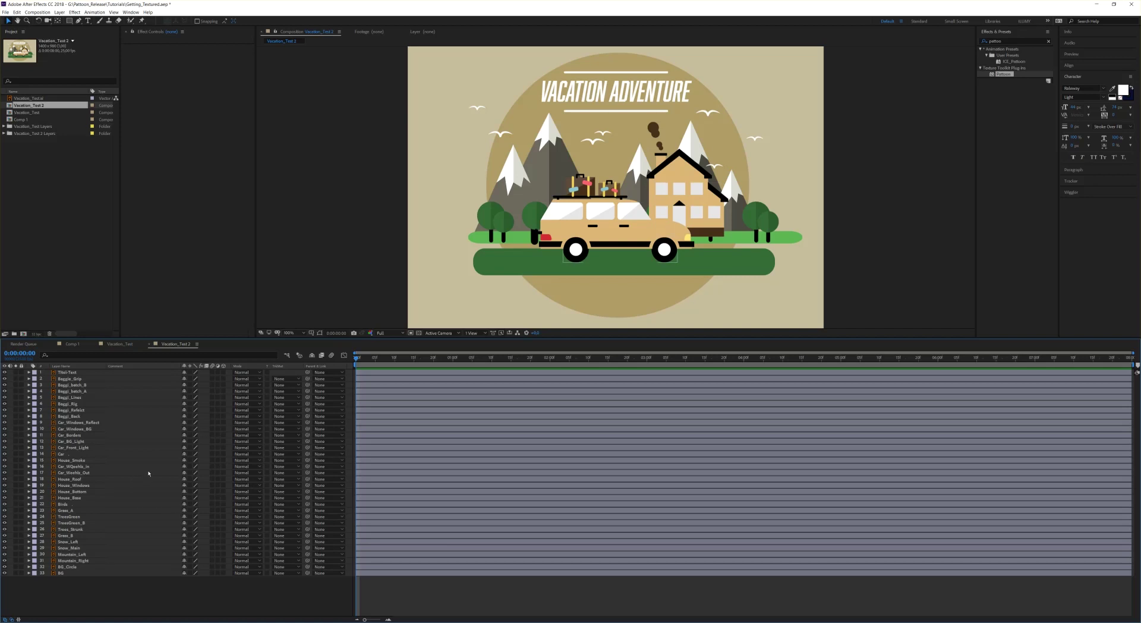
key("period")
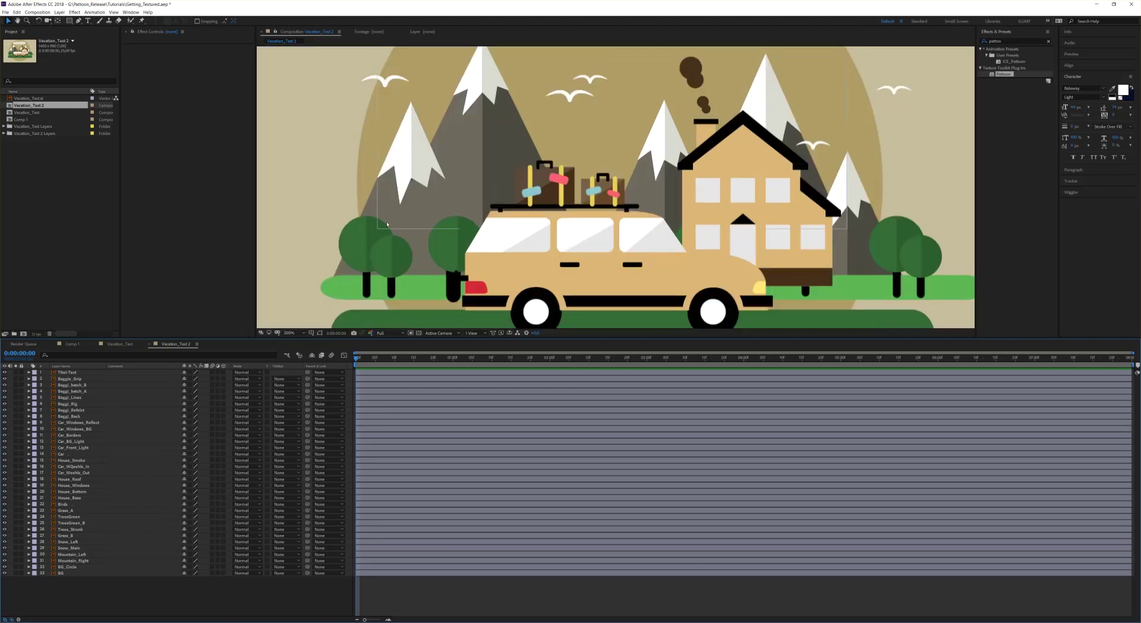
Apply the Pattoon effect to the TreesGreen_B layer after toggling its visibility to identify it.
left_click(77, 525)
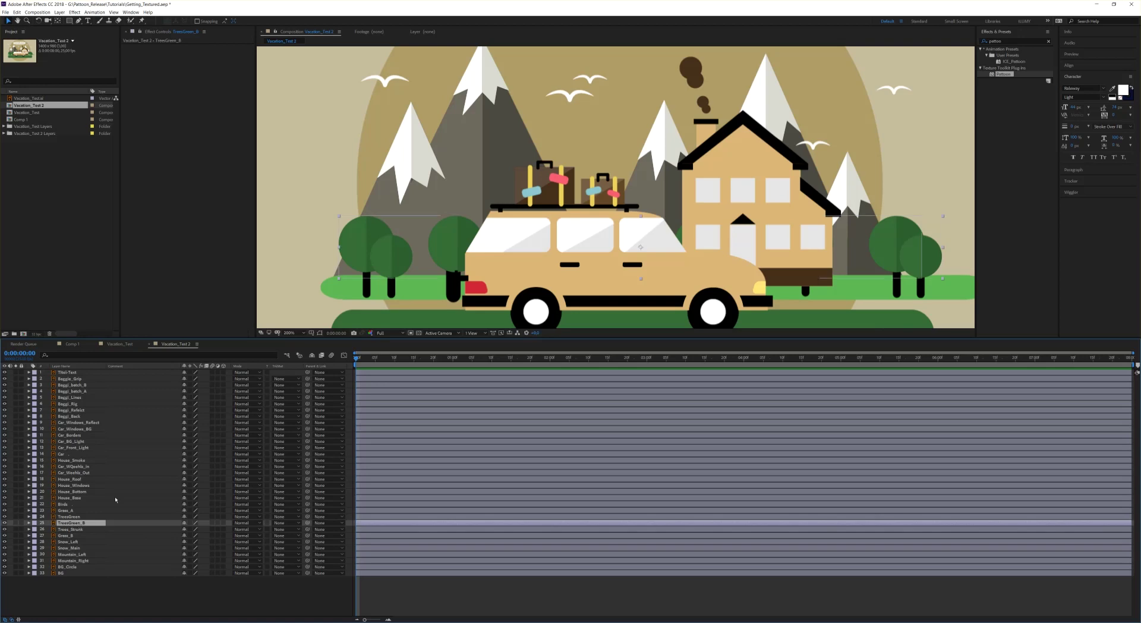
left_click(5, 525)
left_click(5, 525)
left_click_drag(1012, 76, 77, 524)
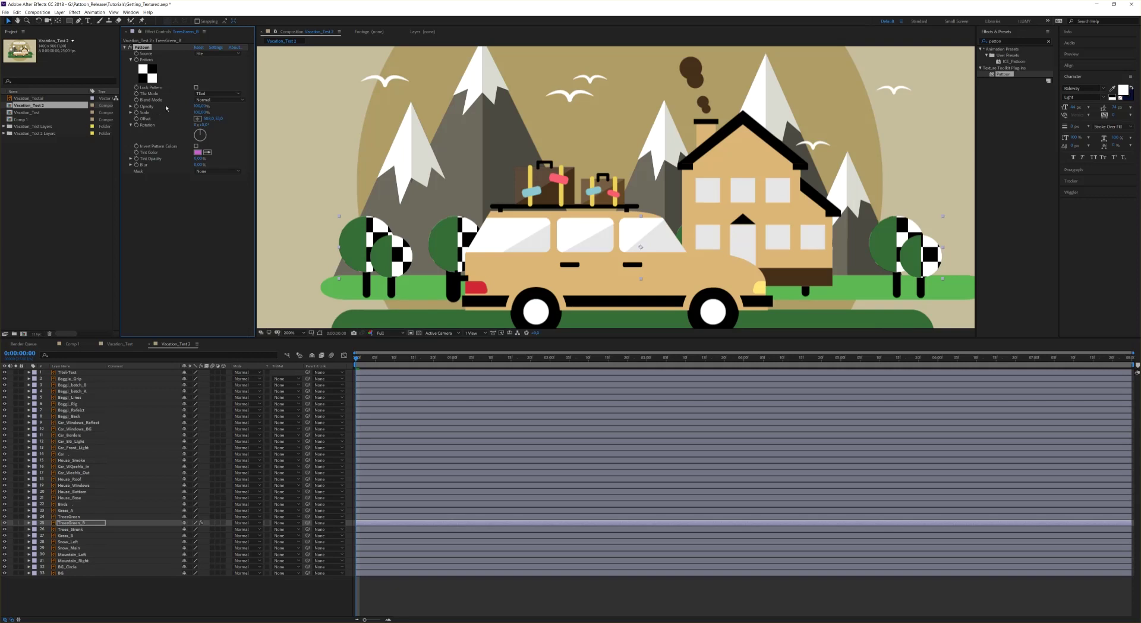
Choose the bright green striped texture from the grungestripe PS Patterns as the TreesGreen_B pattern.
left_click(164, 72)
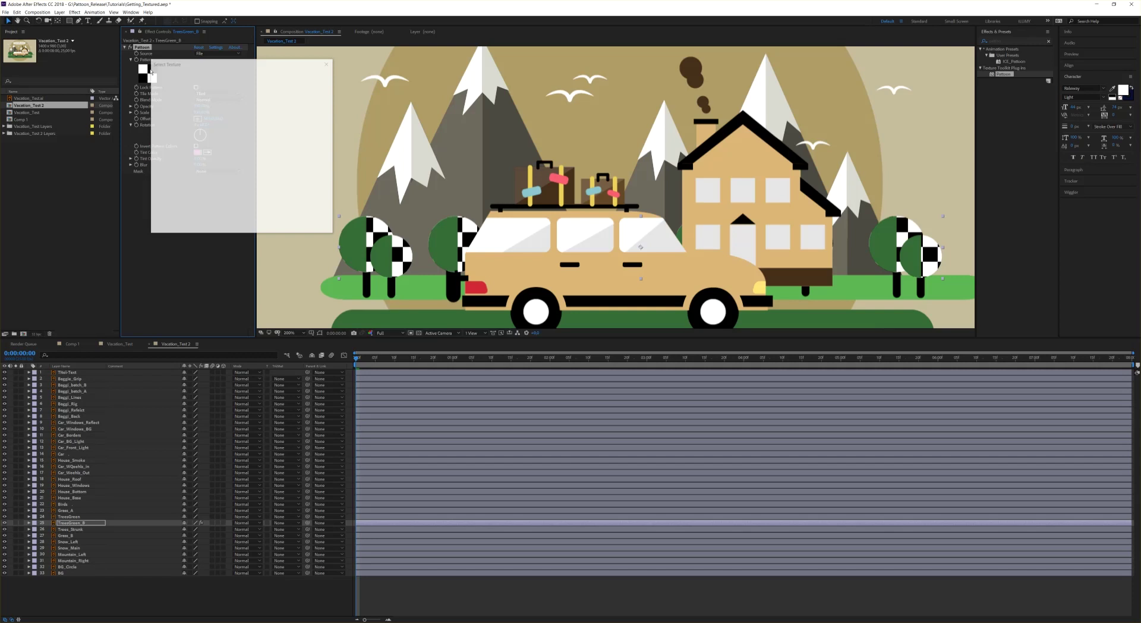
left_click(274, 81)
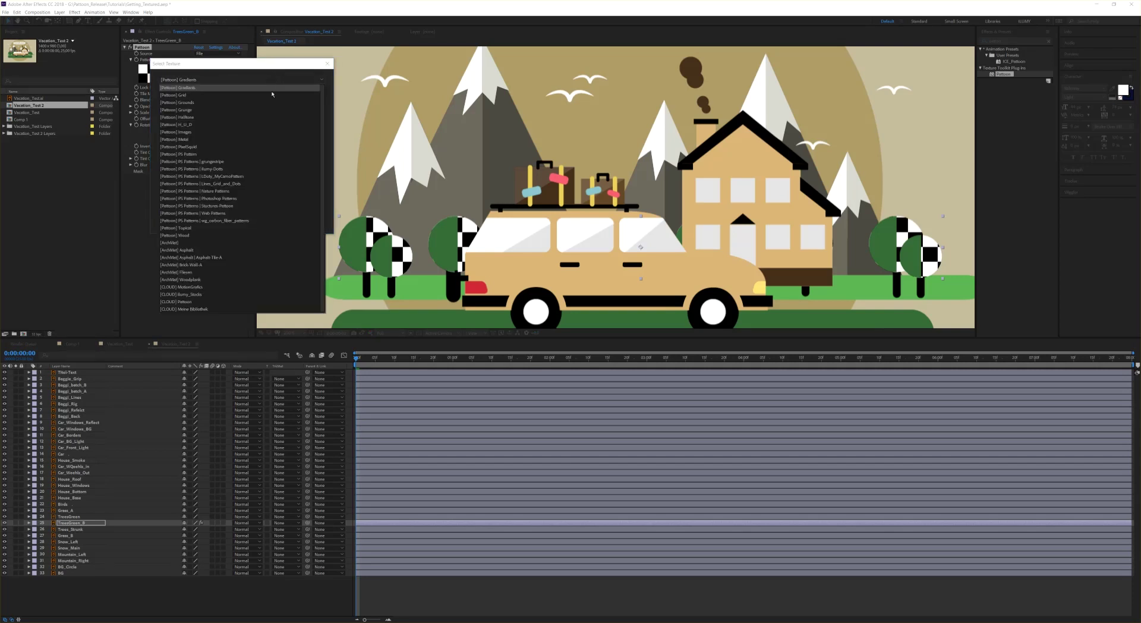
left_click(275, 161)
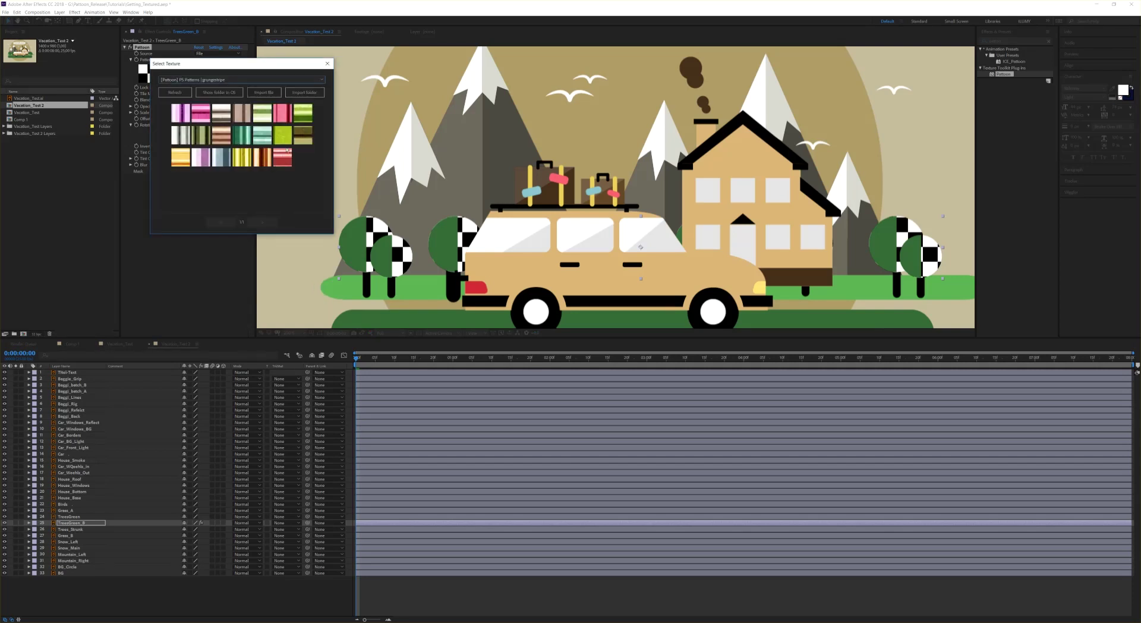
left_click(303, 111)
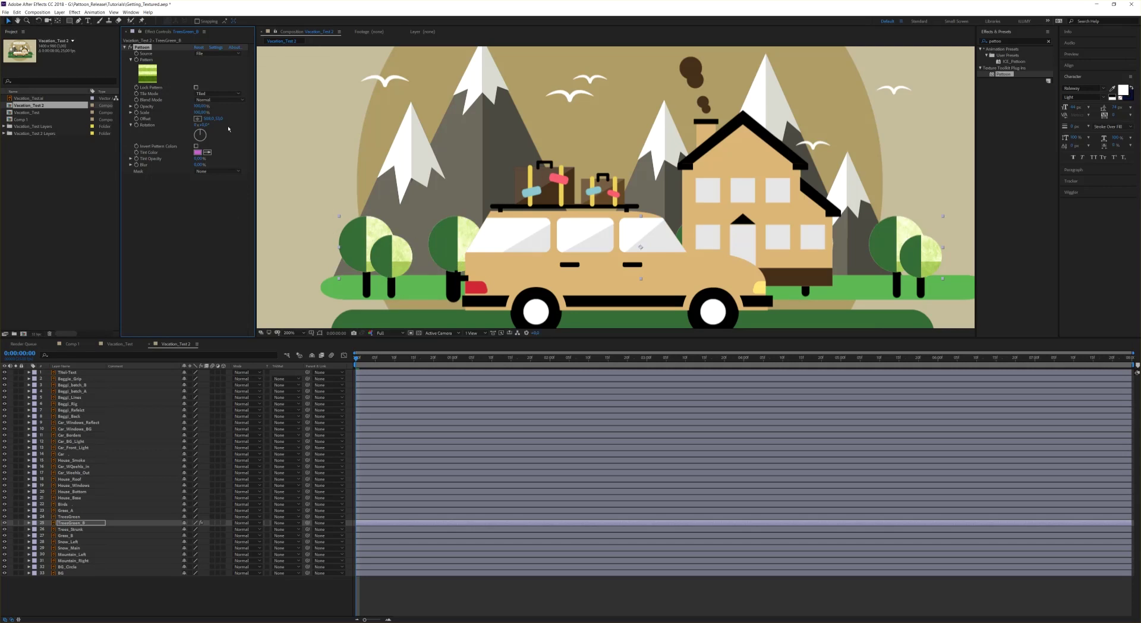
Reduce the pattern scale on TreesGreen_B and set its rotation to 45 degrees.
left_click_drag(172, 114, 168, 116)
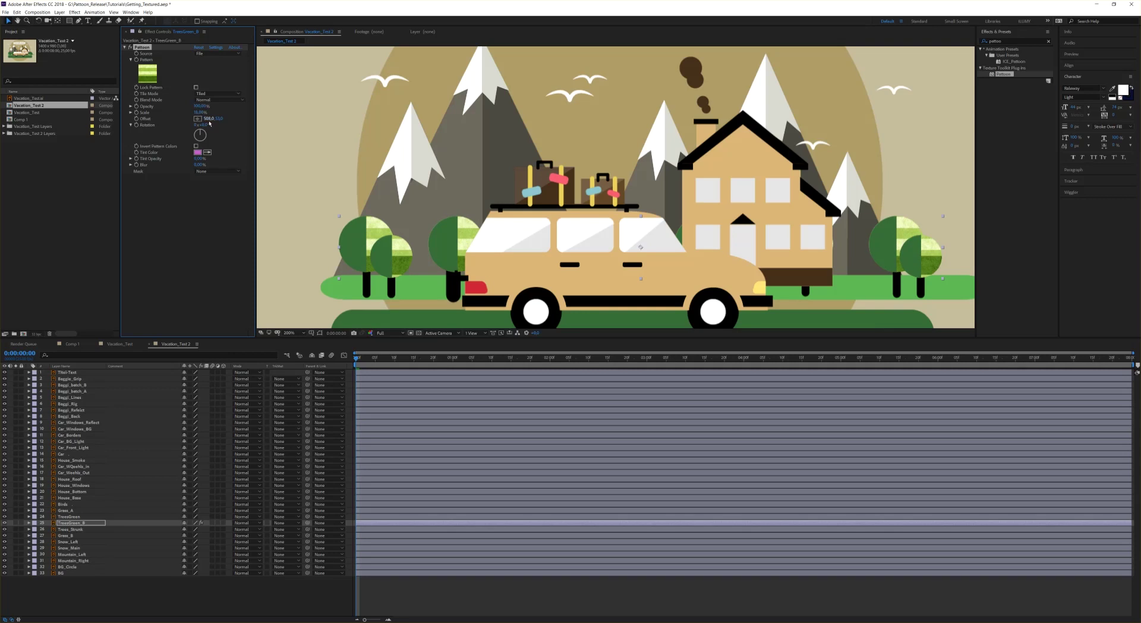
left_click(205, 125)
type("45")
key("Return")
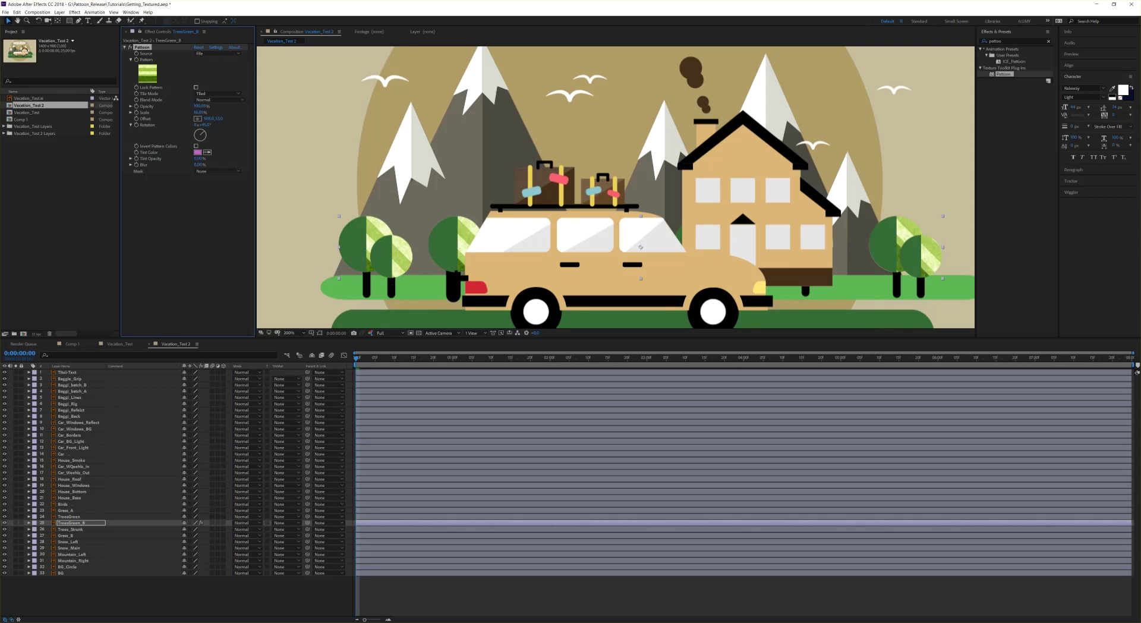
Apply the Pattoon effect to the Grass_B layer after toggling its visibility to identify it.
left_click(68, 537)
key("ctrl+shift+a")
left_click(8, 535)
left_click(7, 536)
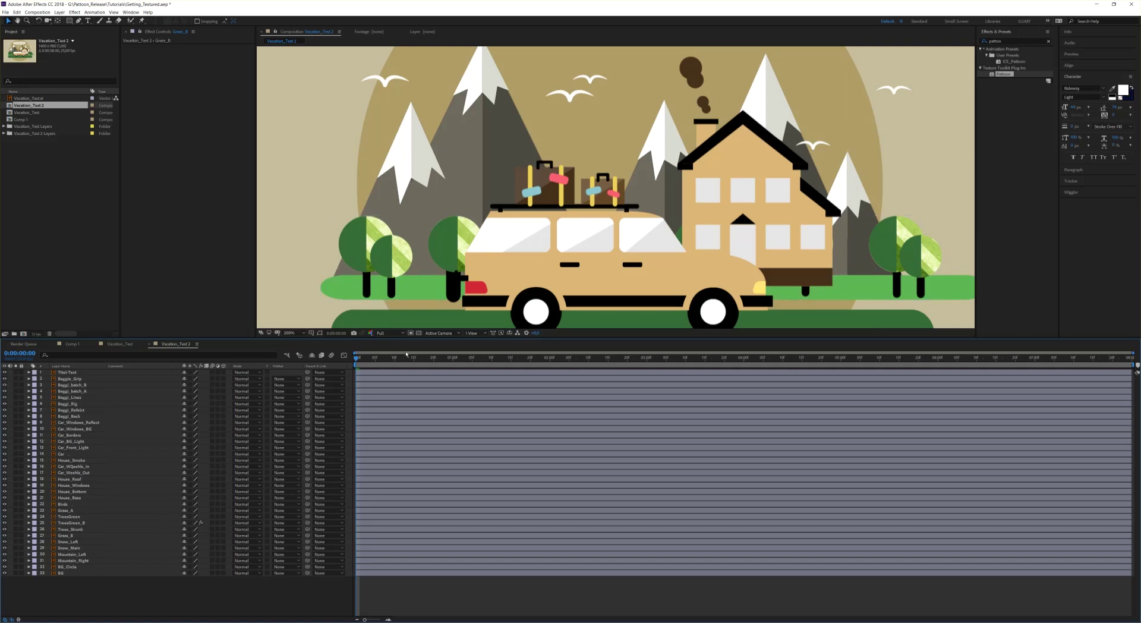
left_click_drag(1017, 76, 95, 535)
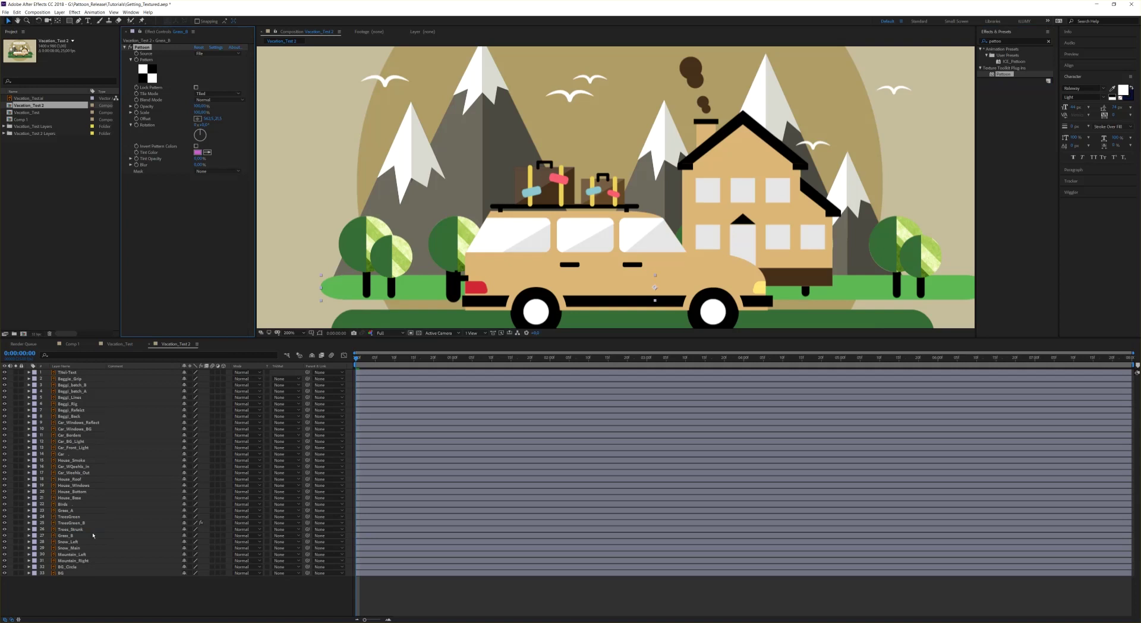
Choose the pale green striped texture from the grungestripe PS Patterns as the Grass_B pattern.
left_click(153, 79)
left_click(220, 85)
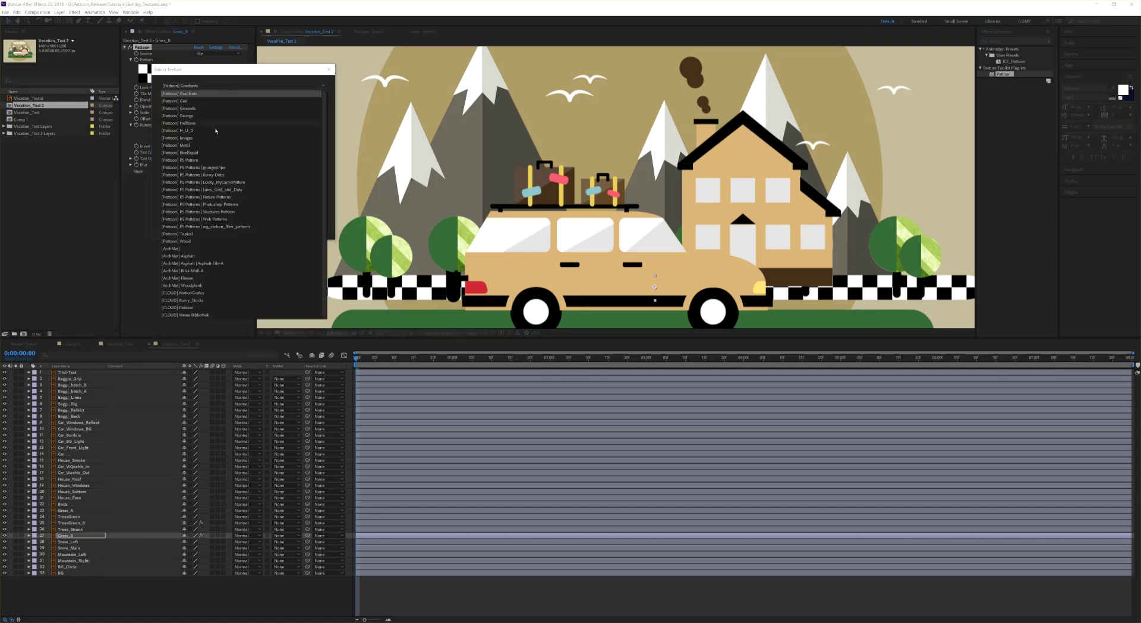
left_click(225, 167)
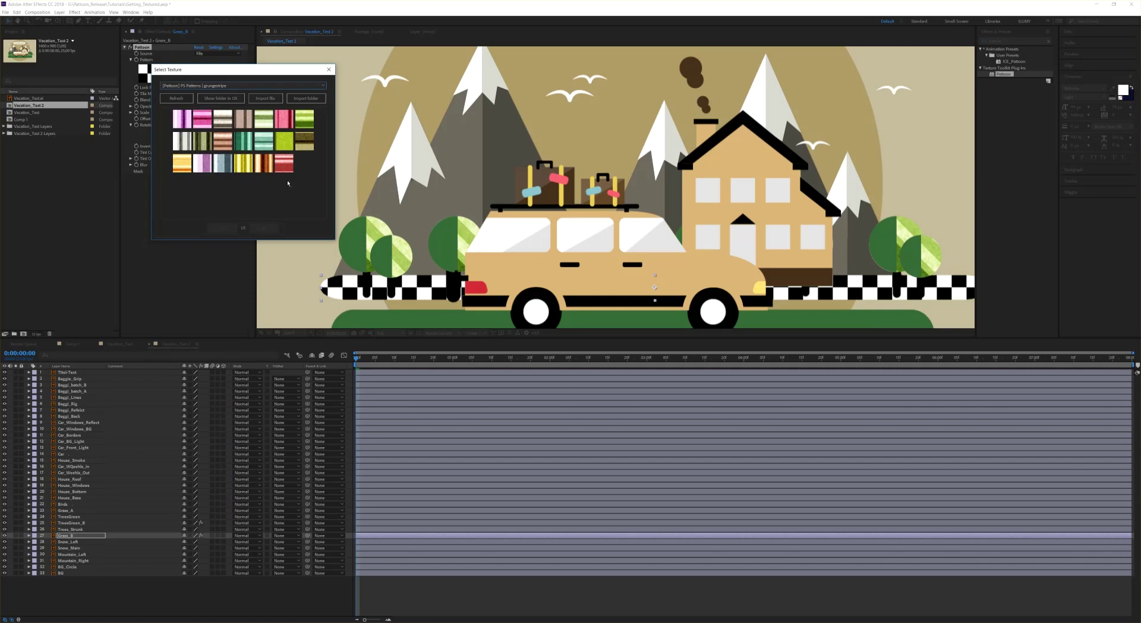
left_click(267, 122)
Scale down the striped pattern on Grass_B so the stripes fit within the narrow grass strip.
left_click(201, 113)
type("64")
key("Return")
left_click_drag(188, 115, 165, 120)
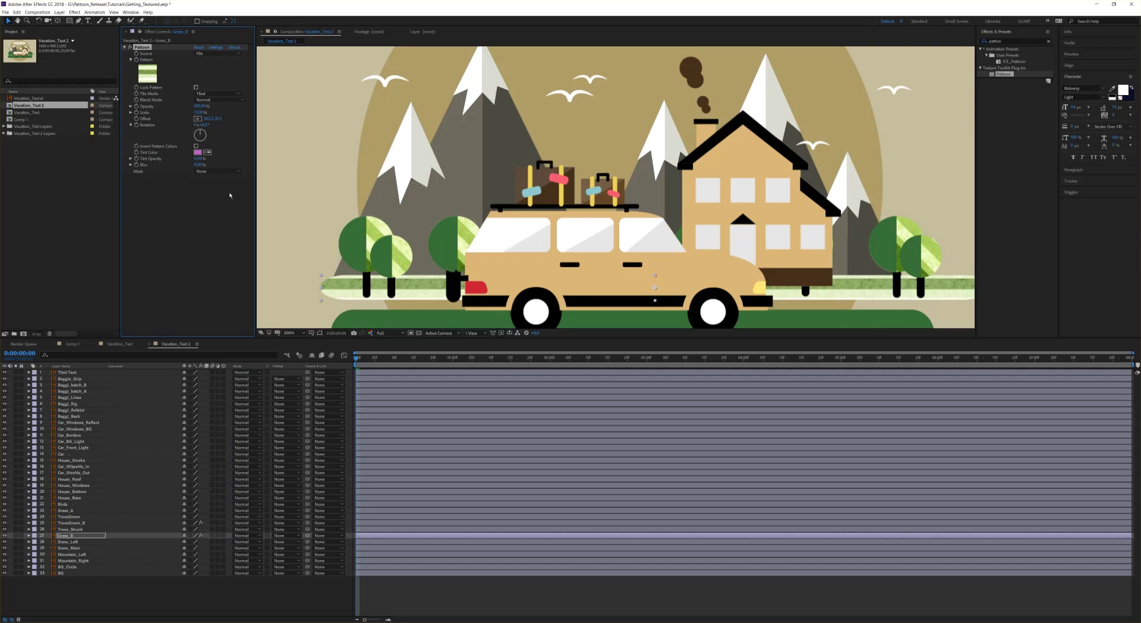
key("comma")
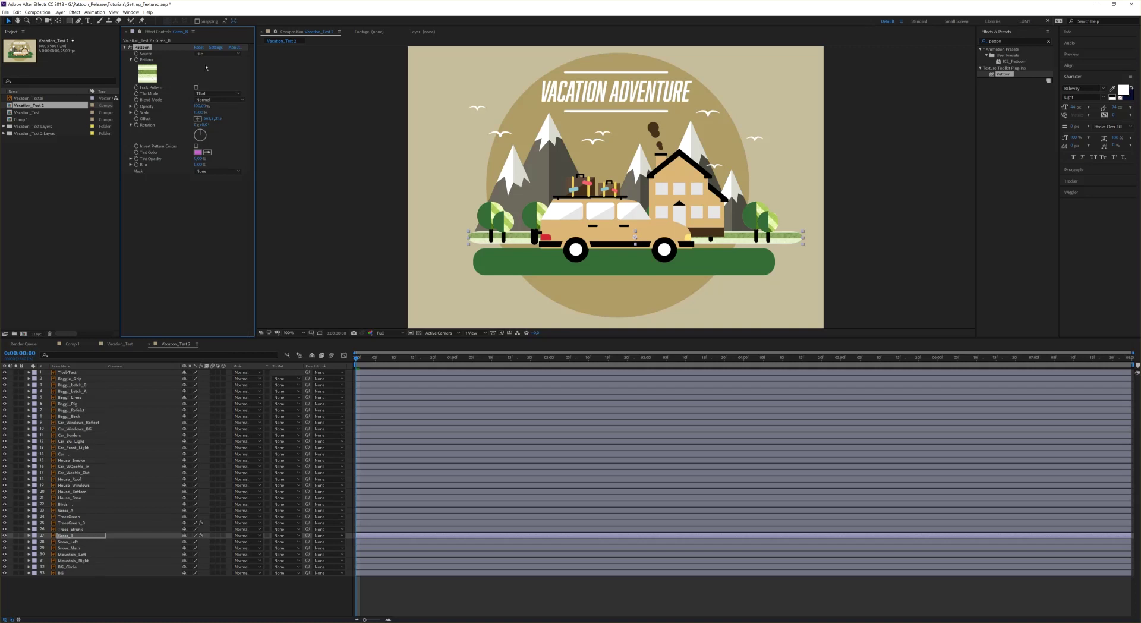
Open the Pattoon effect's settings and move the dialog to an unobtrusive spot over the artwork.
left_click(216, 47)
left_click_drag(557, 237, 528, 120)
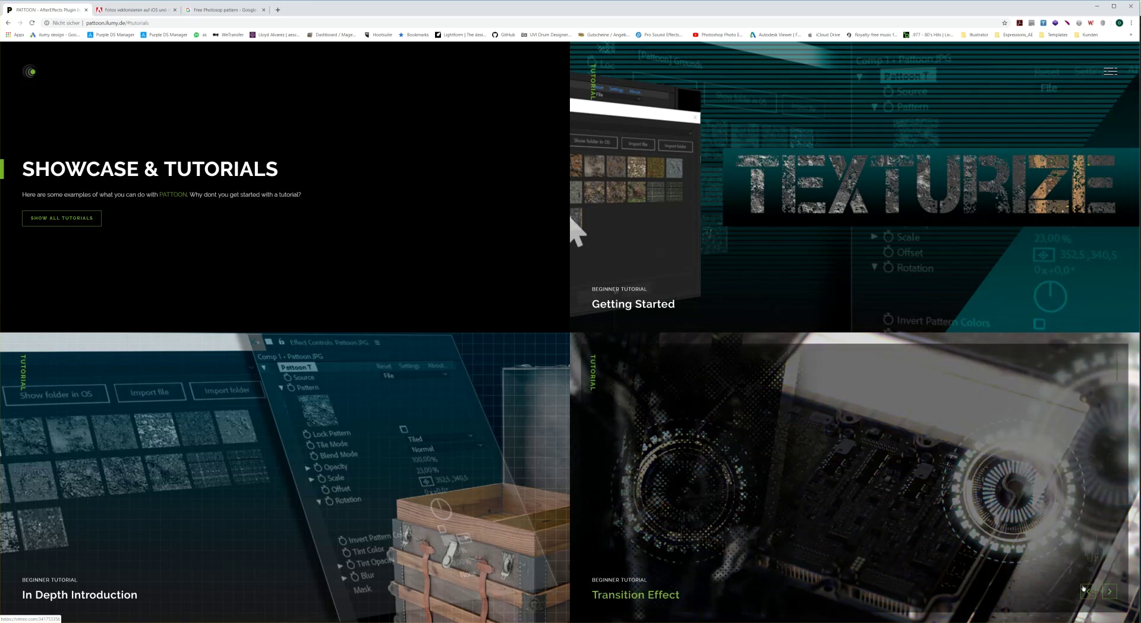
Browse the beginner tutorials in the Pattoon website's showcase, then return to After Effects.
left_click(1110, 592)
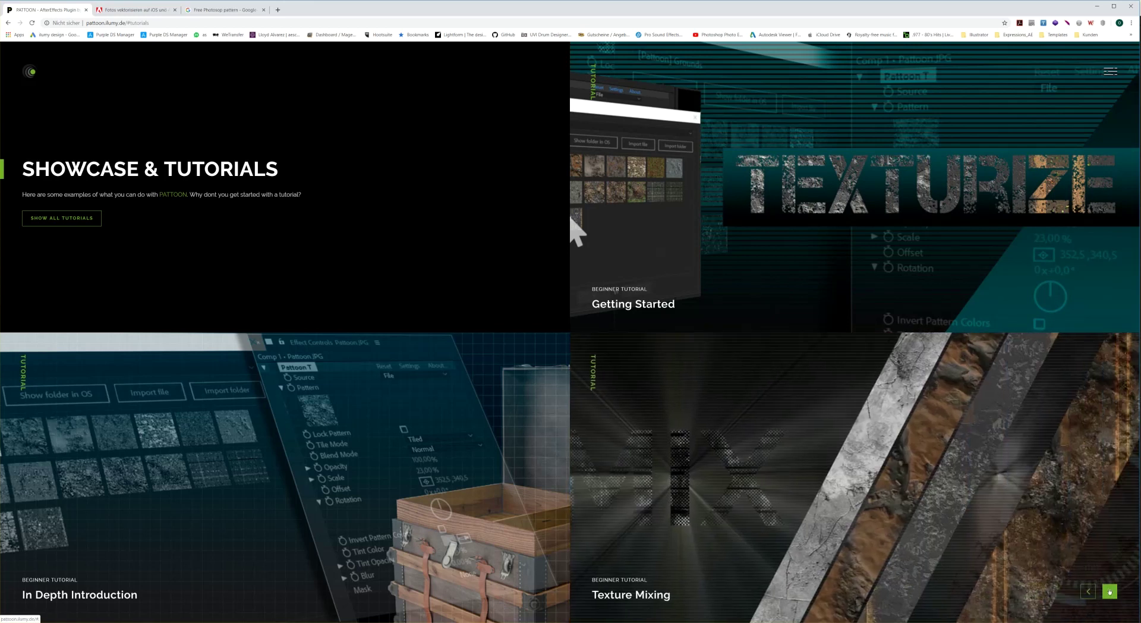
left_click(1117, 593)
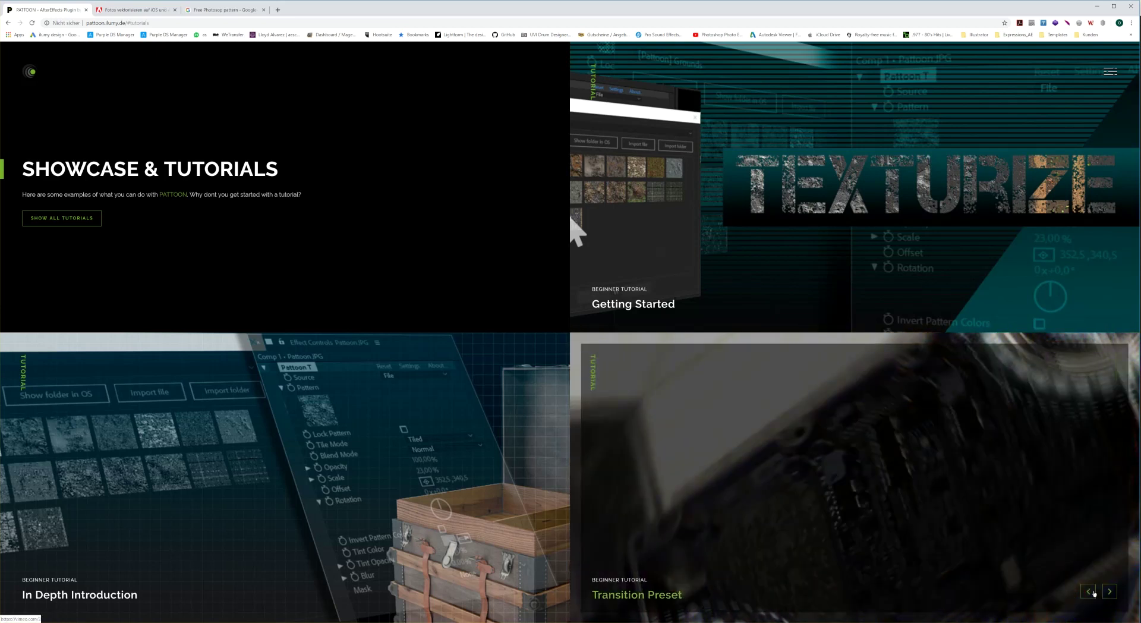
left_click(1110, 591)
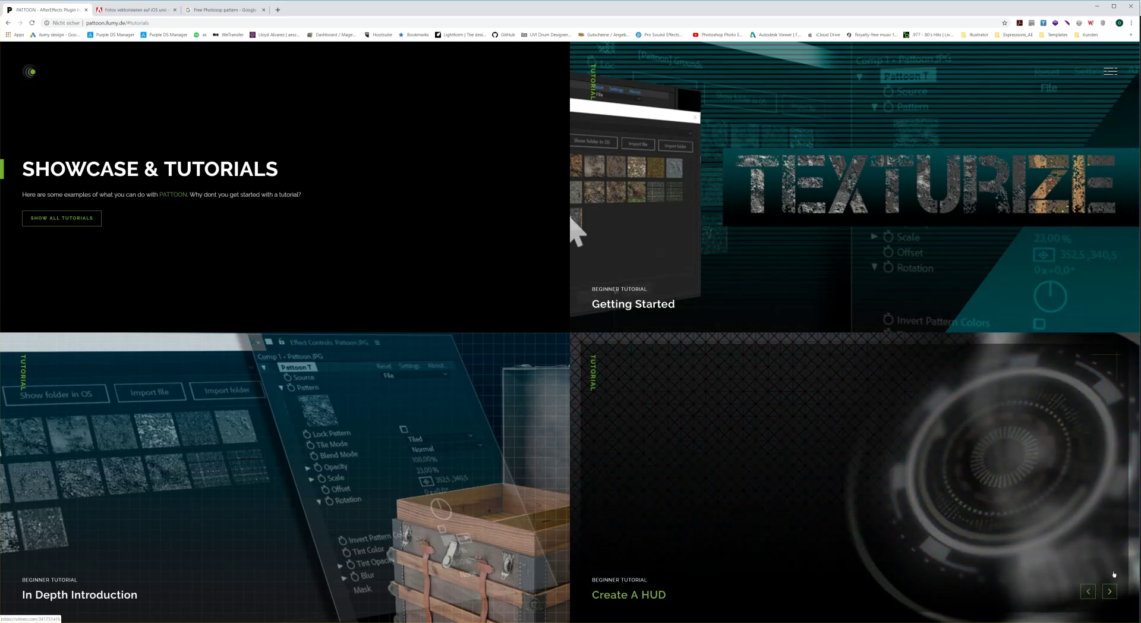
left_click(1110, 592)
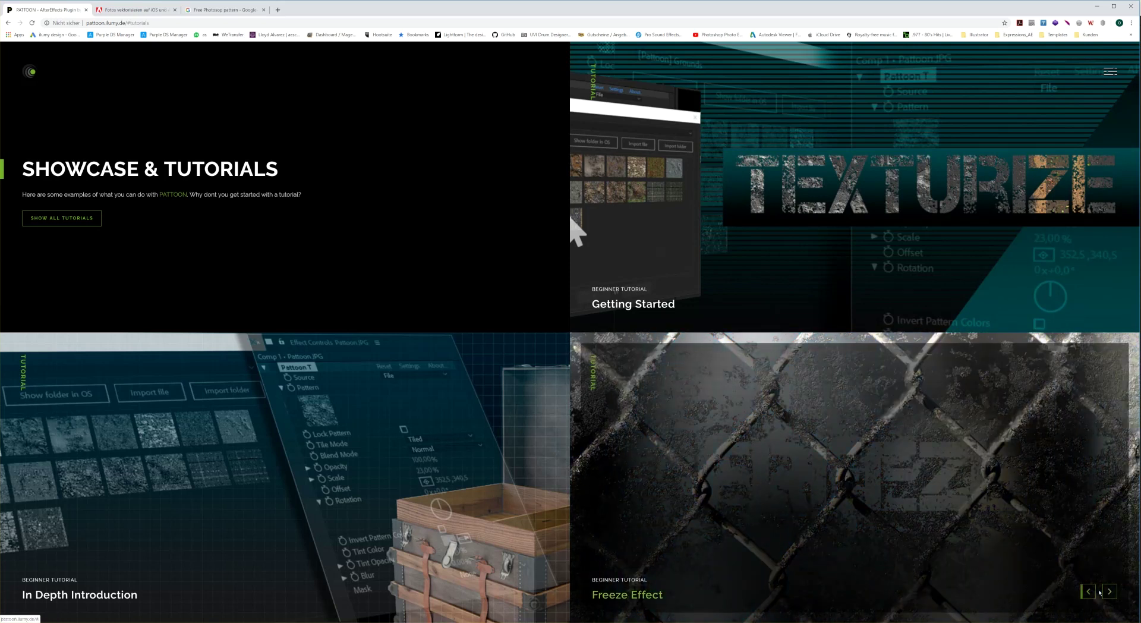
left_click(1110, 591)
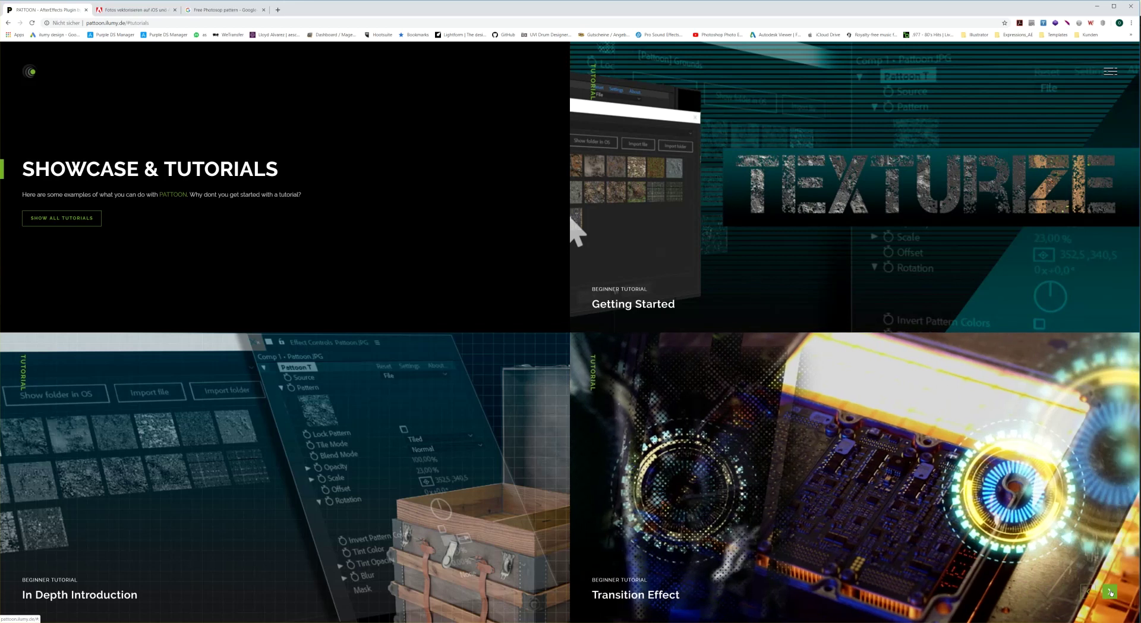
left_click(1109, 591)
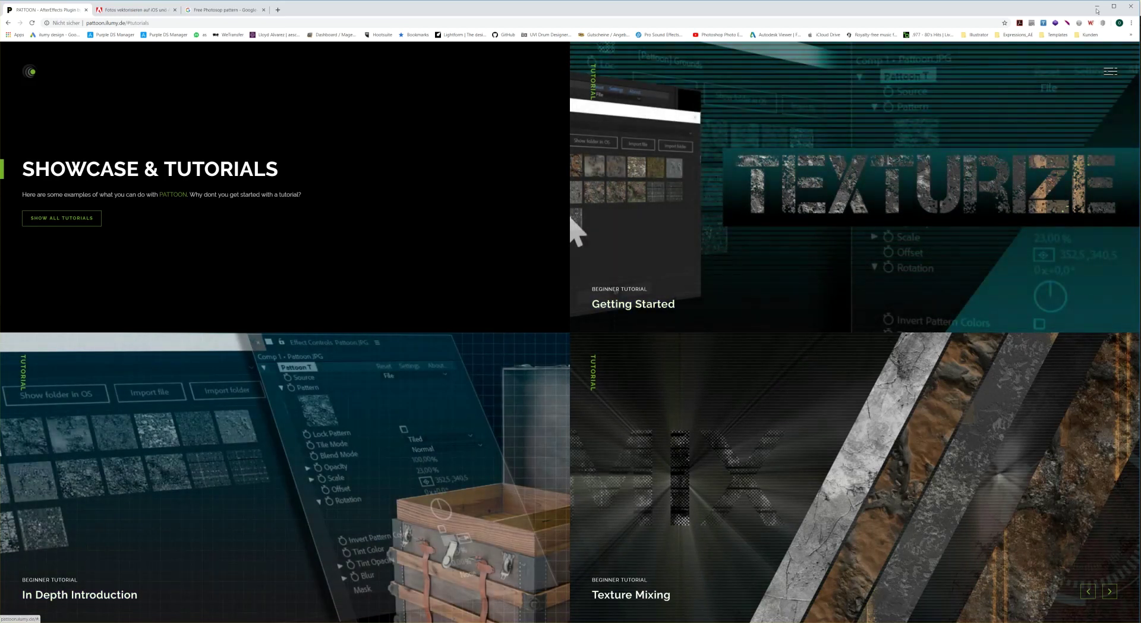
left_click(1098, 7)
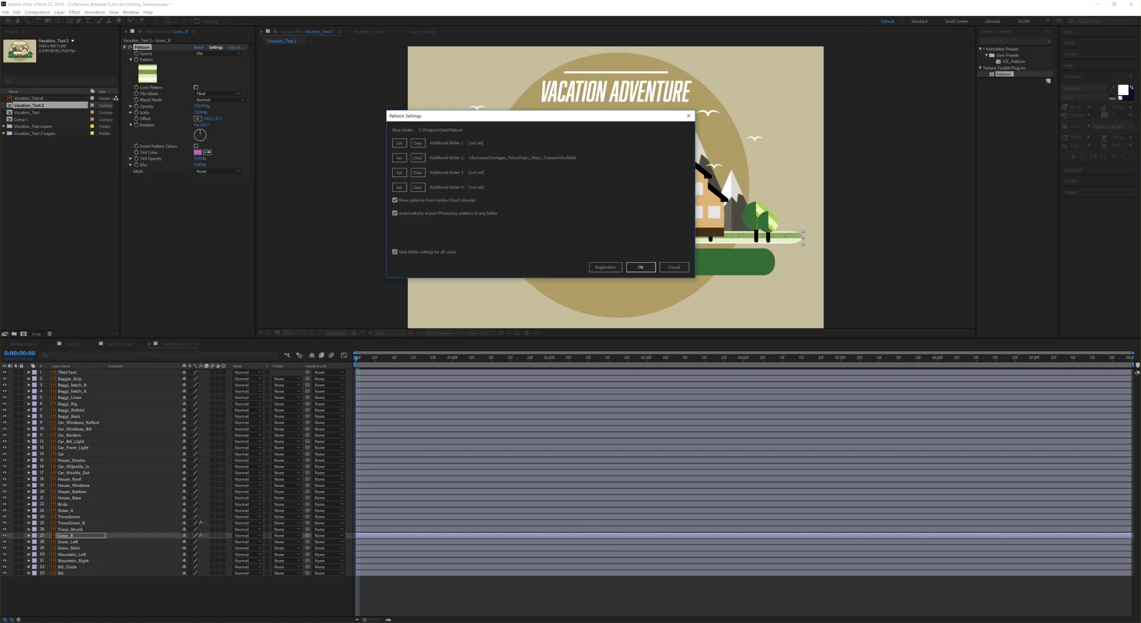
Switch to the browser, view the Adobe Capture product page and open the app's App Store listing.
left_click(597, 599)
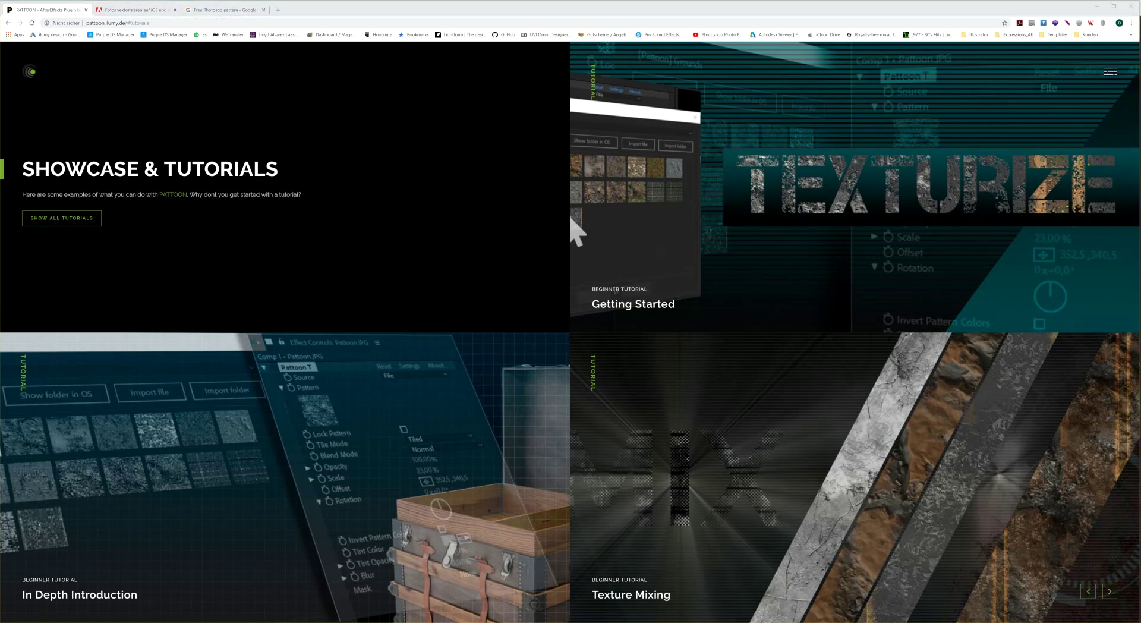
left_click(136, 9)
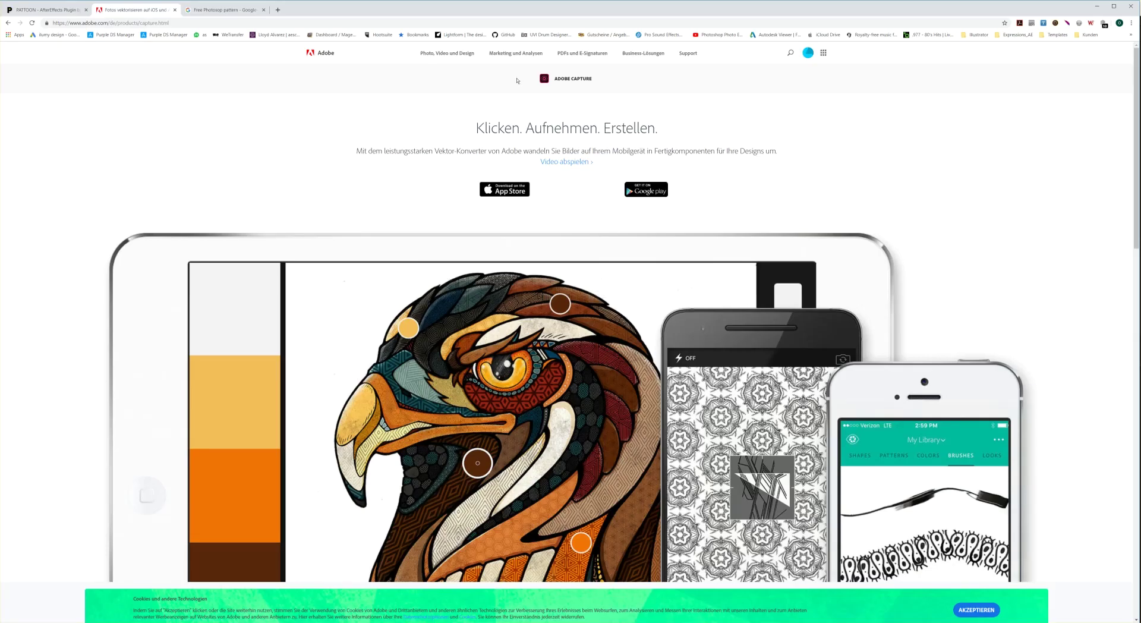
scroll(629, 260, "down", 2)
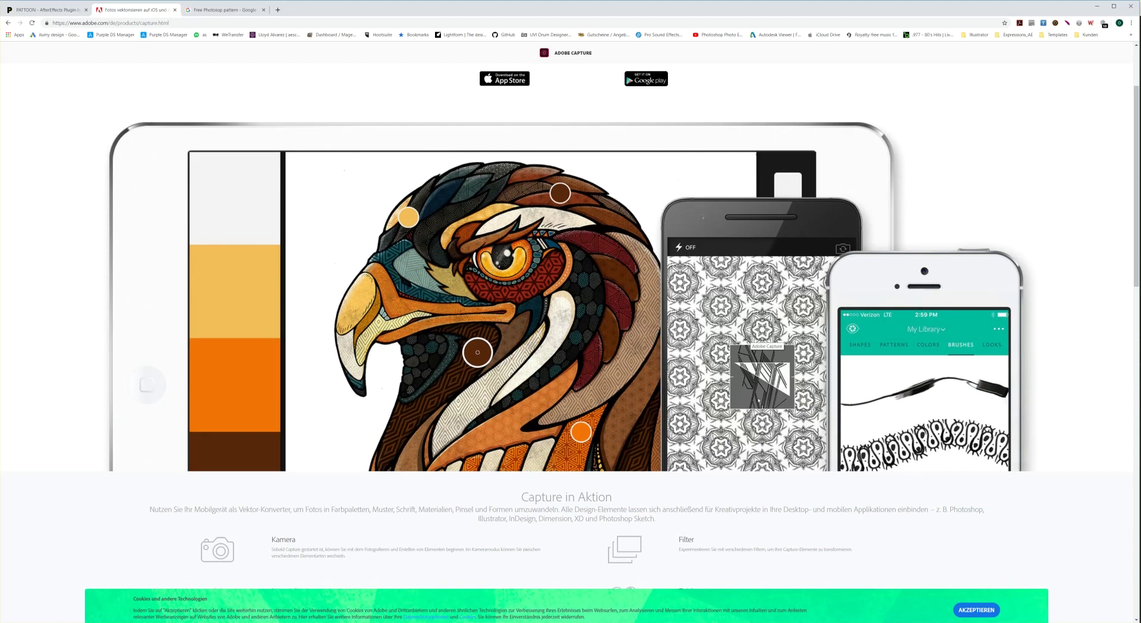
left_click(520, 83)
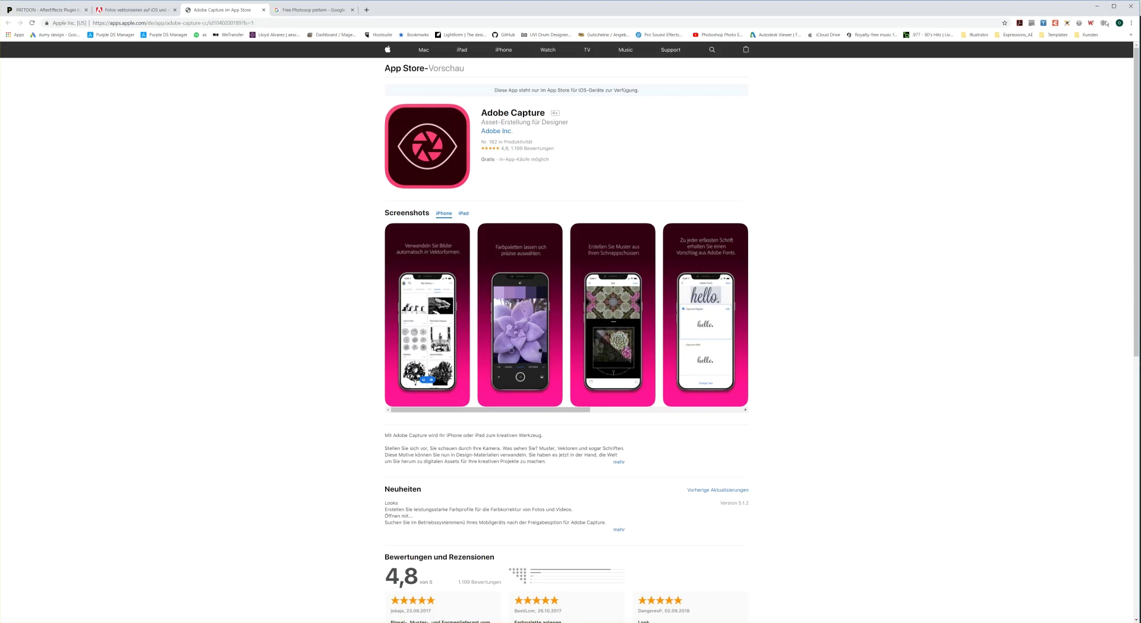
Return to After Effects and dismiss the Pattoon settings without making changes.
left_click(1099, 7)
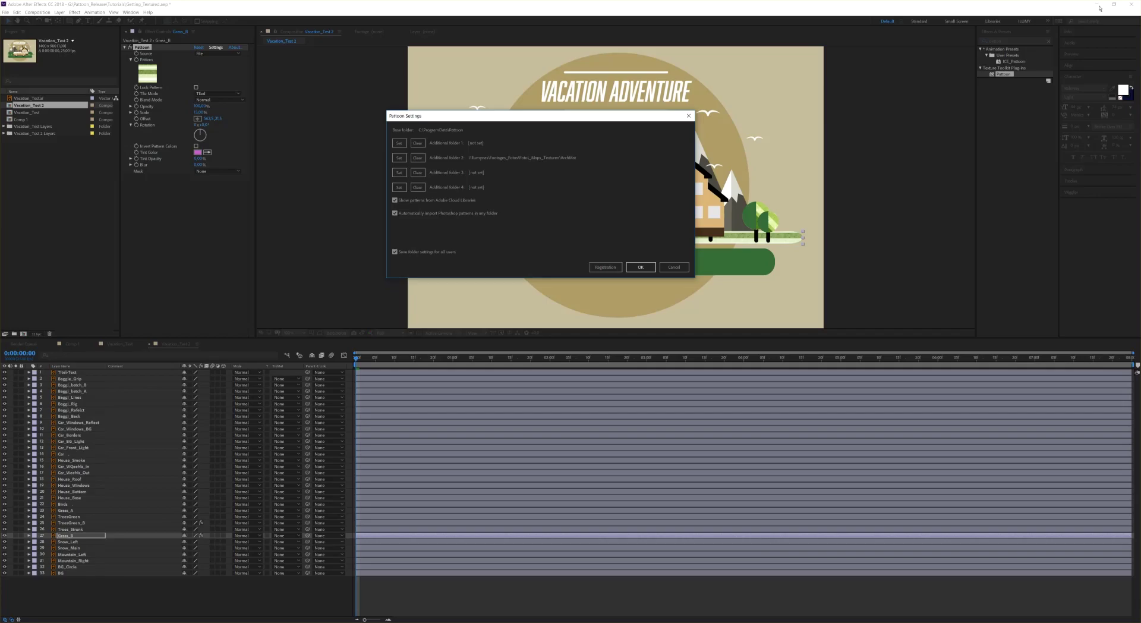
left_click(674, 267)
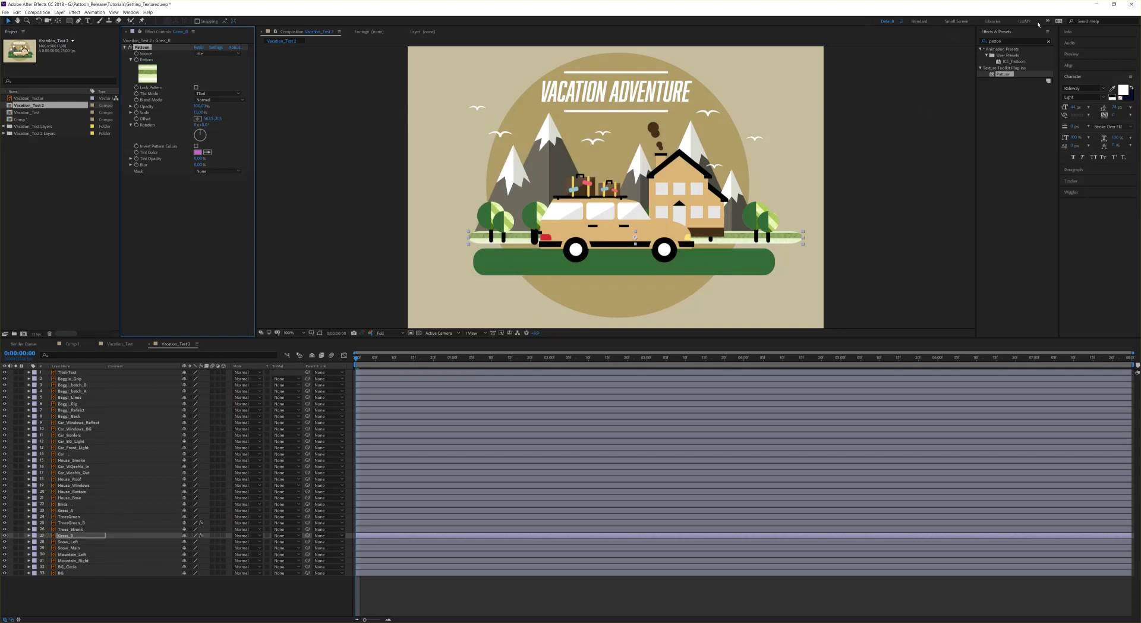
View the Pattoon library's graphics and patterns in the Libraries workspace, then restore the Default workspace.
left_click(992, 22)
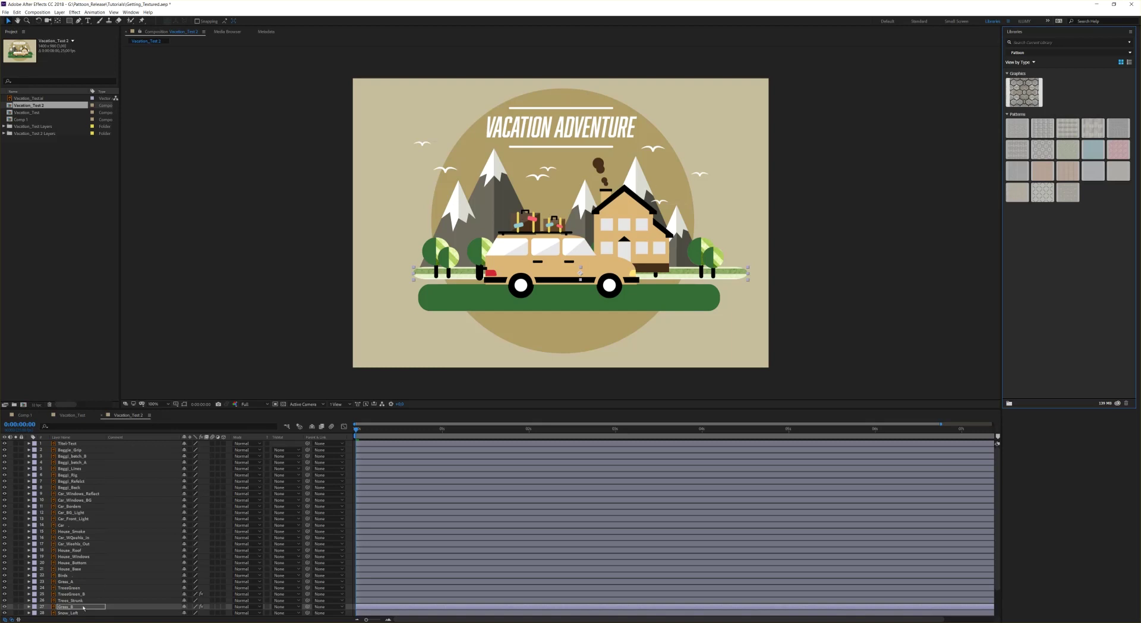
key("period")
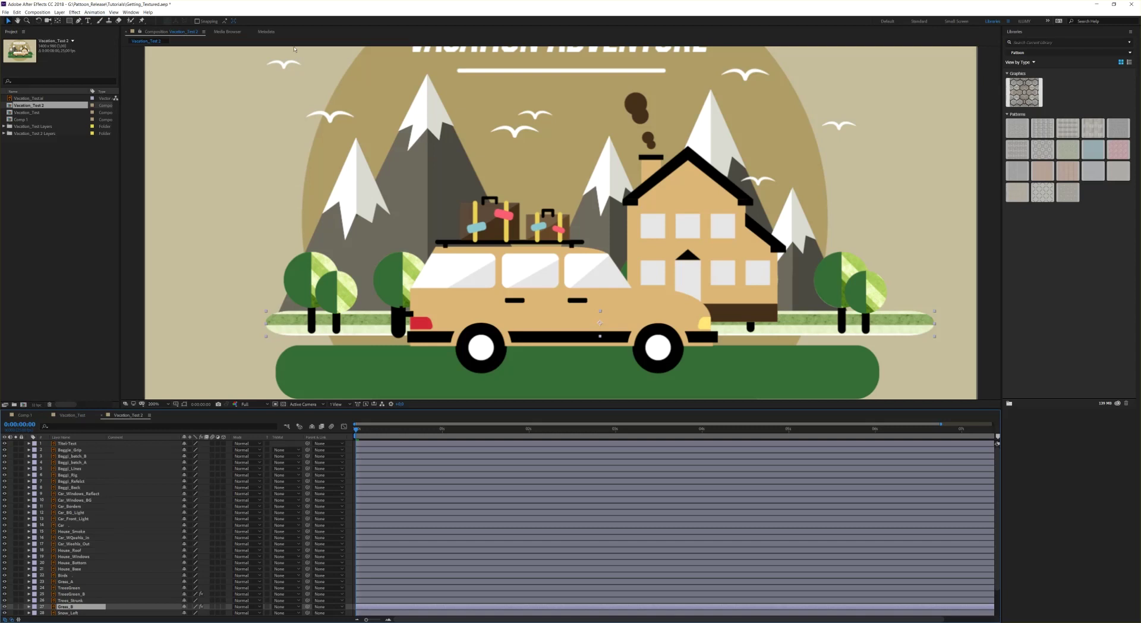
left_click(888, 21)
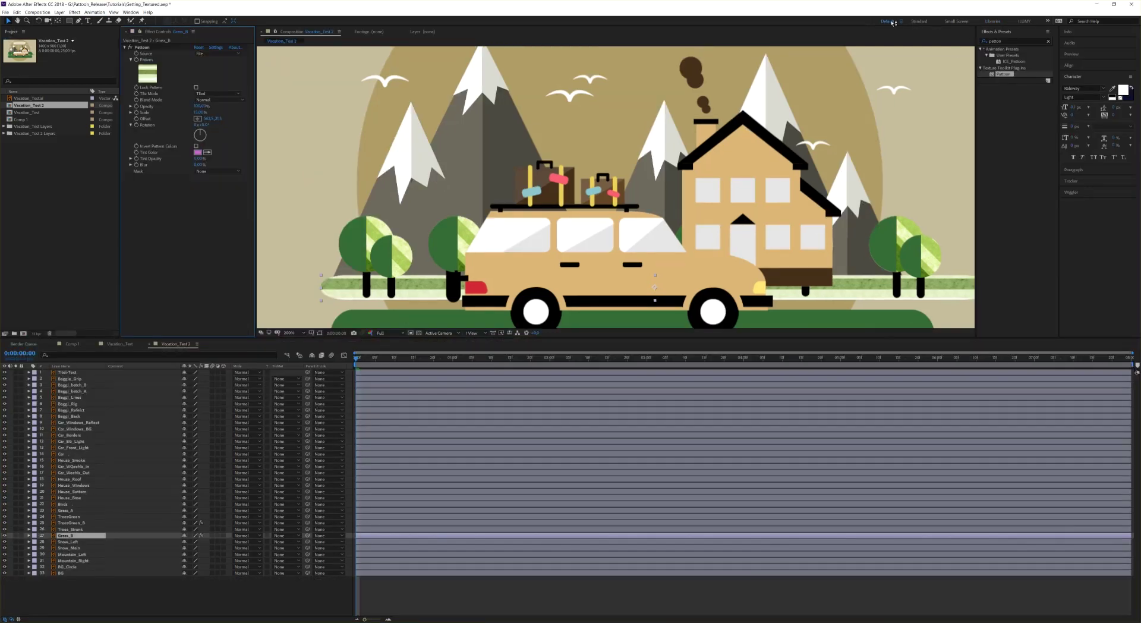
Replace Grass_B's pattern with the green leaf texture from the [CLOUD] Pattoon library and set its scale to 2%.
left_click(148, 74)
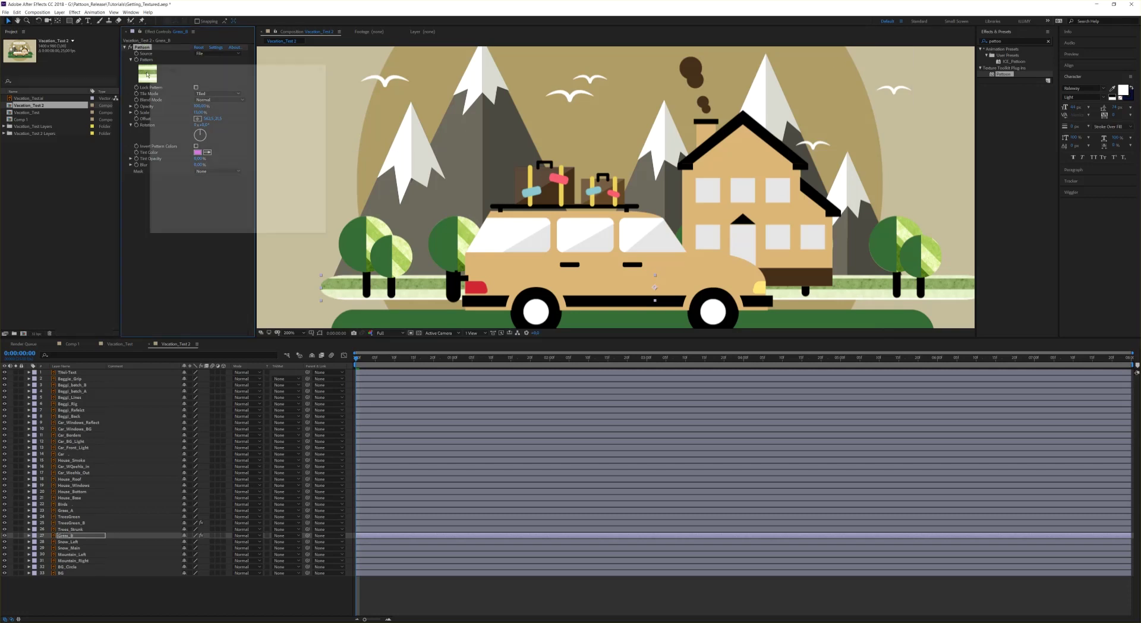
left_click(234, 82)
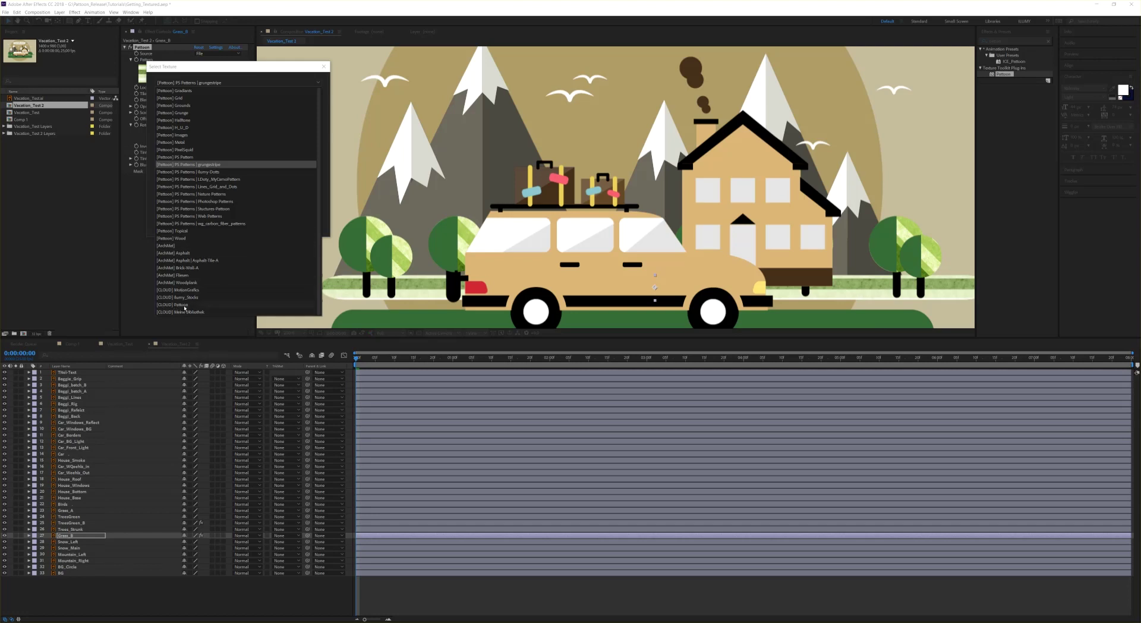
left_click(180, 304)
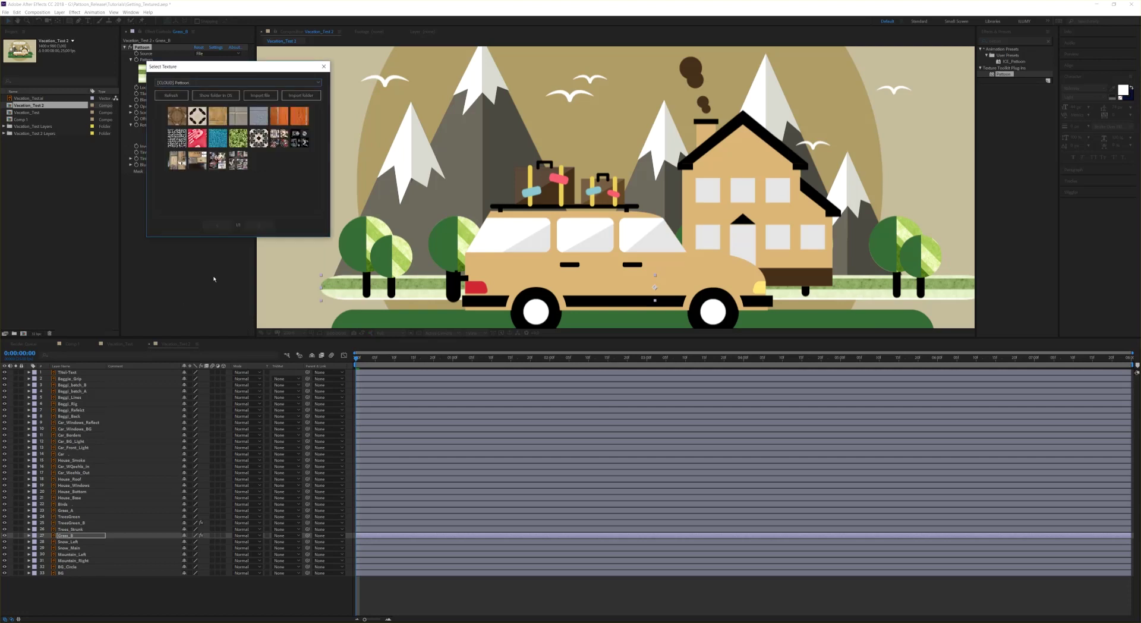
left_click_drag(270, 71, 118, 113)
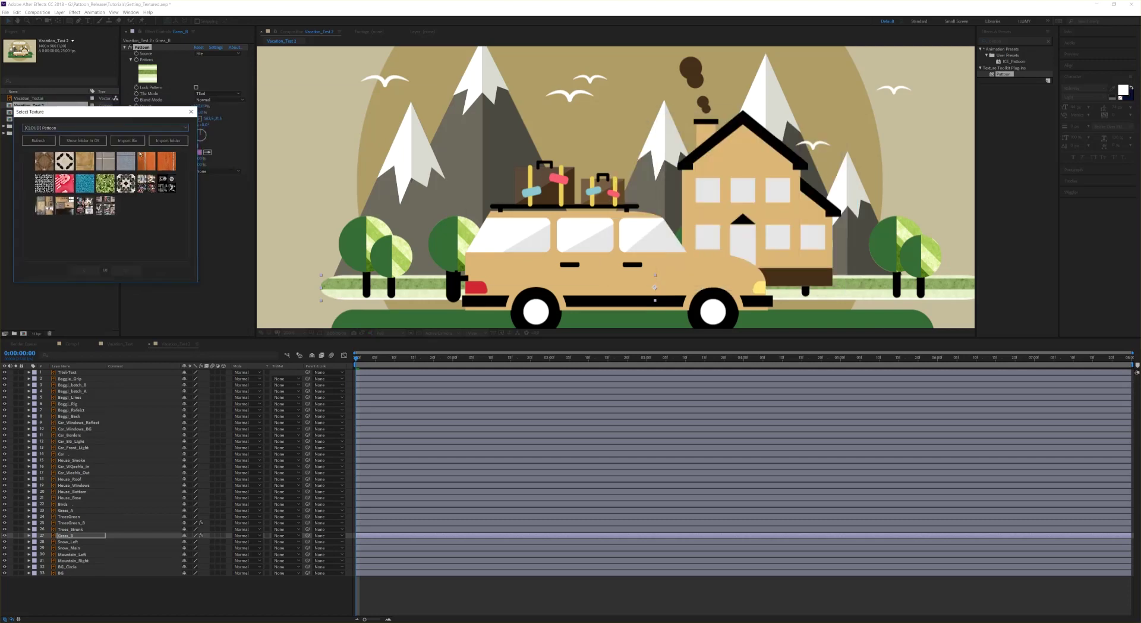
double_click(107, 185)
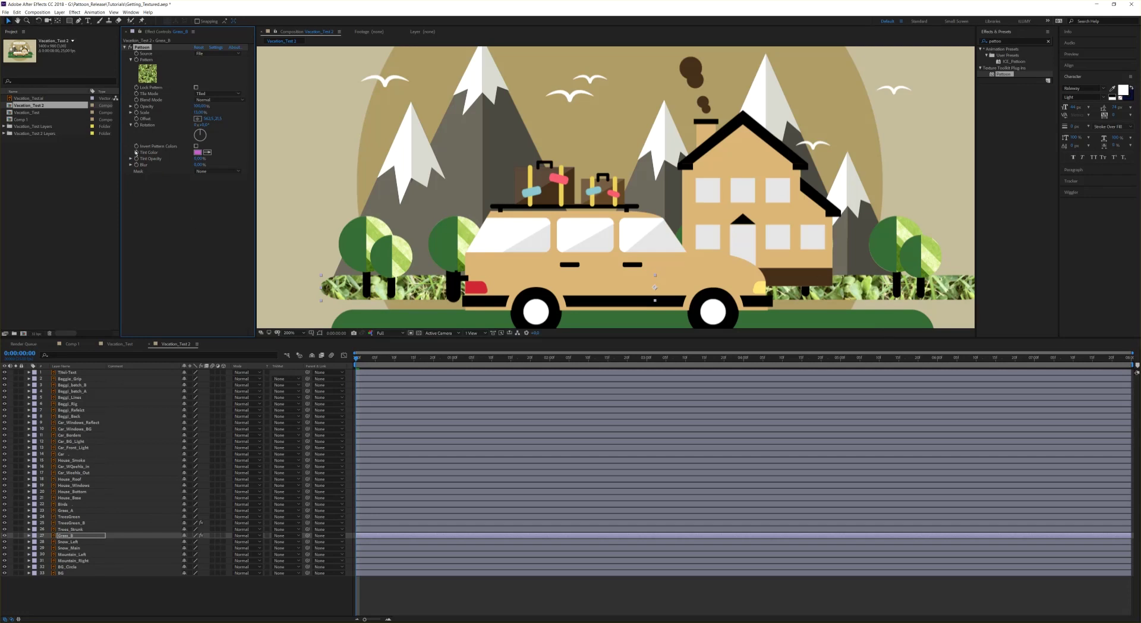
left_click(201, 112)
type("2")
key("Return")
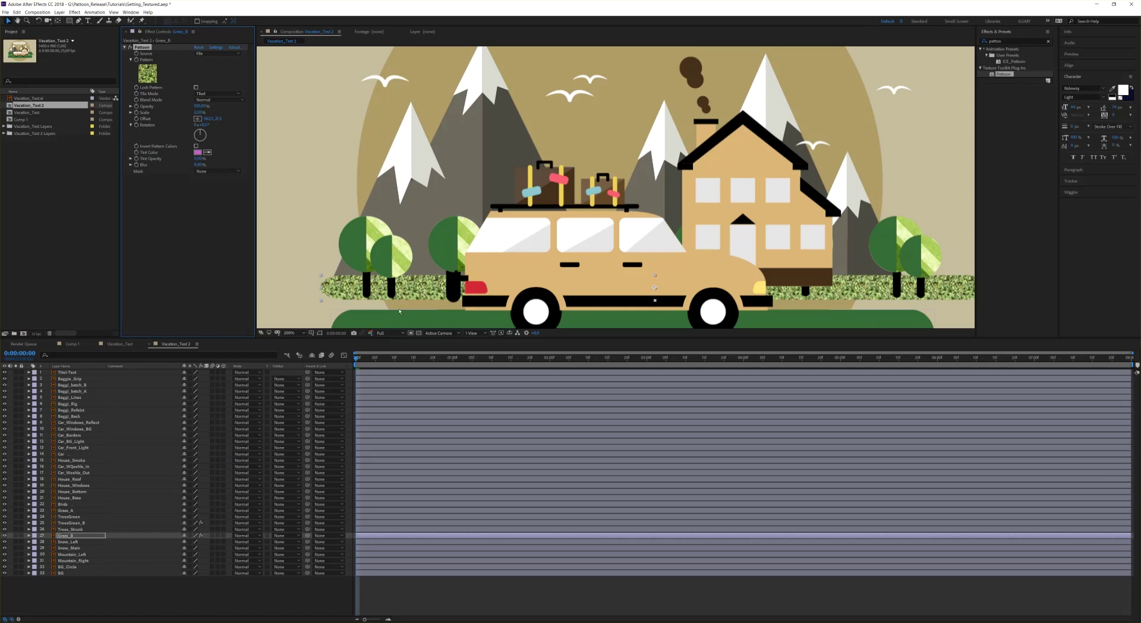
Review the cloud library and Photoshop pattern import options in the Pattoon settings, then close the dialog.
scroll(491, 247, "down", 2)
key("period")
left_click(216, 47)
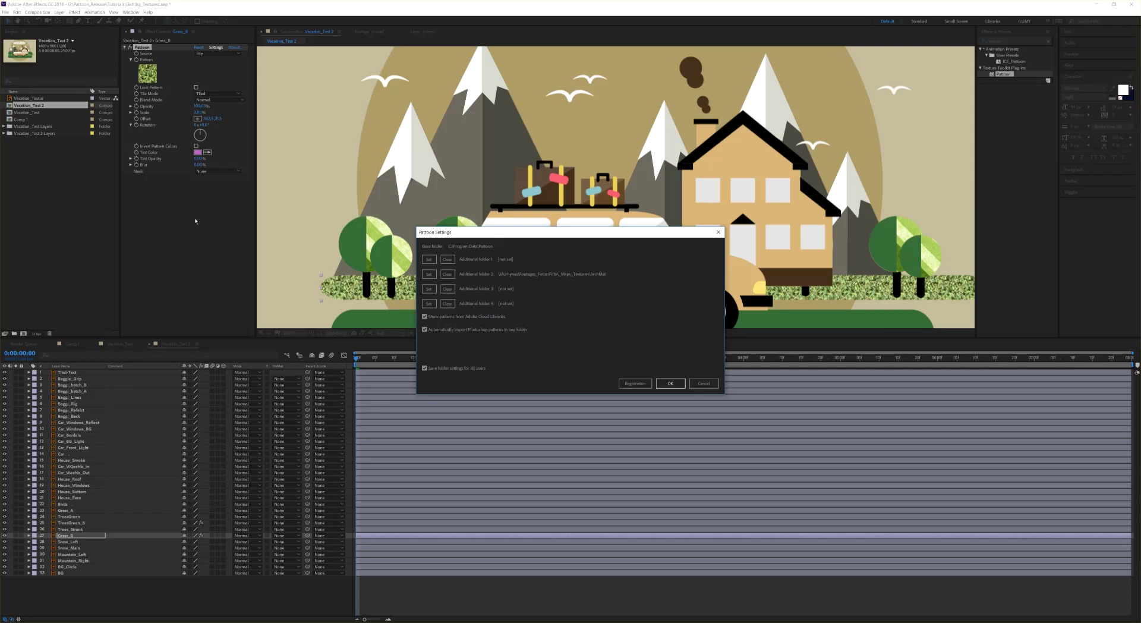
left_click_drag(605, 240, 534, 135)
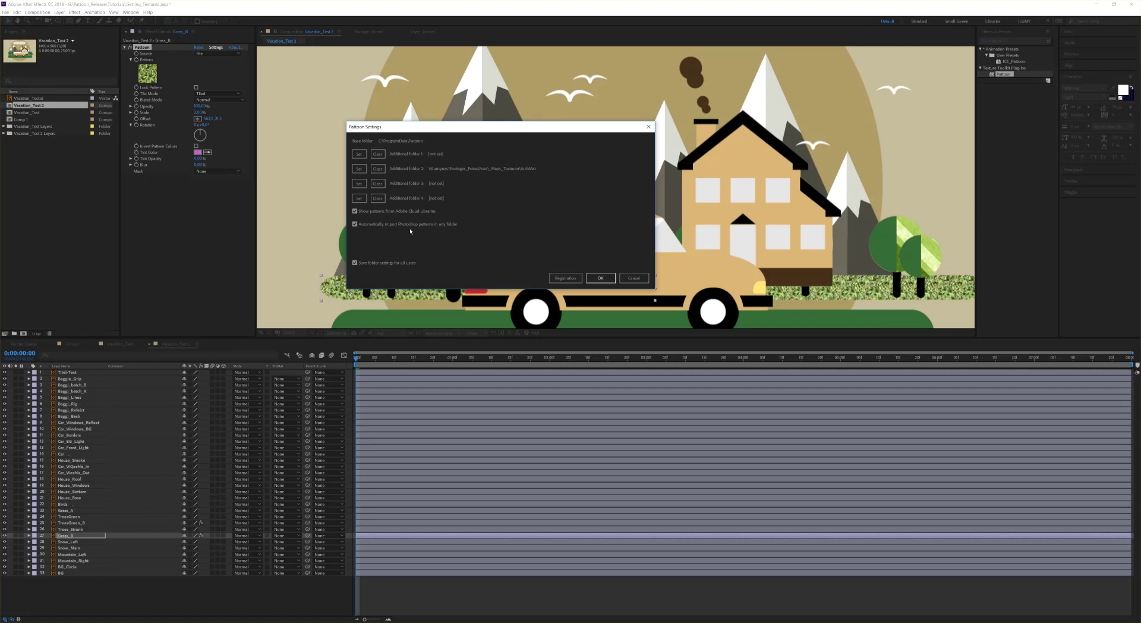
left_click(608, 277)
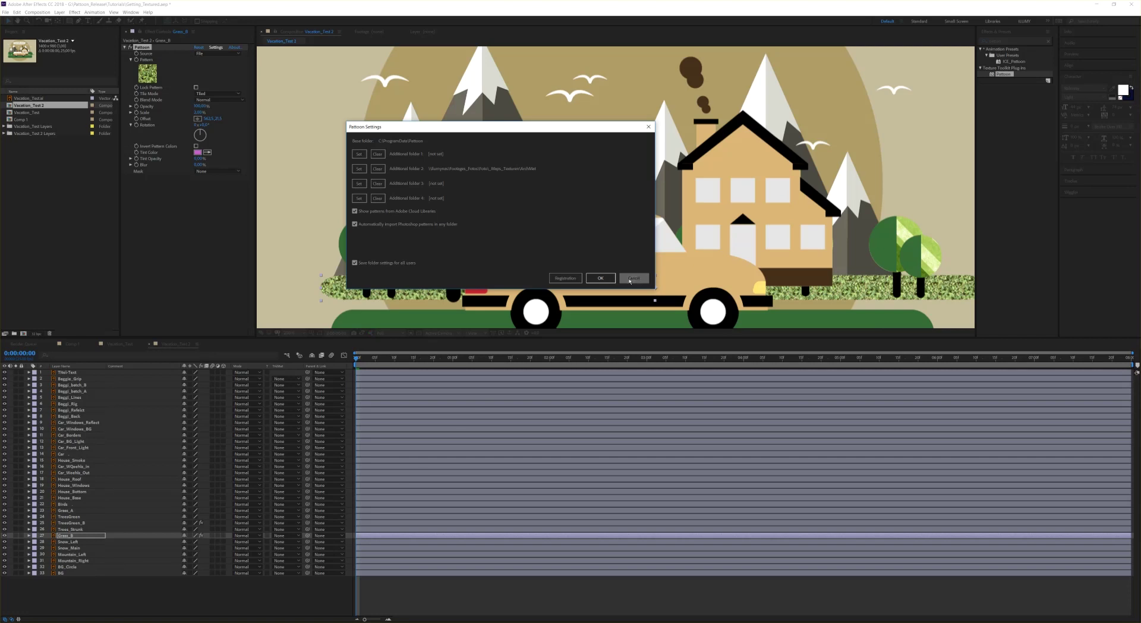
Apply the green striped pattern from PS Patterns | grungestripe to Grass_B and set its scale to 30%.
left_click(153, 77)
left_click(252, 88)
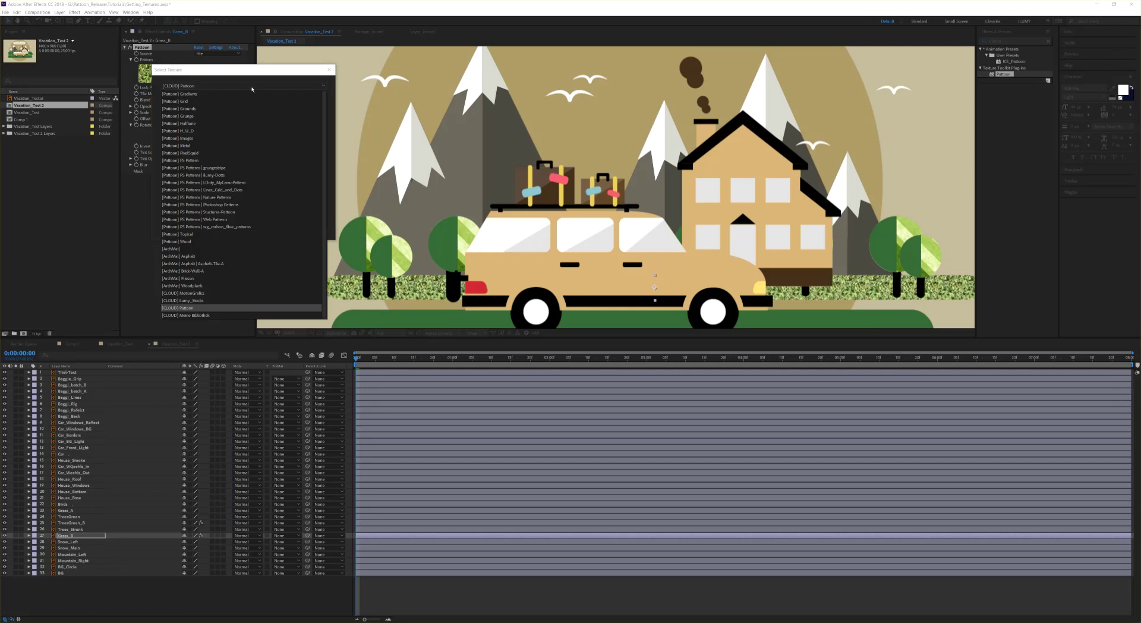
left_click(196, 167)
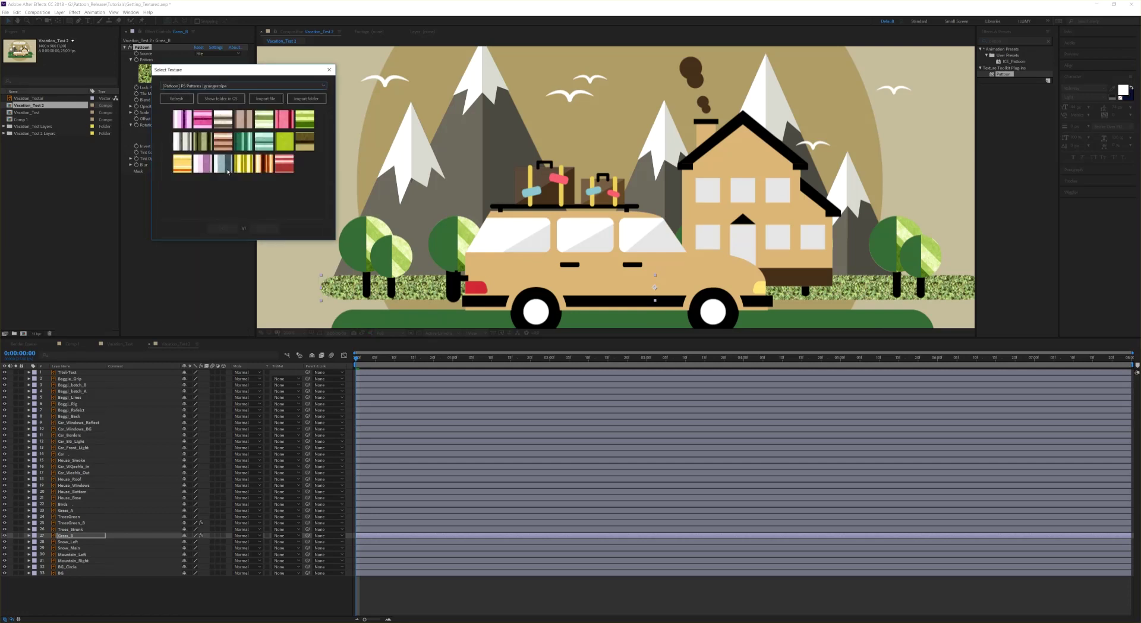
double_click(265, 121)
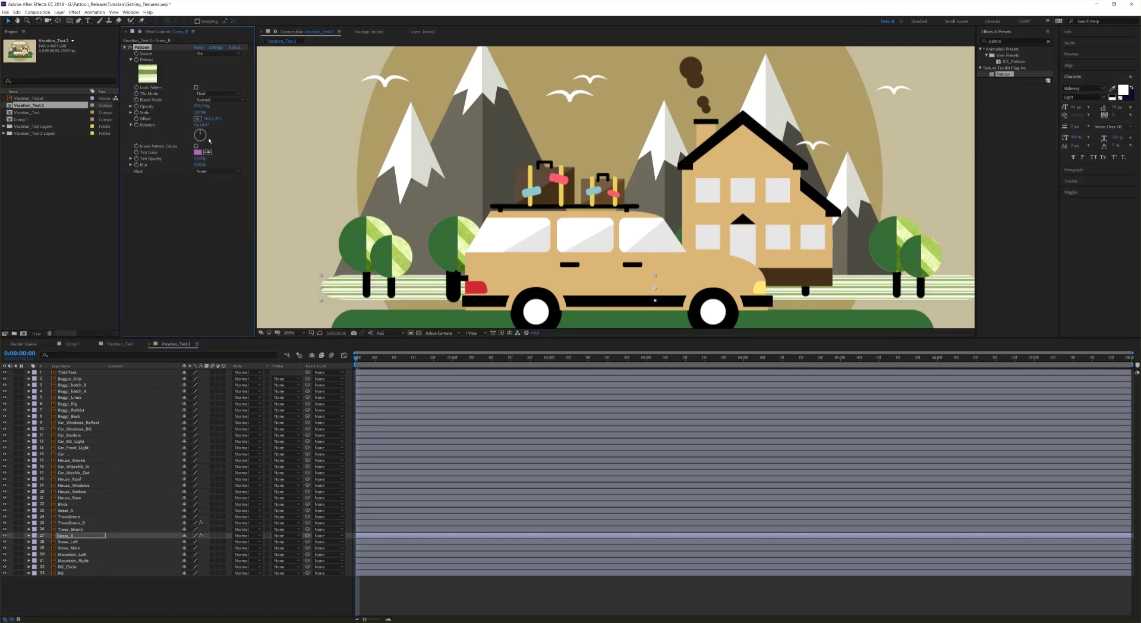
left_click(200, 112)
type("30")
key("Return")
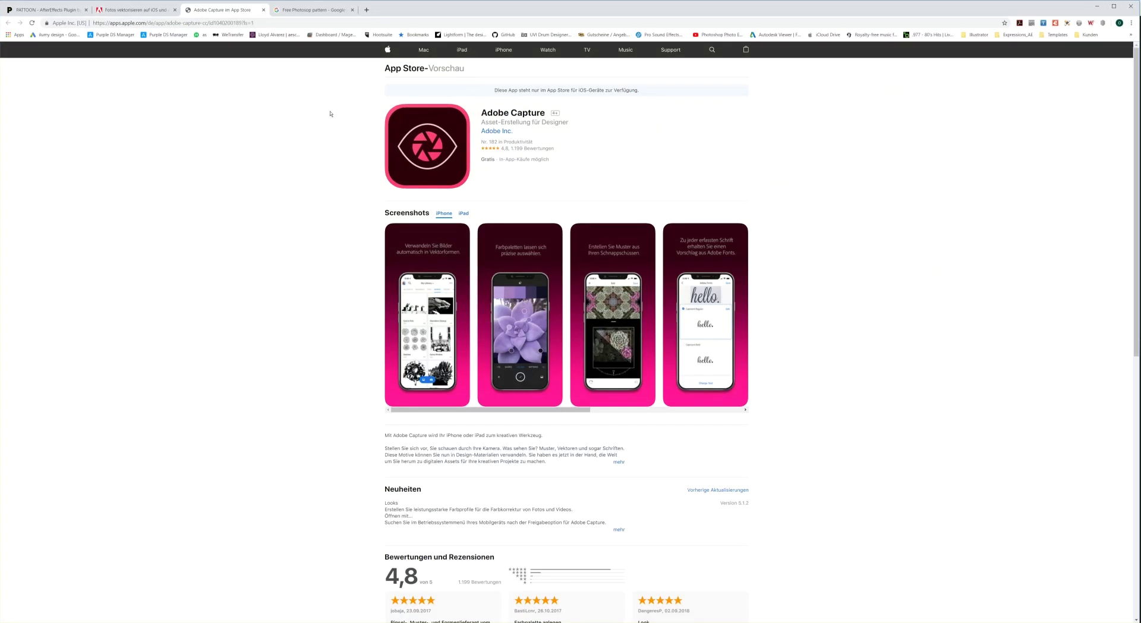
Switch to the browser, browse Brusheezy's free Photoshop patterns, view the grunge stripe pack's page and return to After Effects.
left_click(285, 10)
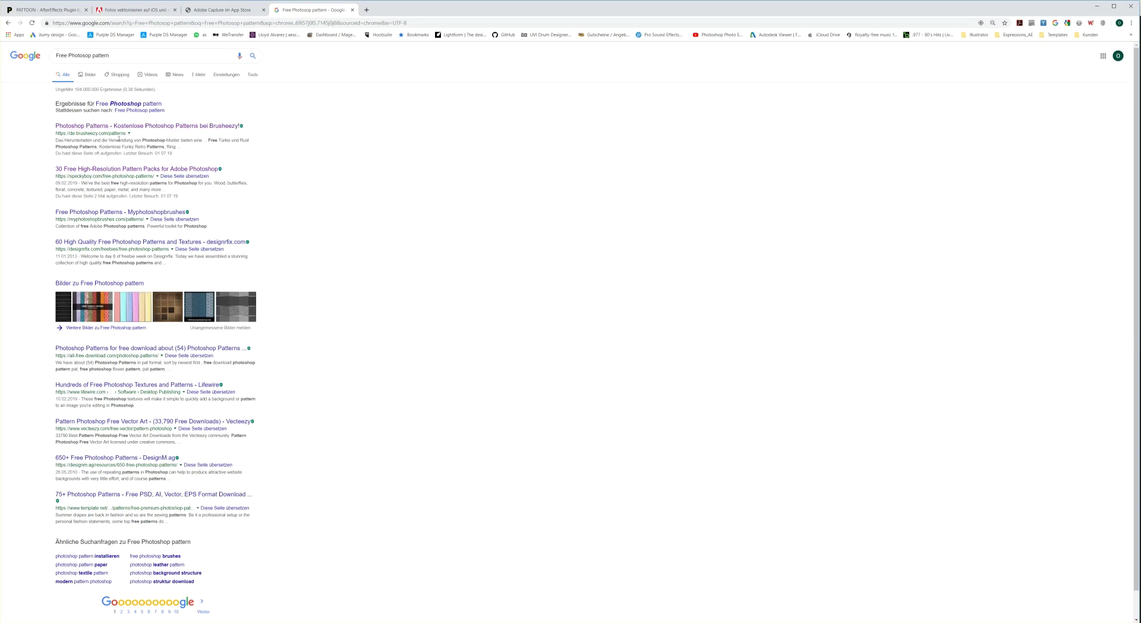
left_click(152, 128)
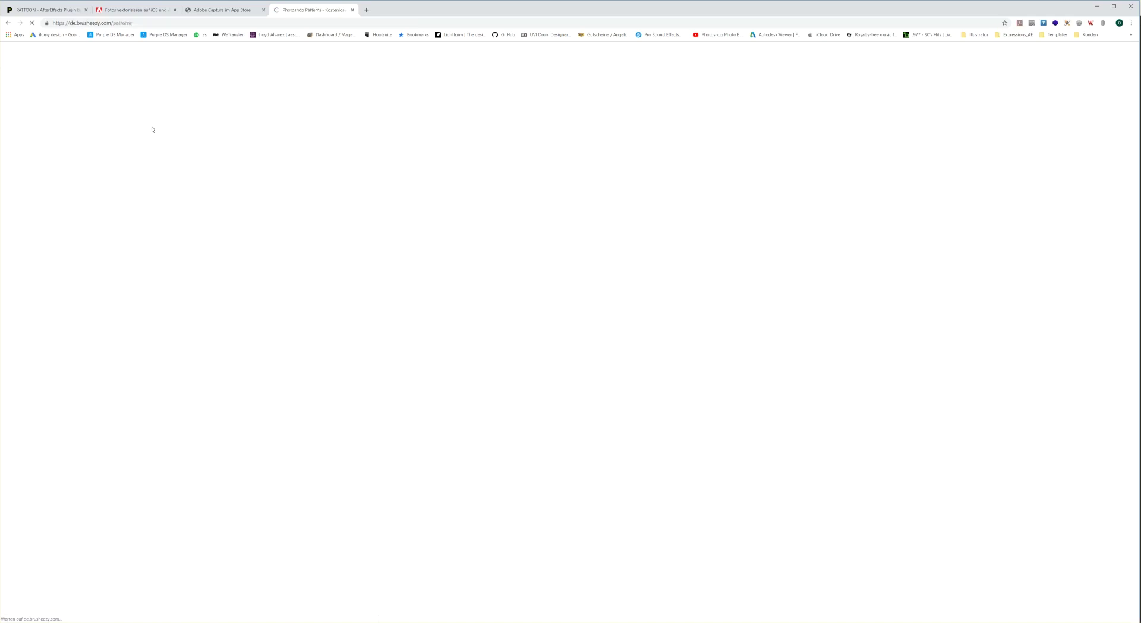
scroll(501, 329, "down", 3)
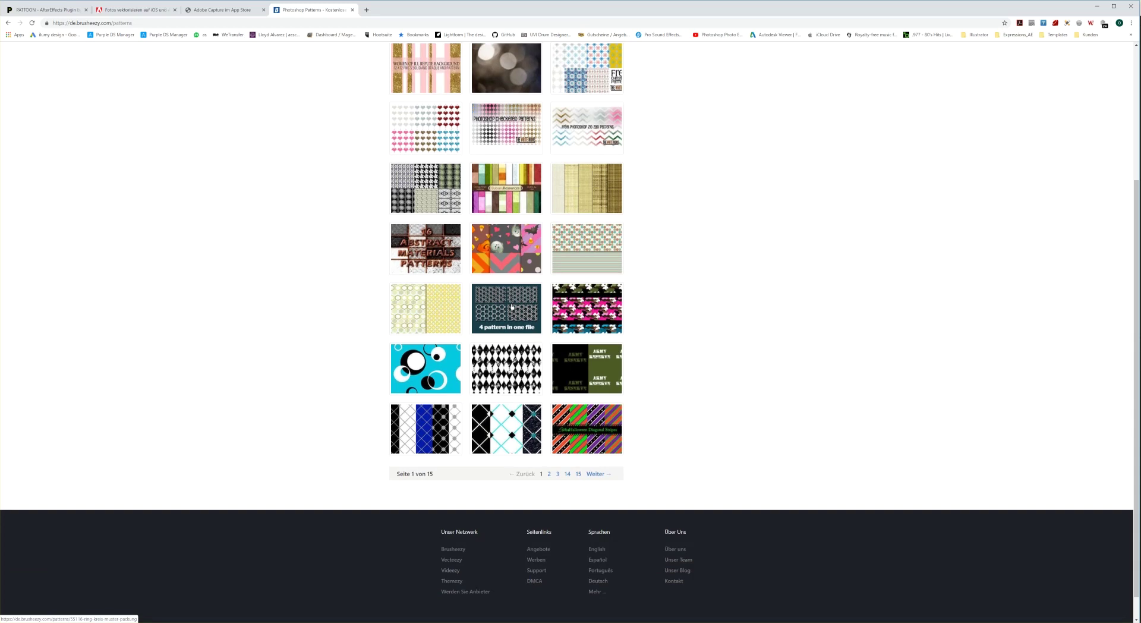
scroll(515, 309, "down", 1)
scroll(514, 309, "up", 1)
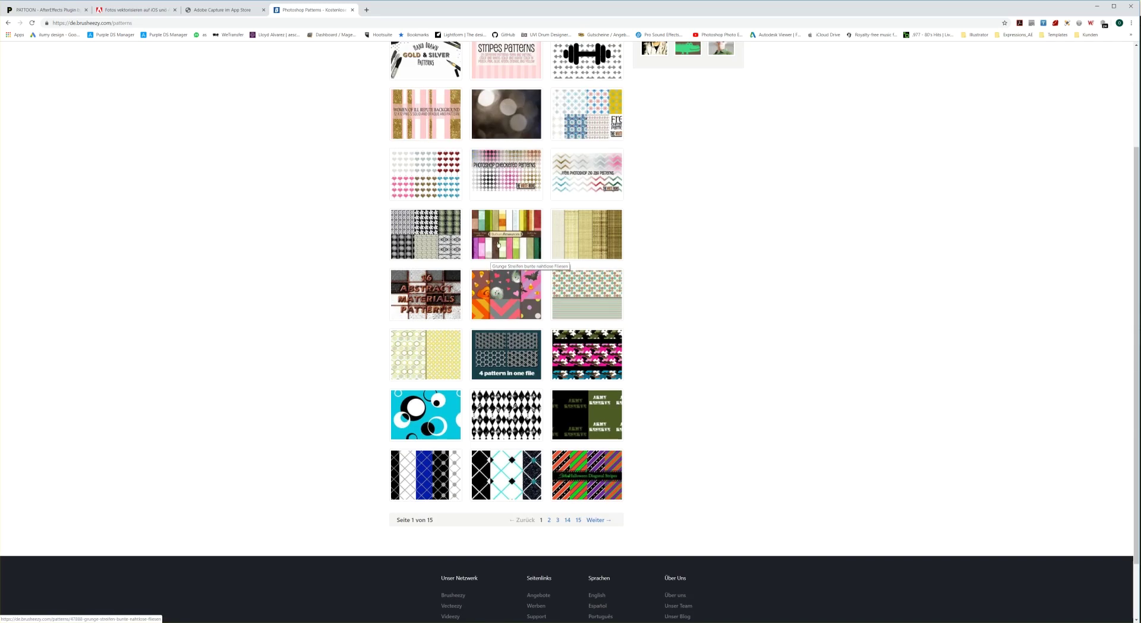
left_click(512, 243)
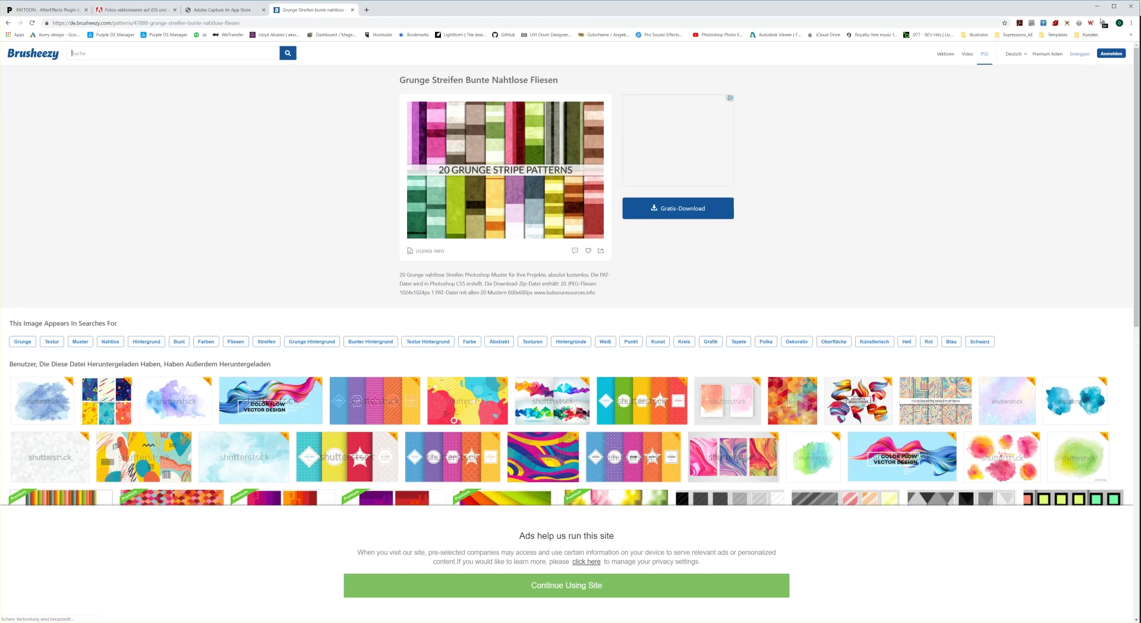
left_click(1097, 7)
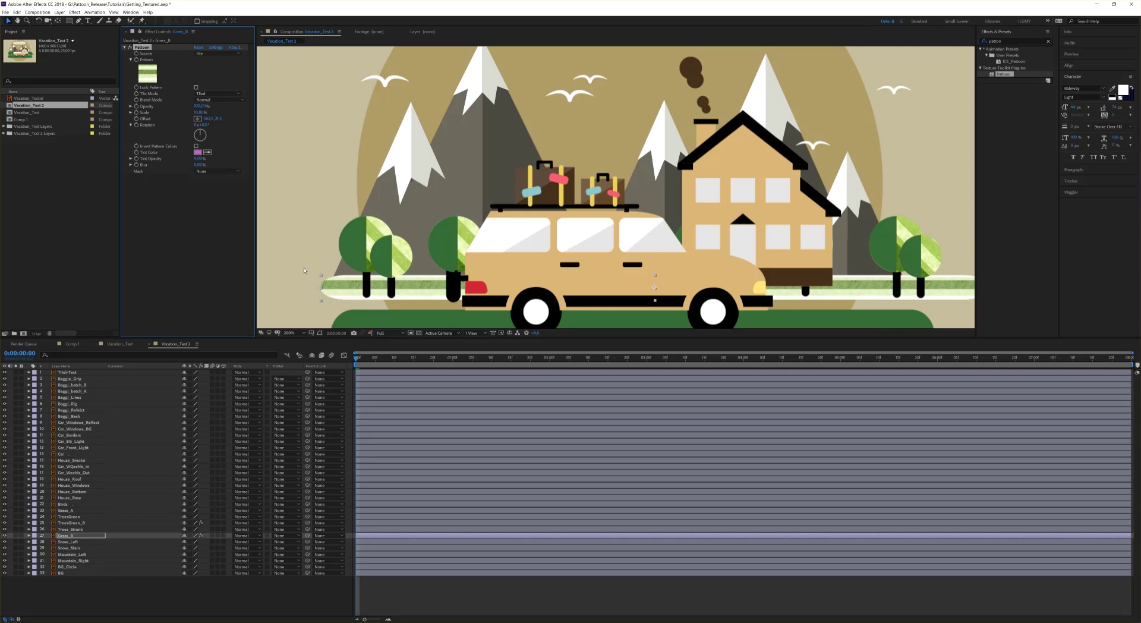
Open Grass_B's texture picker and show the PS Patterns | Nature Patterns collection.
left_click(154, 76)
left_click(215, 84)
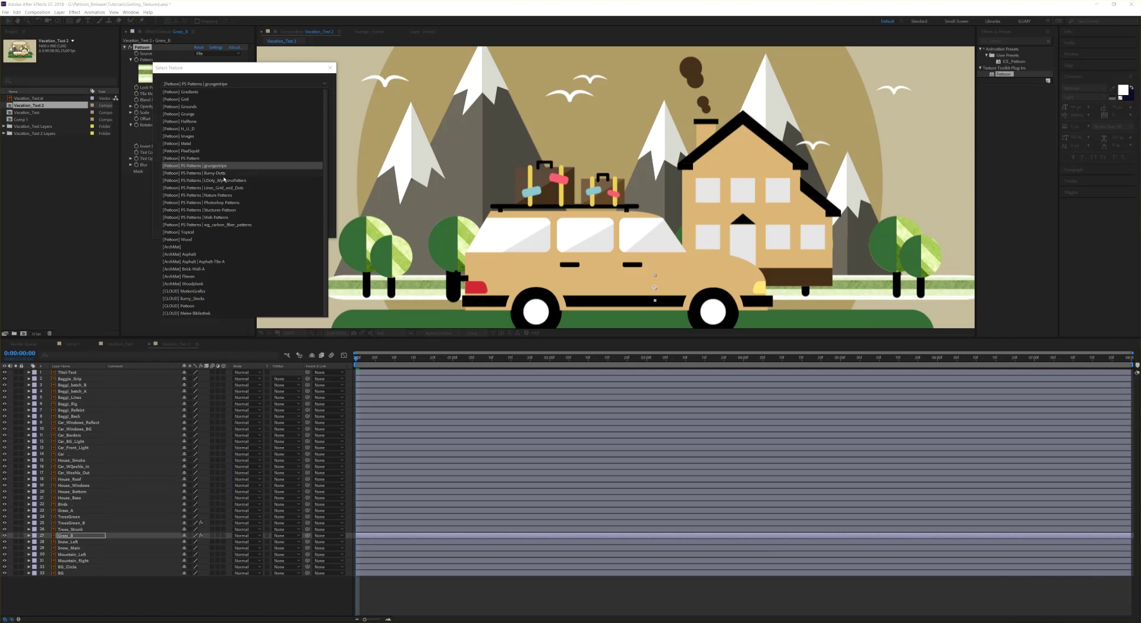
left_click(230, 196)
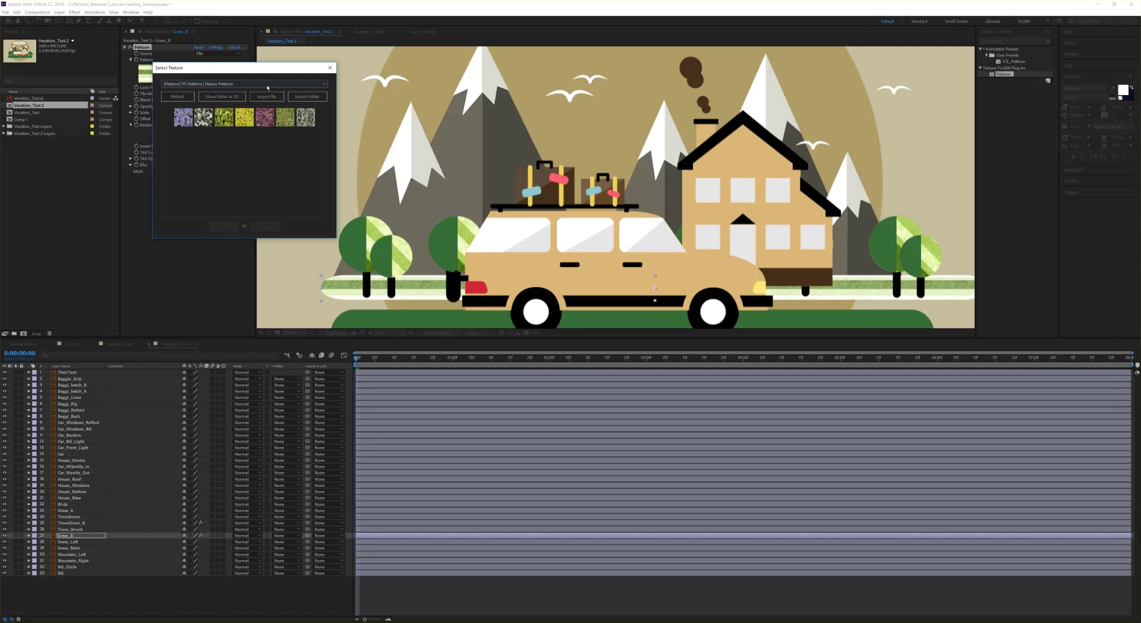
left_click(267, 85)
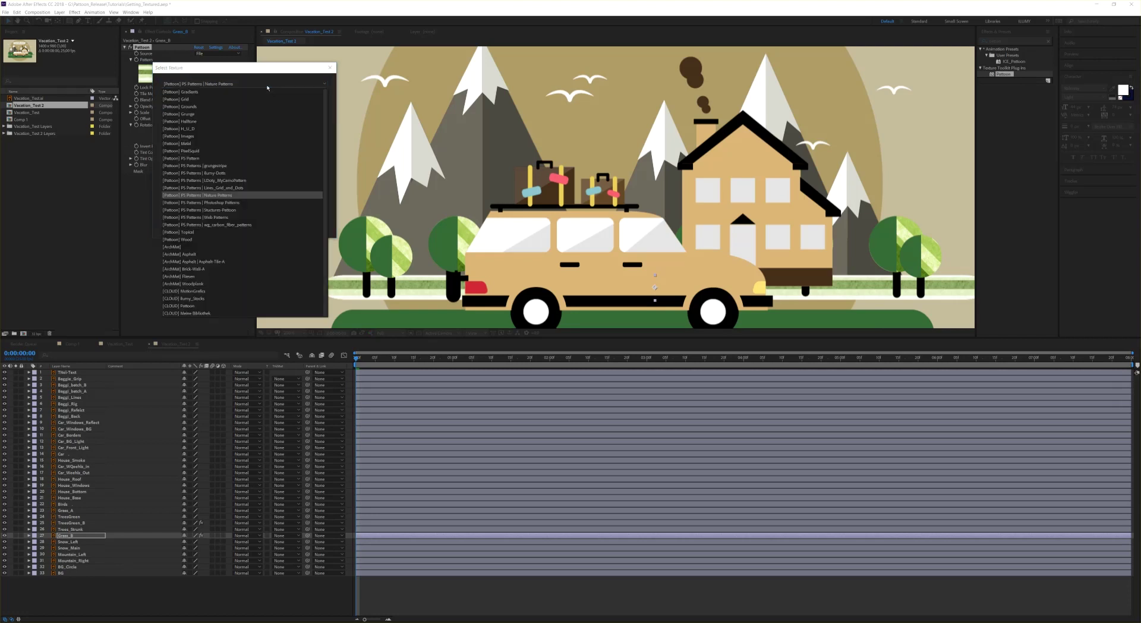
left_click(218, 85)
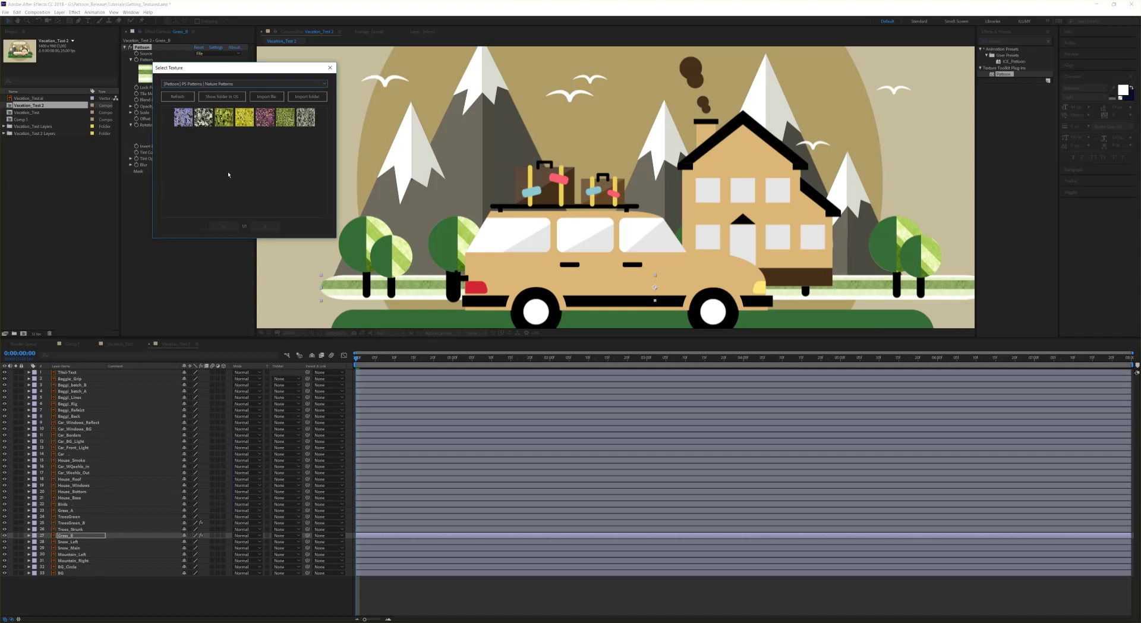
Show the Nature Patterns folder in File Explorer and examine the Pattoon base folder with its PS Pattern and Grounds subfolders.
left_click(232, 98)
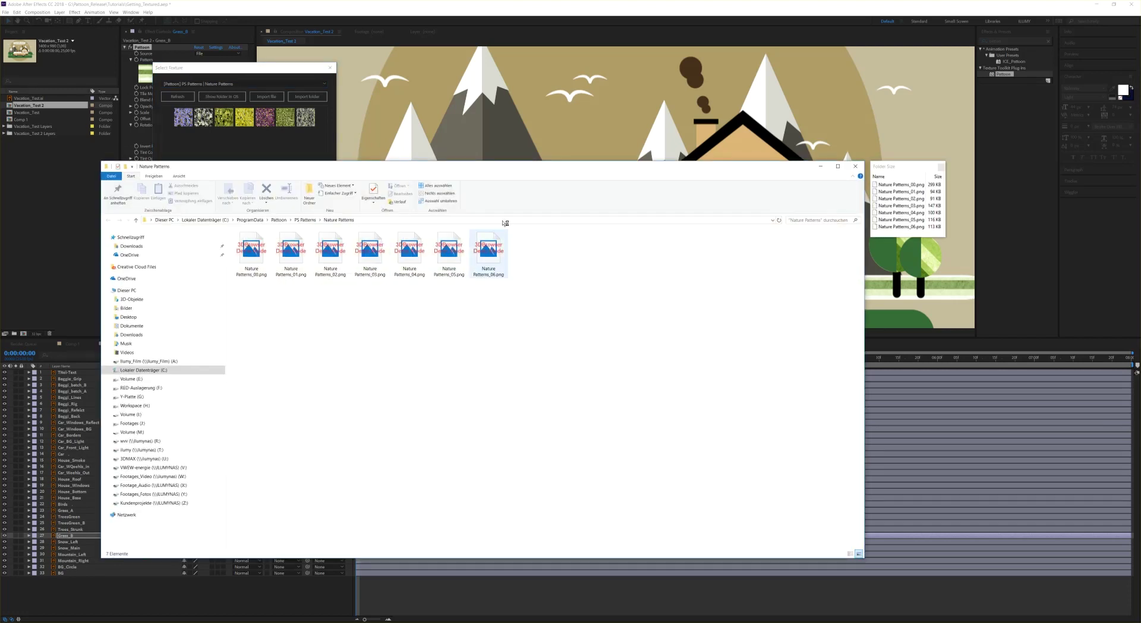
left_click_drag(485, 170, 575, 197)
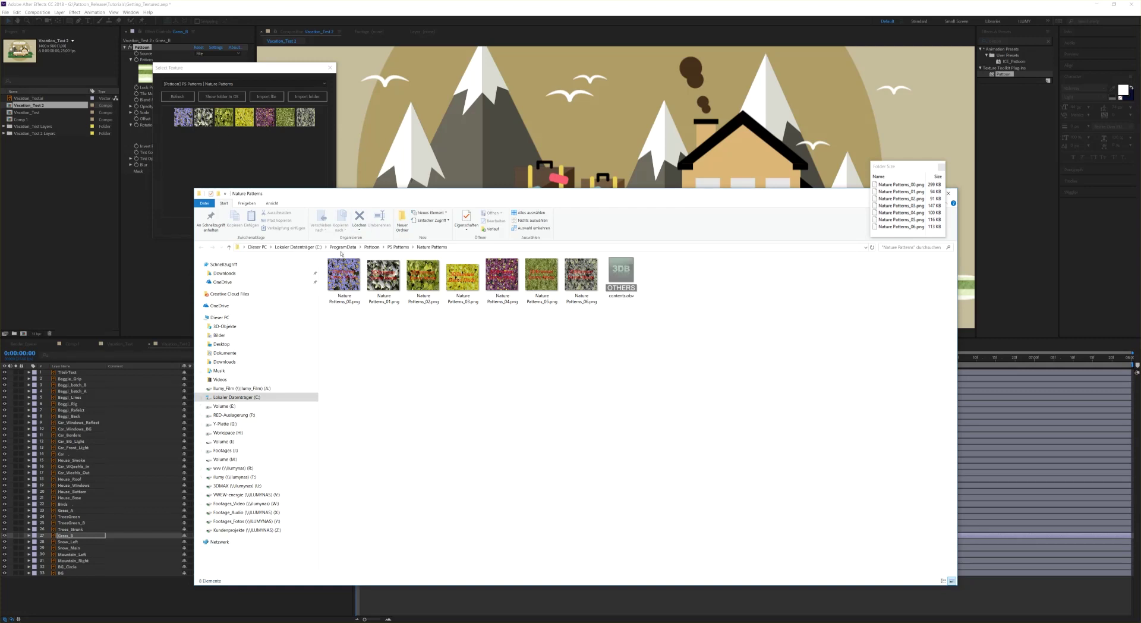
left_click(371, 248)
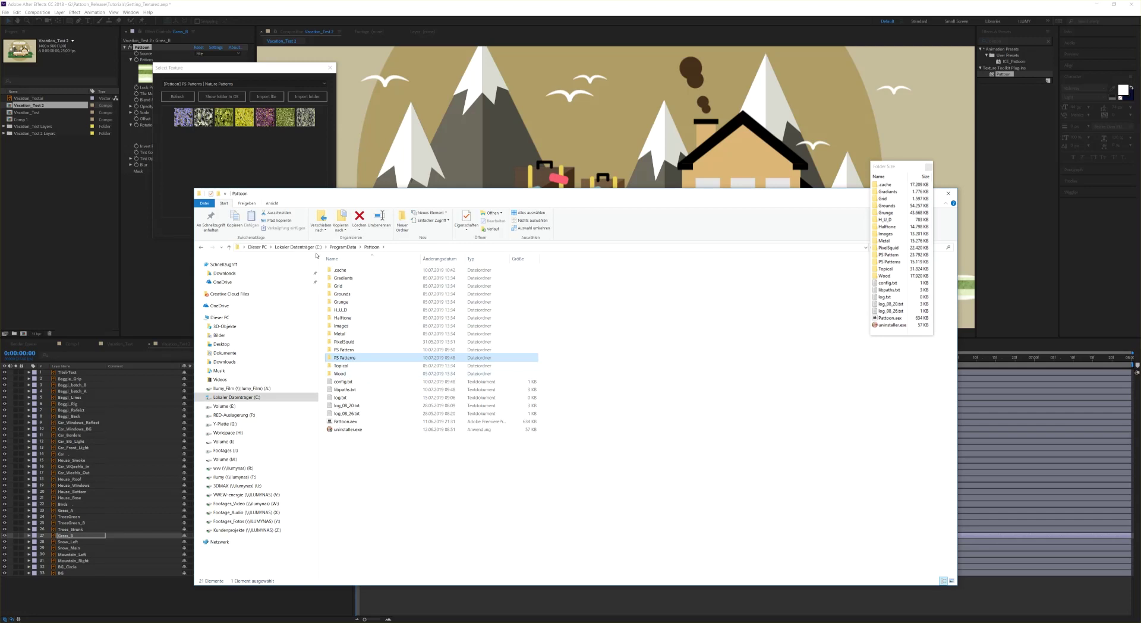
double_click(364, 349)
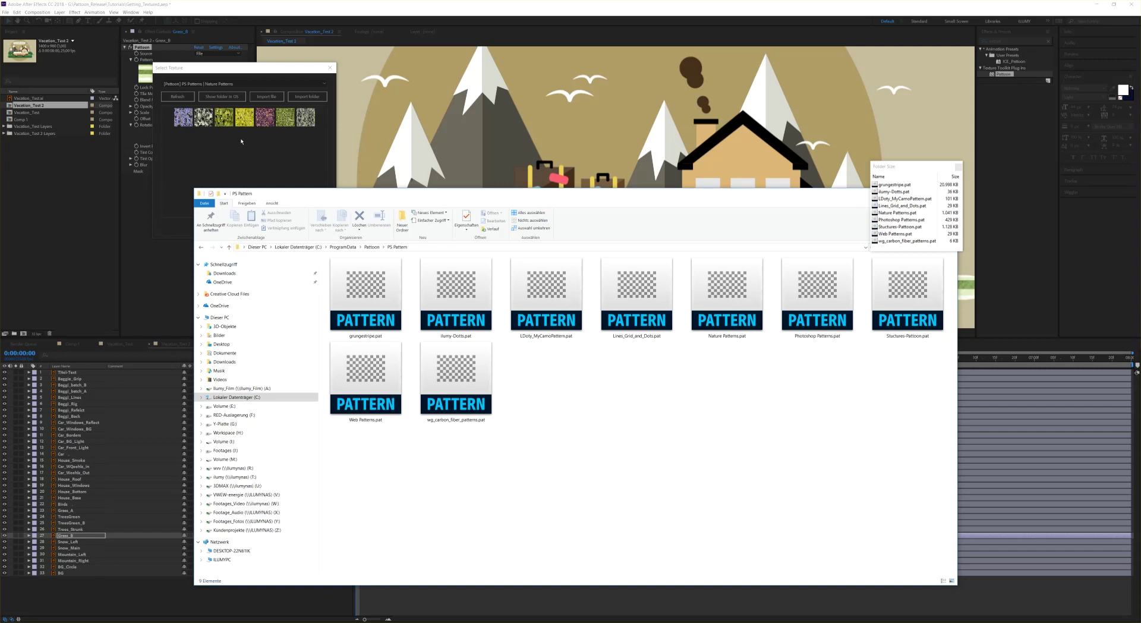
left_click(372, 247)
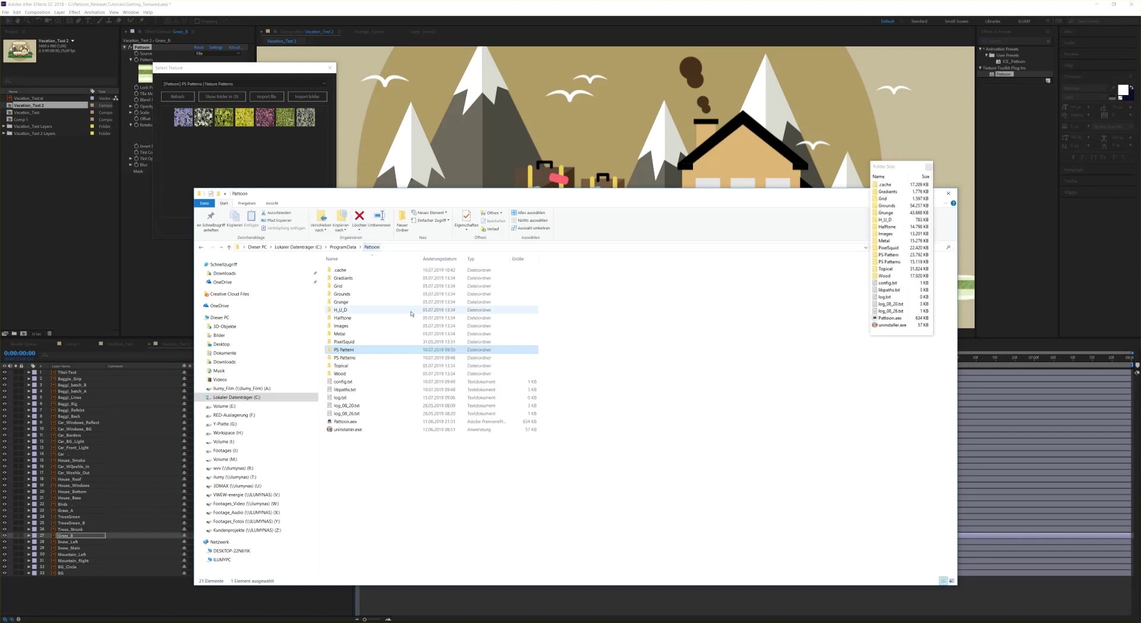
double_click(370, 294)
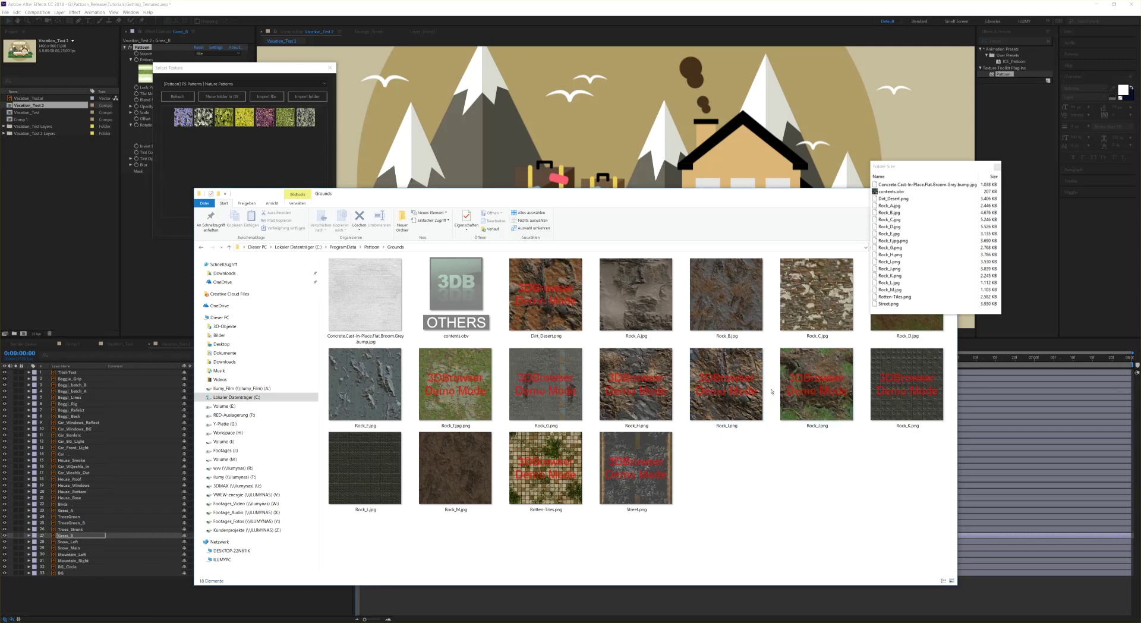
left_click_drag(653, 197, 531, 185)
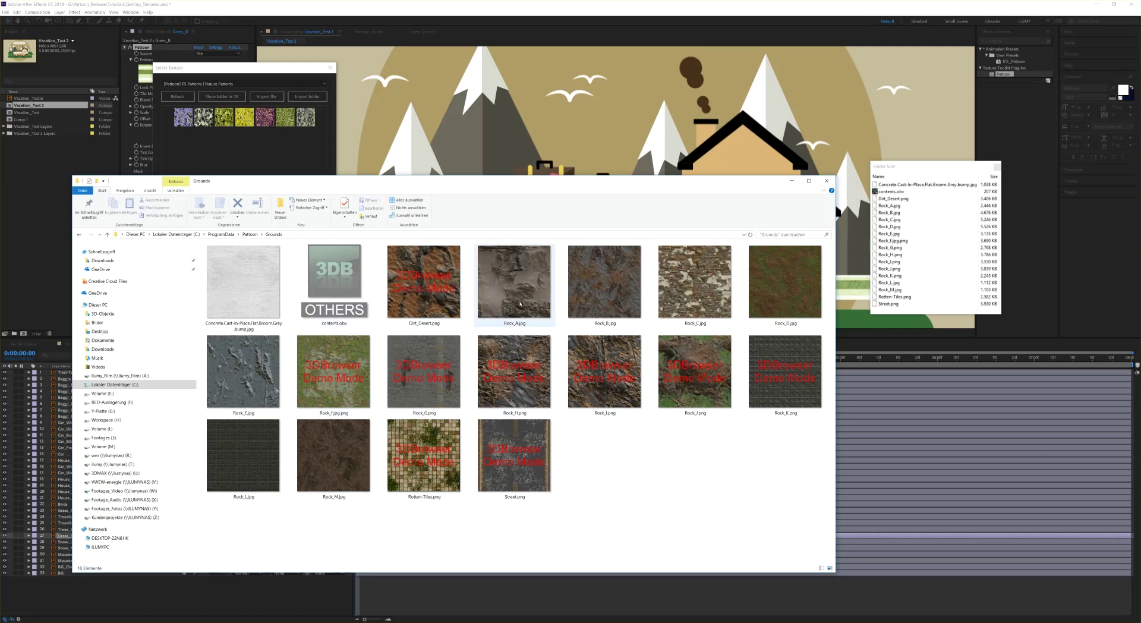
Return to the Pattoon base folder, create a new subfolder there and delete it again.
left_click(251, 234)
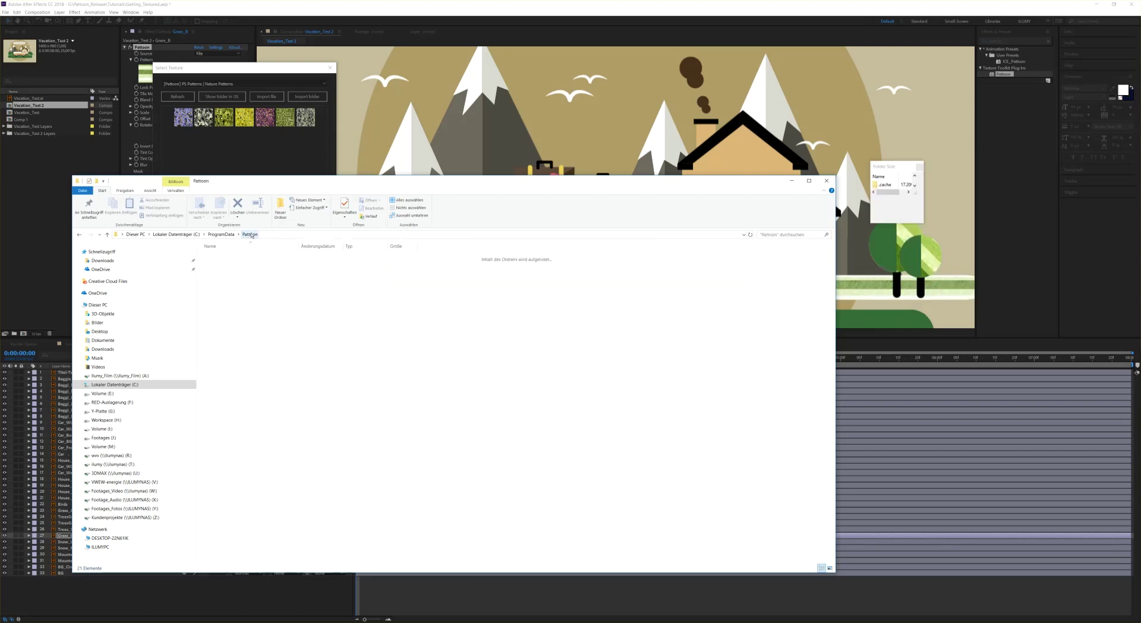
right_click(231, 460)
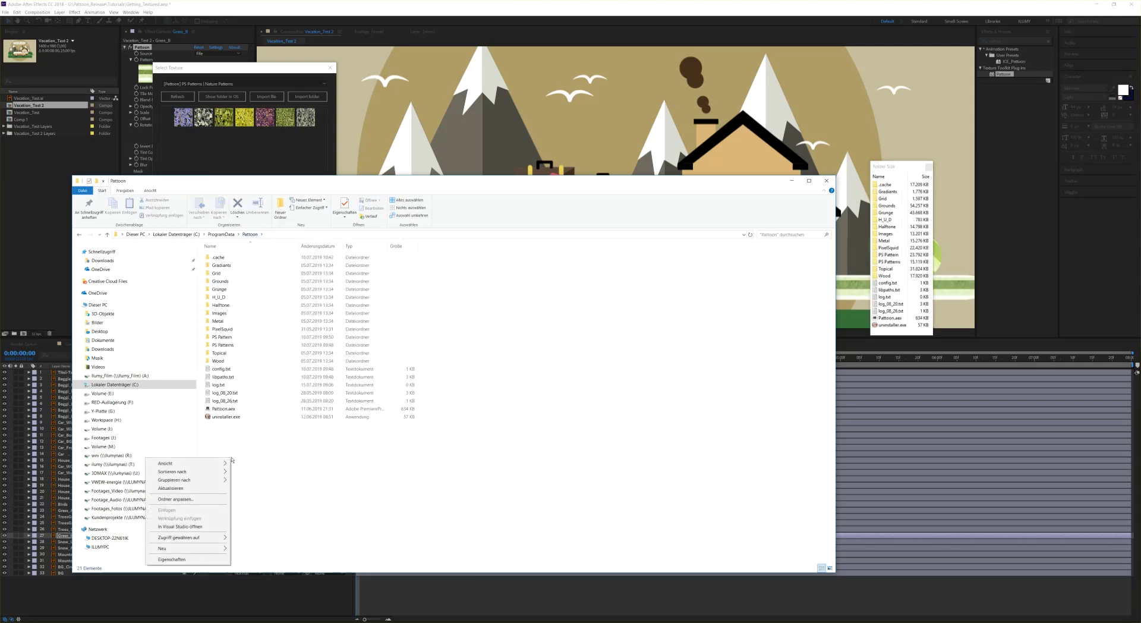
mouse_move(196, 553)
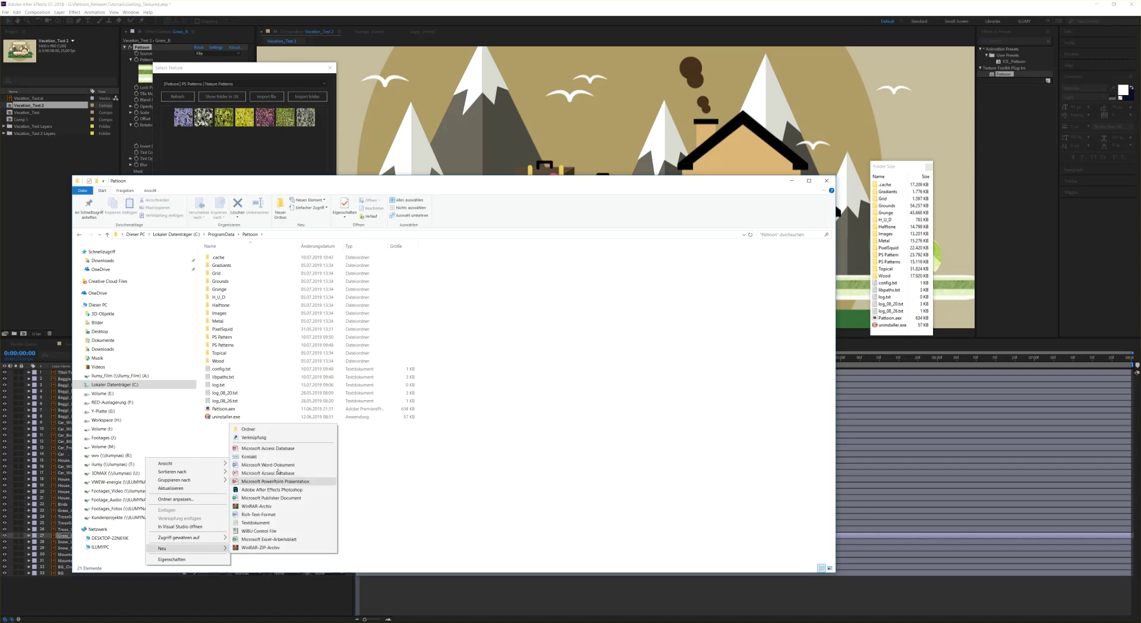
left_click(247, 430)
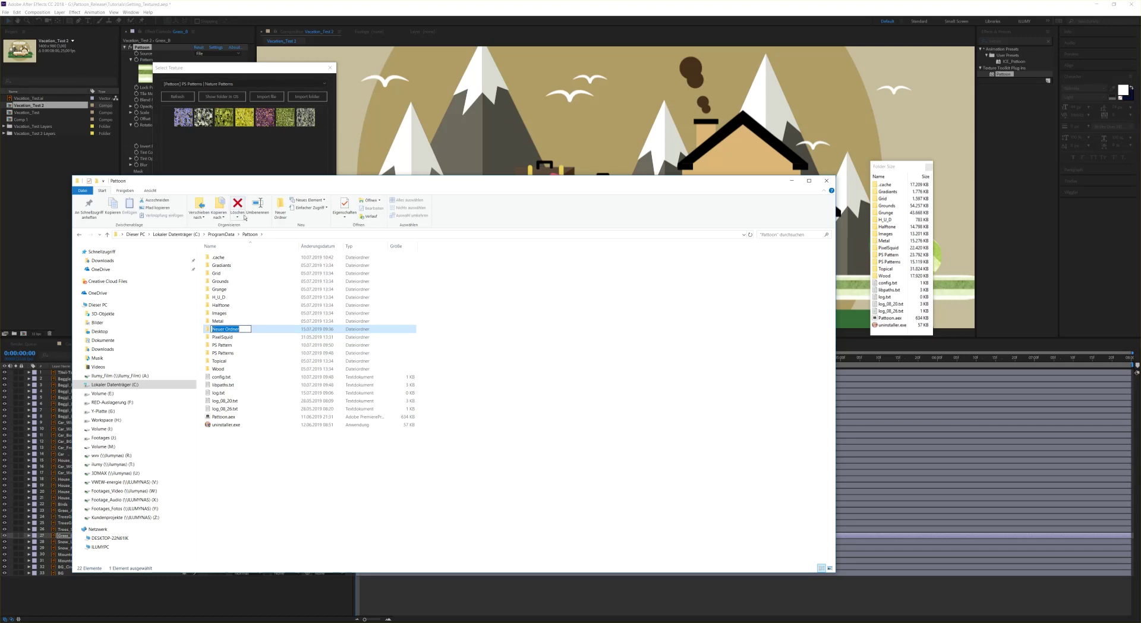
key("Return")
key("Delete")
left_click(598, 343)
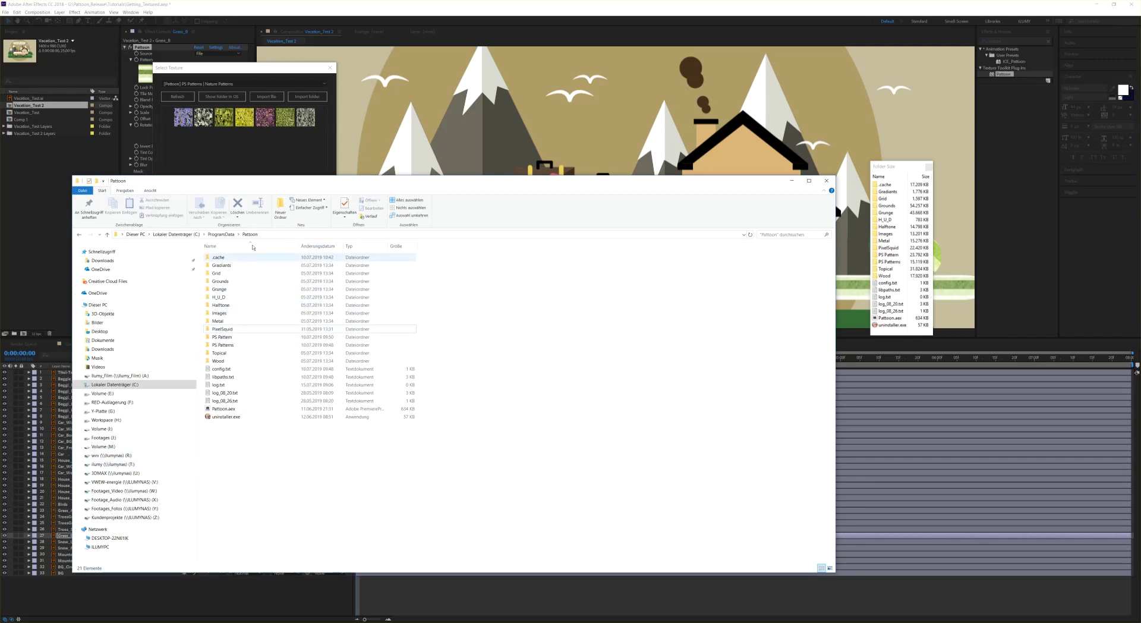
Return to Grass_B's texture picker and apply a black-and-white texture from the Pattoon Grunge collection.
left_click_drag(238, 181, 251, 300)
left_click(232, 83)
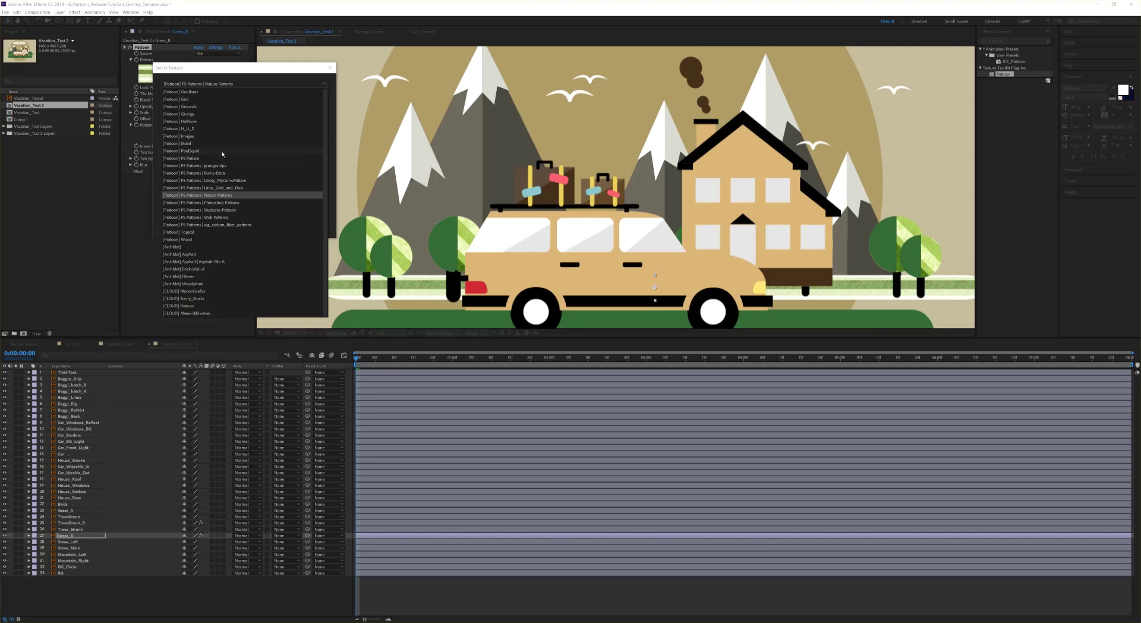
left_click(217, 113)
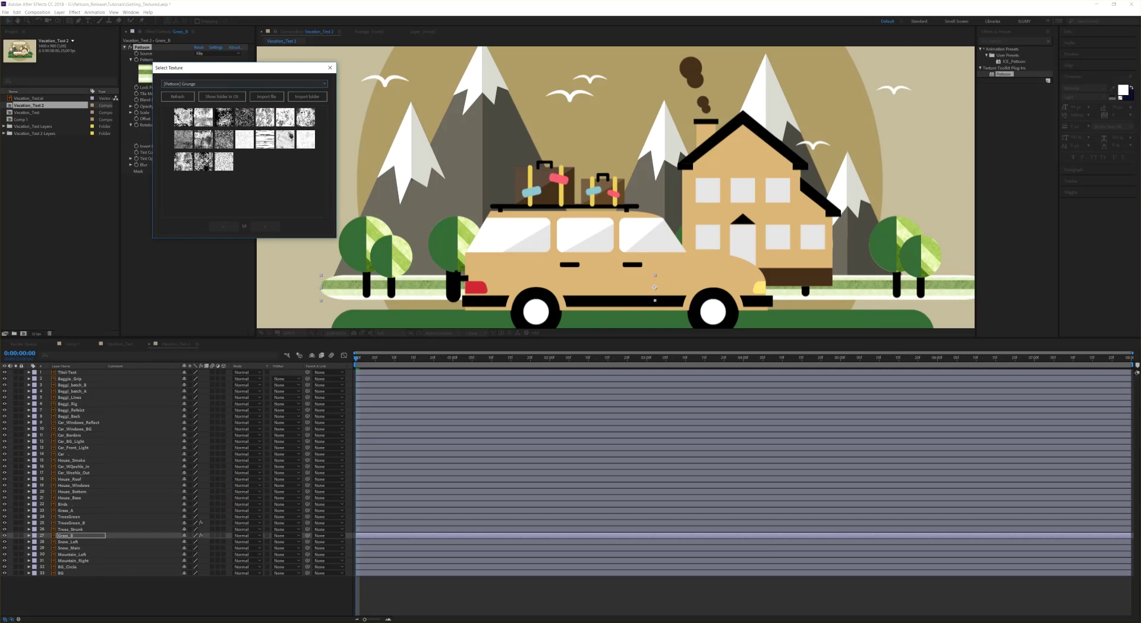
left_click(264, 117)
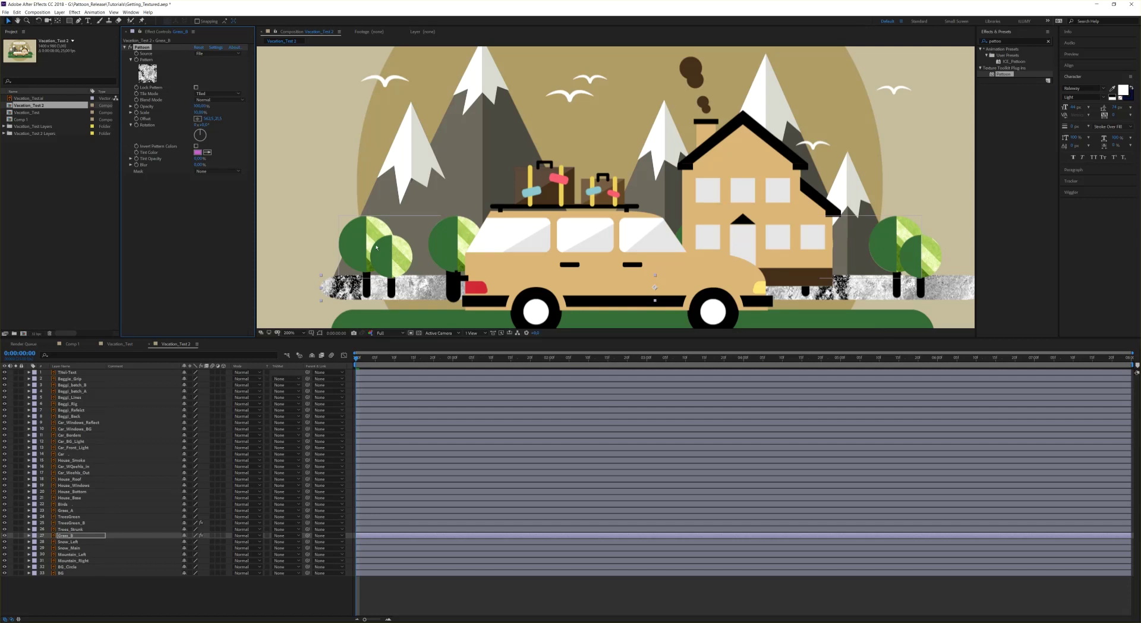
scroll(520, 224, "down", 2)
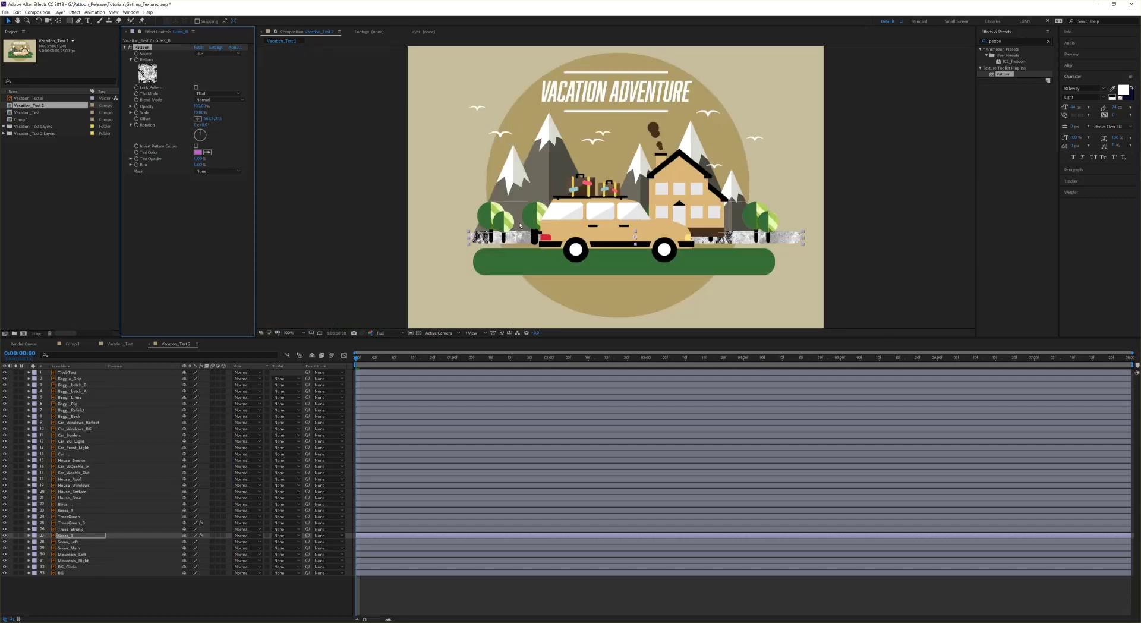
Open the Vacation_Text composition, hide the untextured Illustrator layer covering the scene, and select the Car layer.
left_click(121, 345)
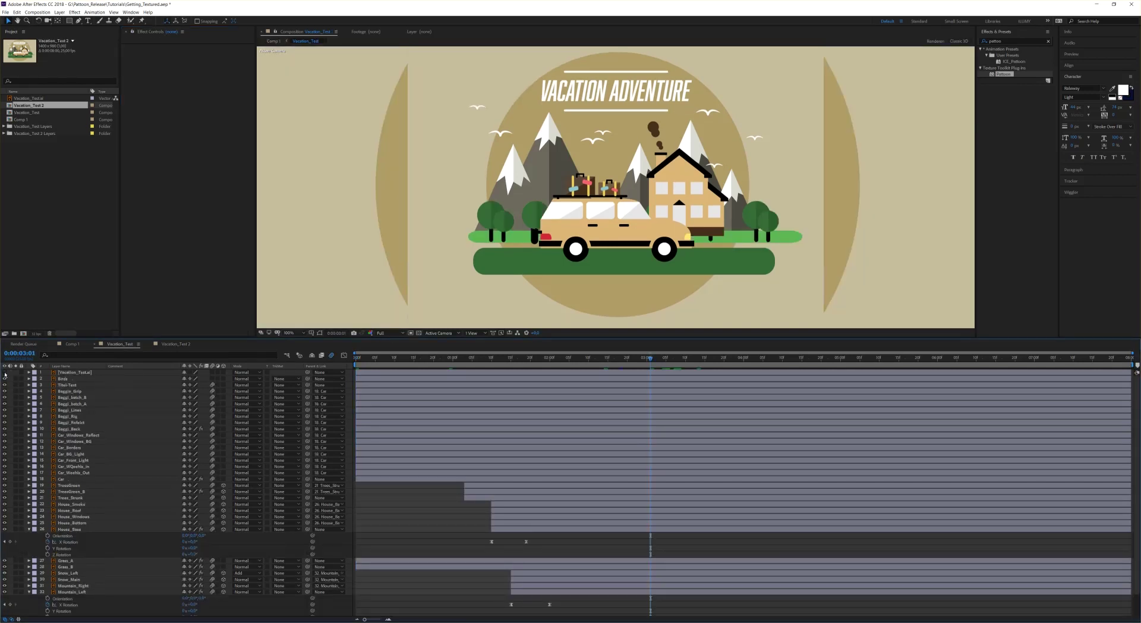
scroll(599, 187, "up", 2)
scroll(599, 188, "down", 2)
left_click(533, 223)
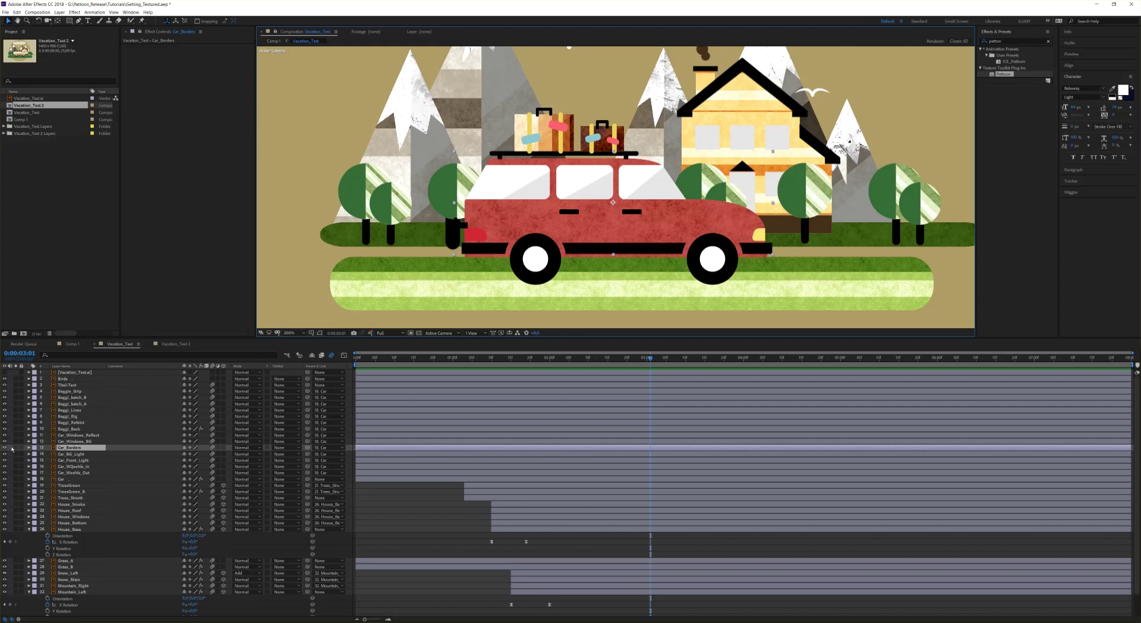
left_click(29, 448)
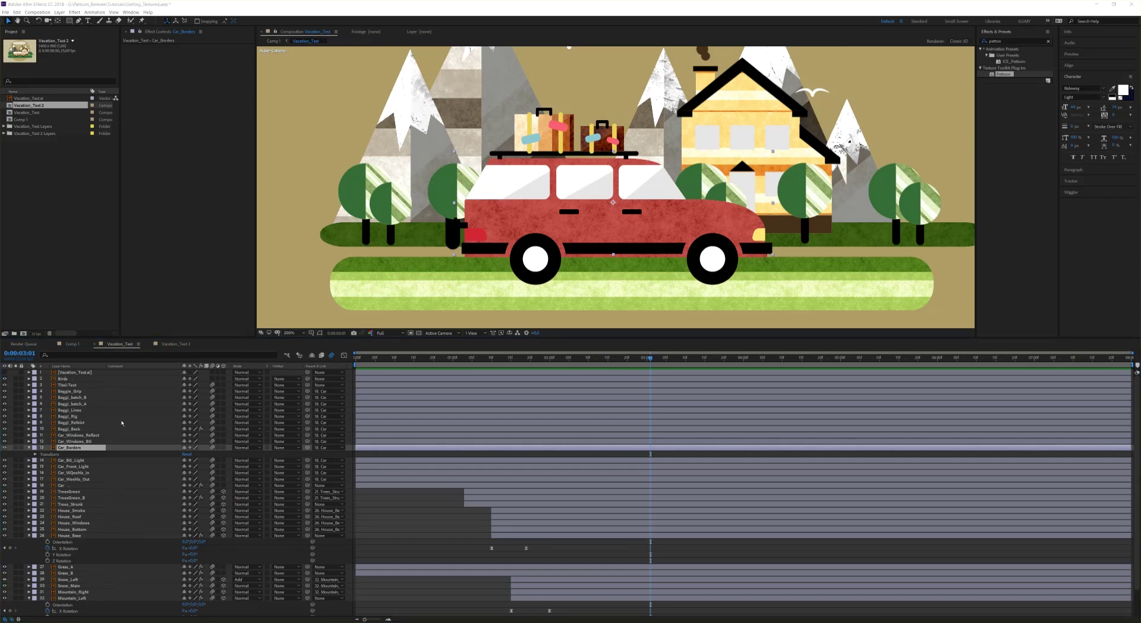
left_click(60, 485)
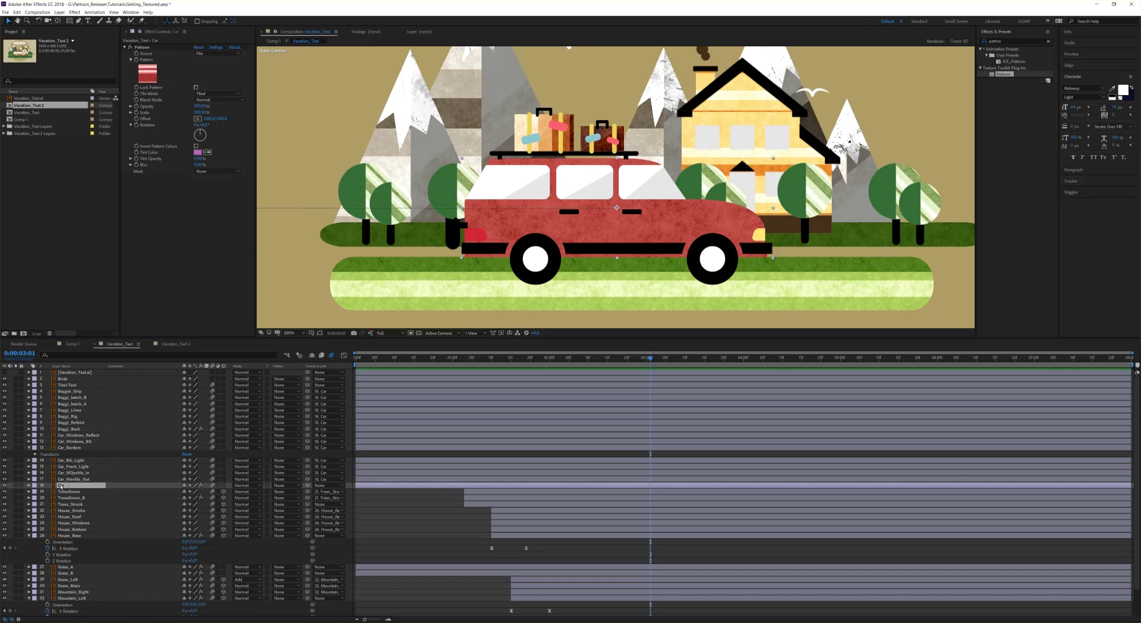
Try the brown and cream striped grungestripe pattern on the Car layer, and switch back to the red striped one.
left_click(148, 76)
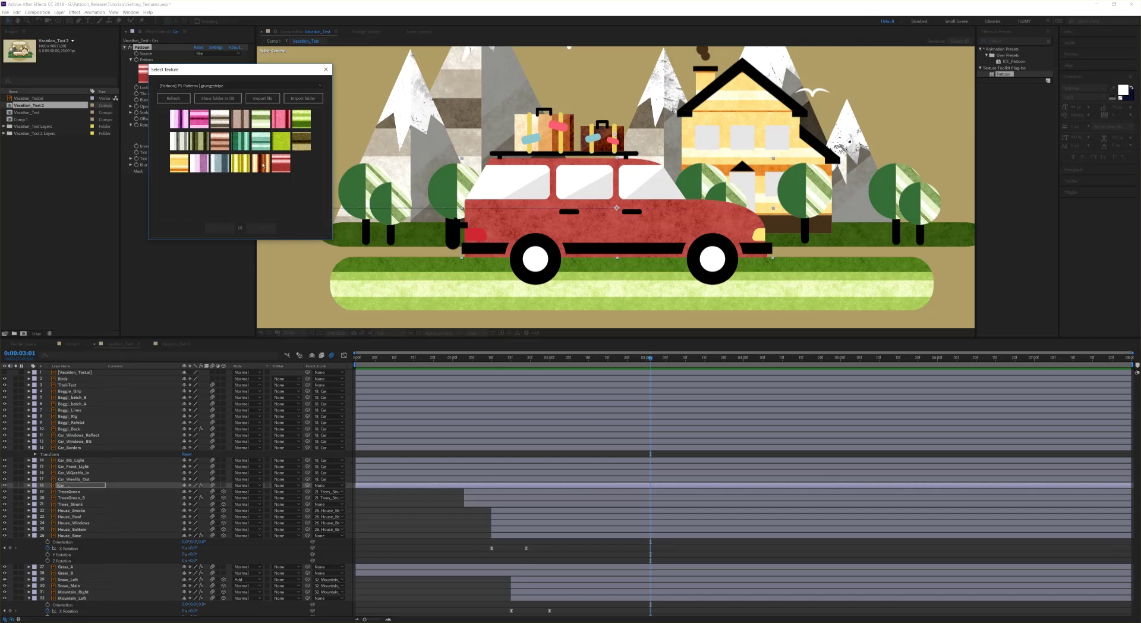
left_click(263, 166)
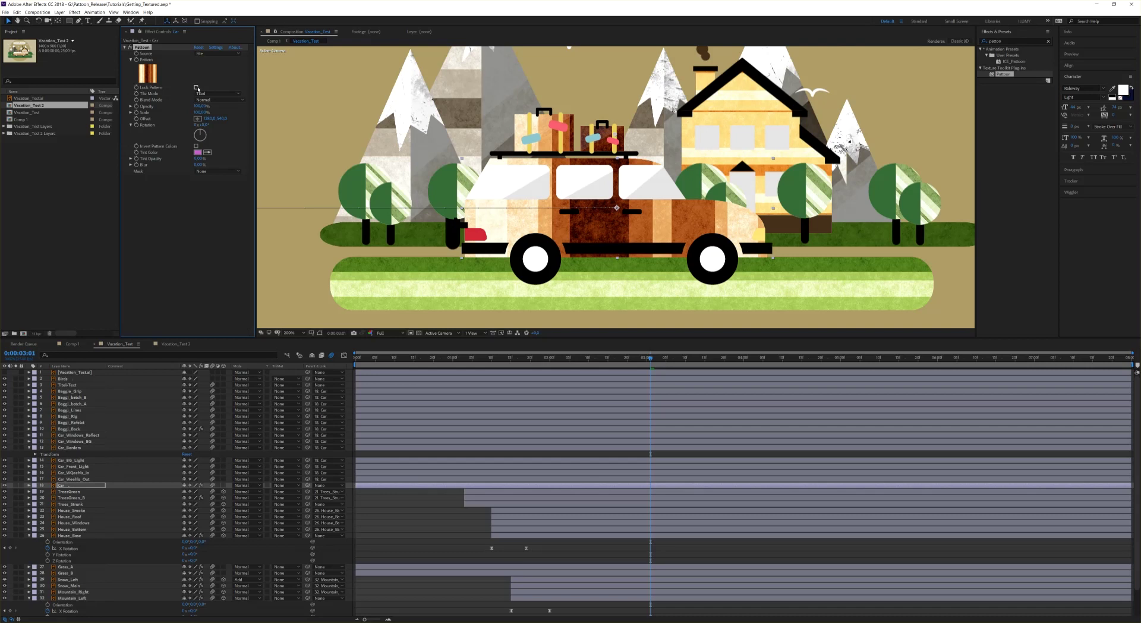
left_click(148, 73)
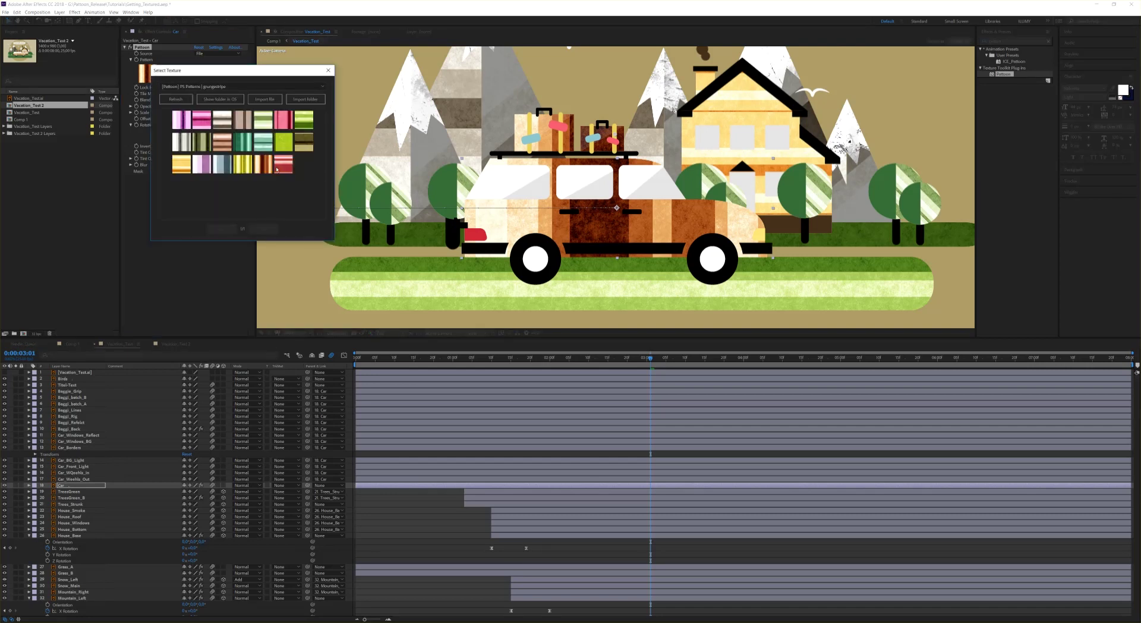
left_click(283, 165)
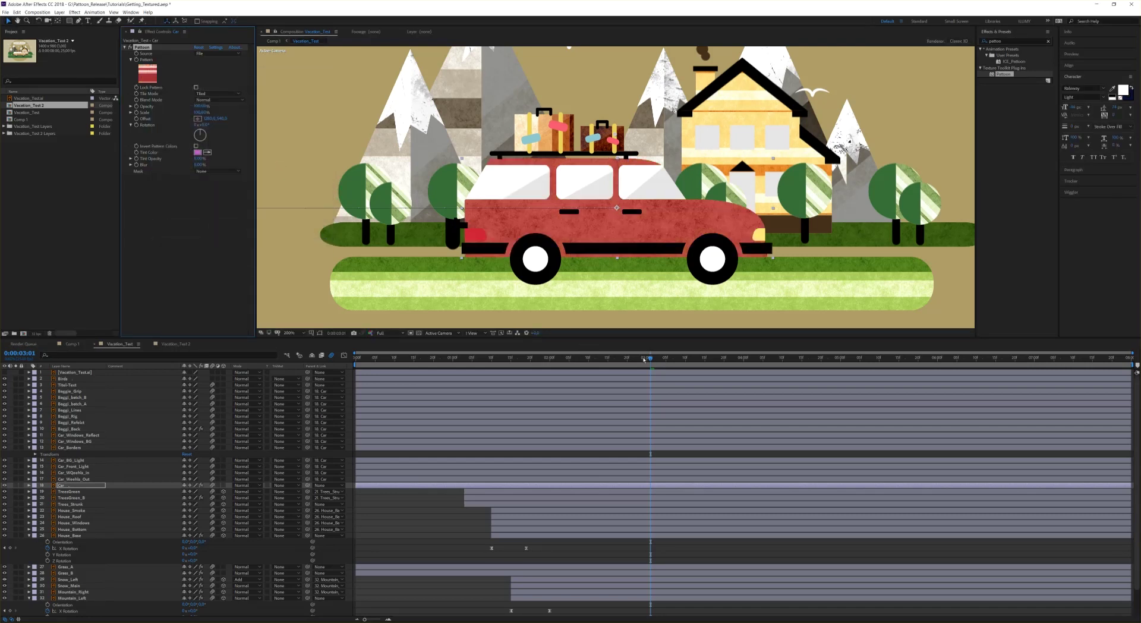
Scrub through the car's drive-in animation to examine how its pattern behaves during the movement.
left_click_drag(649, 358, 397, 351)
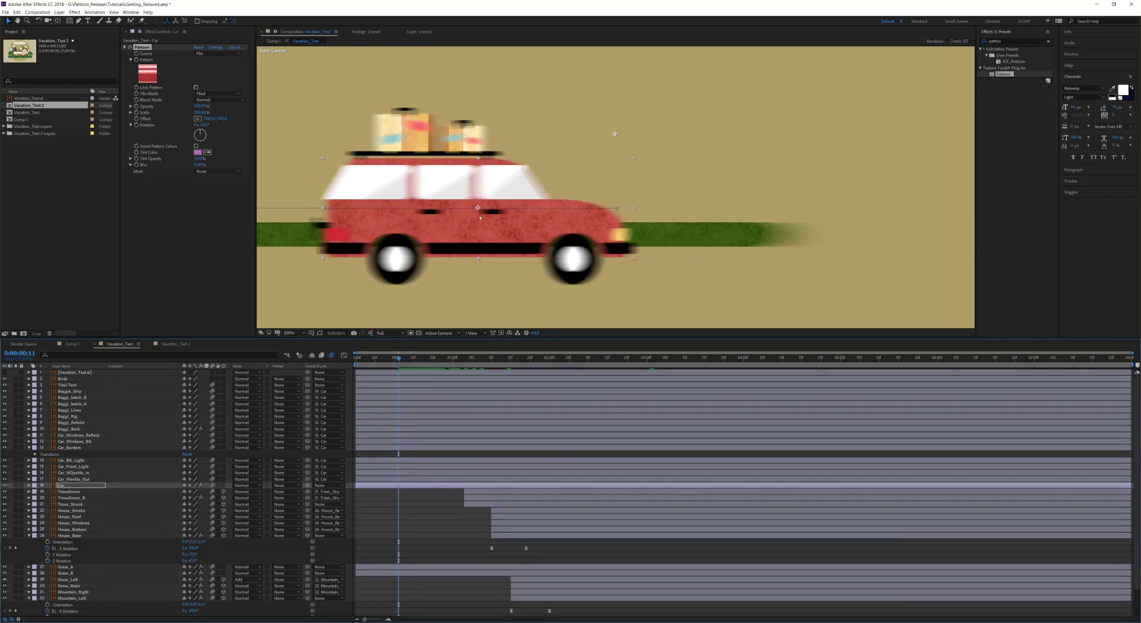
left_click_drag(402, 360, 416, 360)
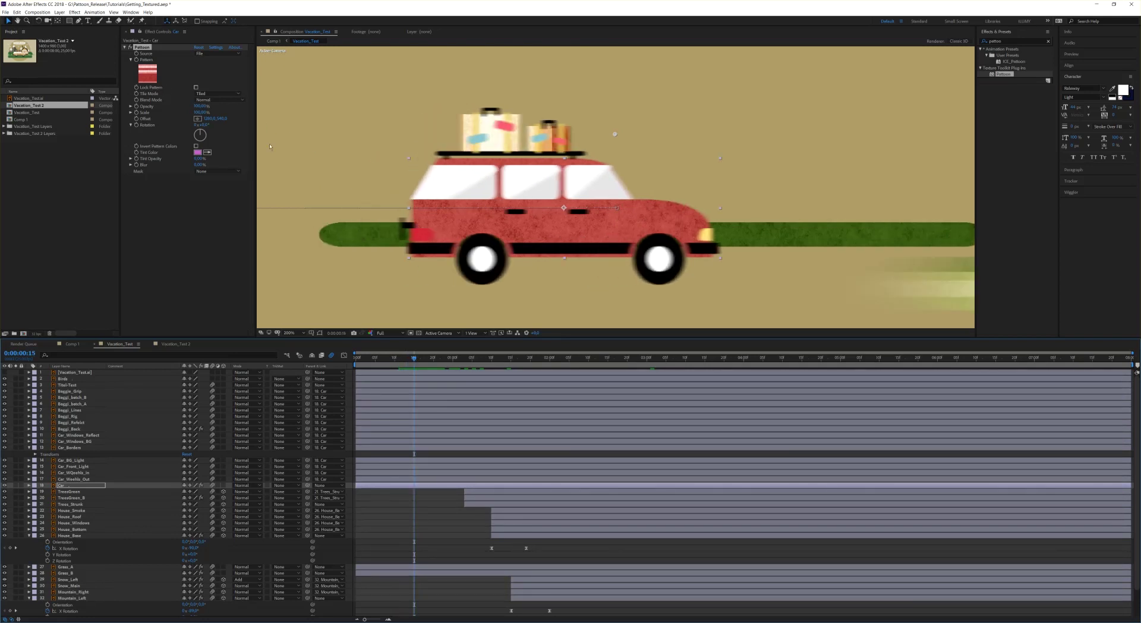
left_click_drag(416, 360, 433, 360)
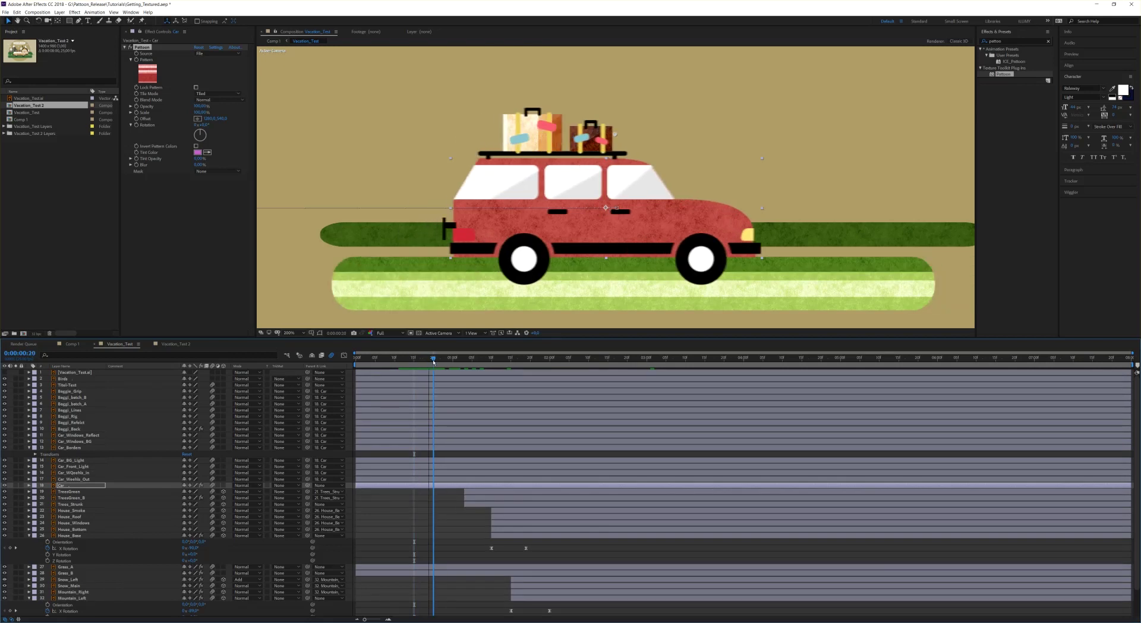
Enable Lock Pattern for the Car layer's Pattoon effect and reduce its pattern scale.
left_click(197, 88)
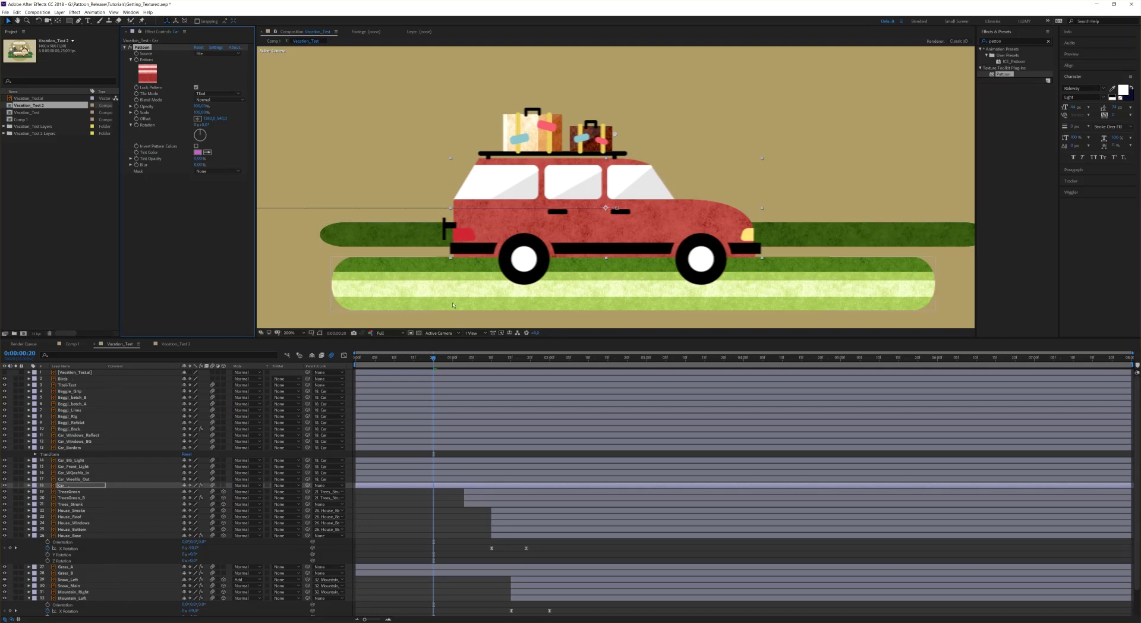
mouse_move(433, 359)
left_mouse_down()
mouse_move(423, 360)
mouse_move(452, 357)
left_mouse_up()
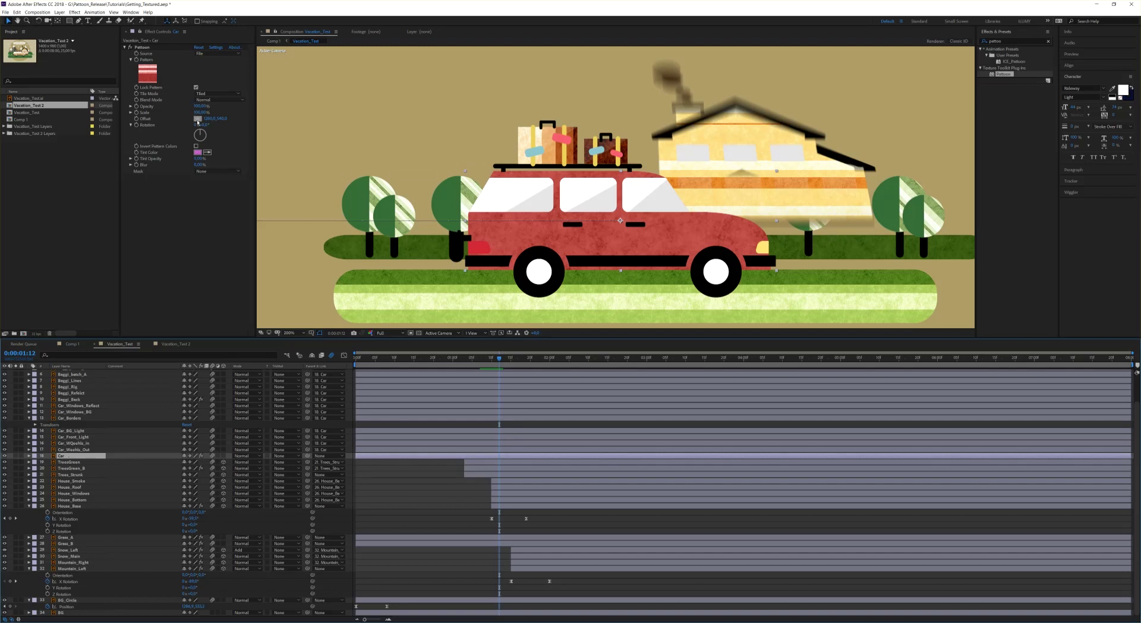
left_click_drag(198, 114, 188, 116)
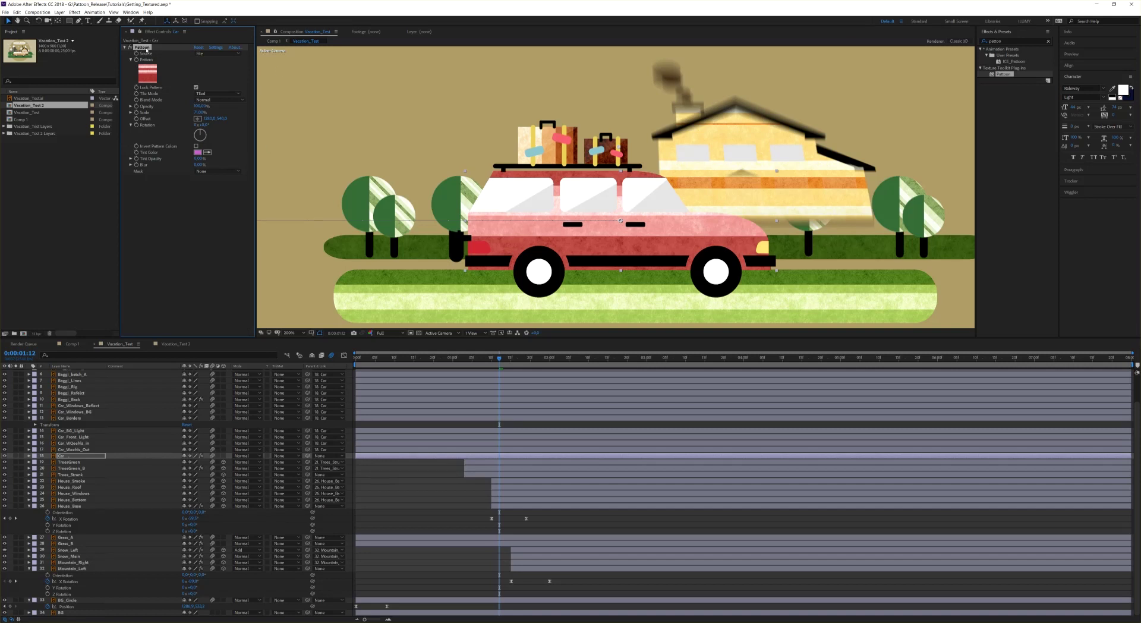
Duplicate the Pattoon effect on the Car layer and give the copy the second texture from the Grunge collection.
key("ctrl+d")
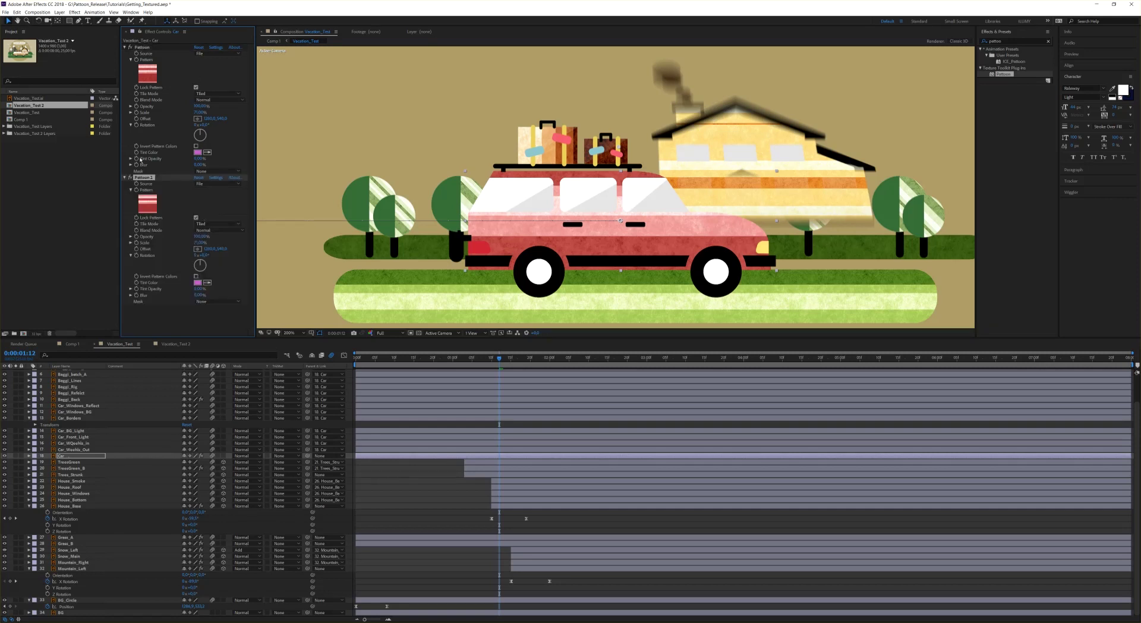
left_click(154, 204)
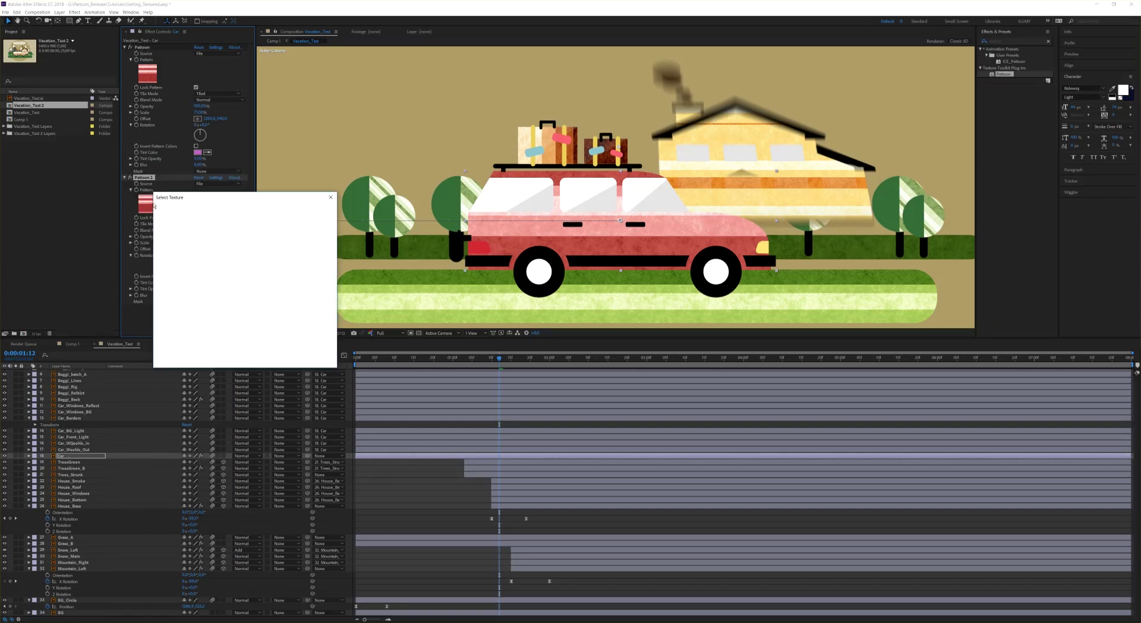
left_click_drag(252, 203, 280, 163)
left_click(270, 174)
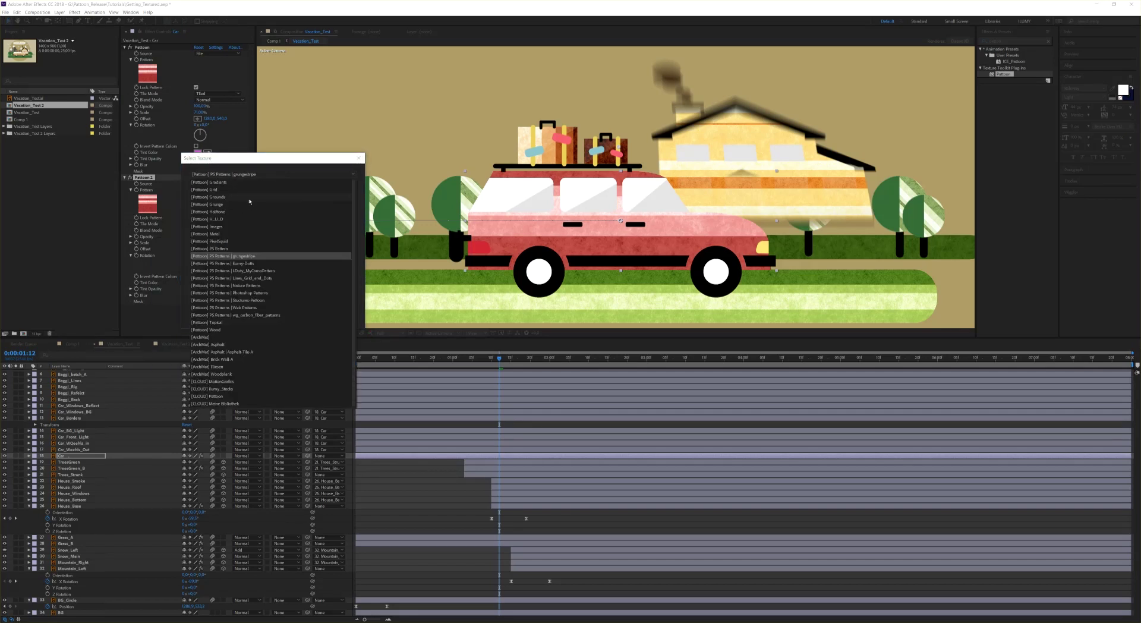
left_click(249, 205)
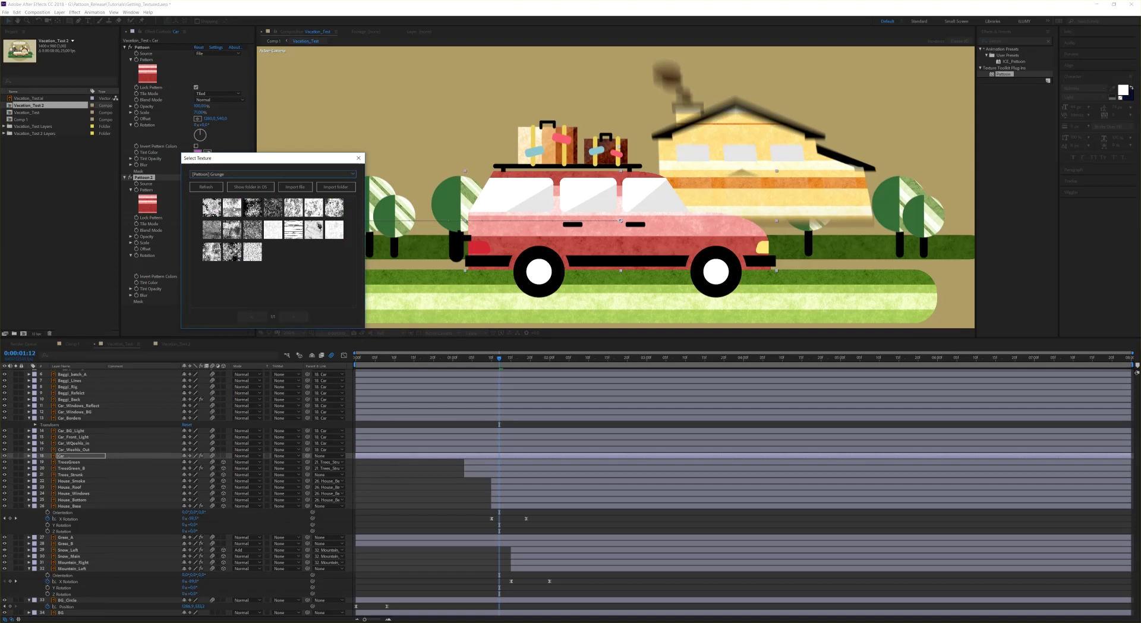
left_click(233, 208)
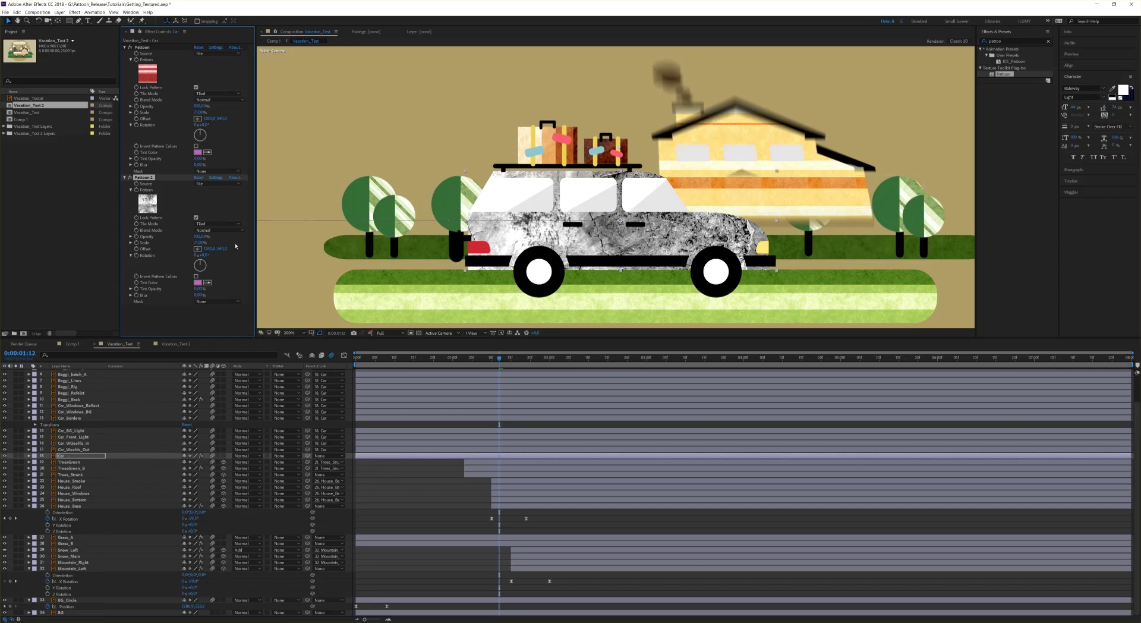
Reduce the second Pattoon effect's pattern scale and set its blend mode to Darken.
left_click_drag(194, 244, 192, 244)
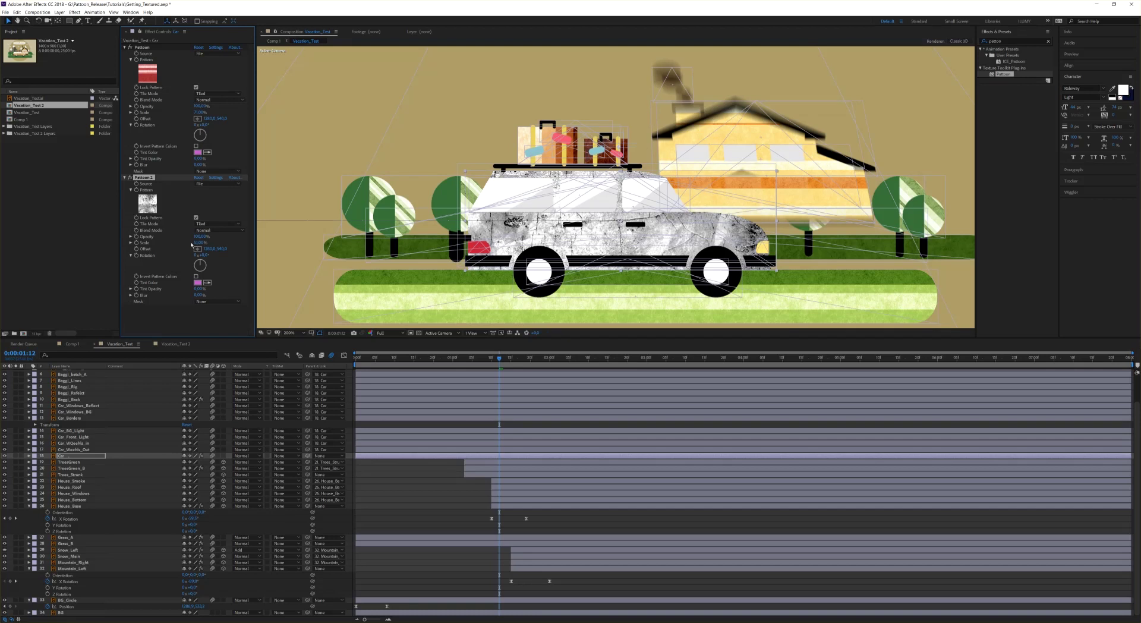
left_click(231, 232)
left_click(239, 281)
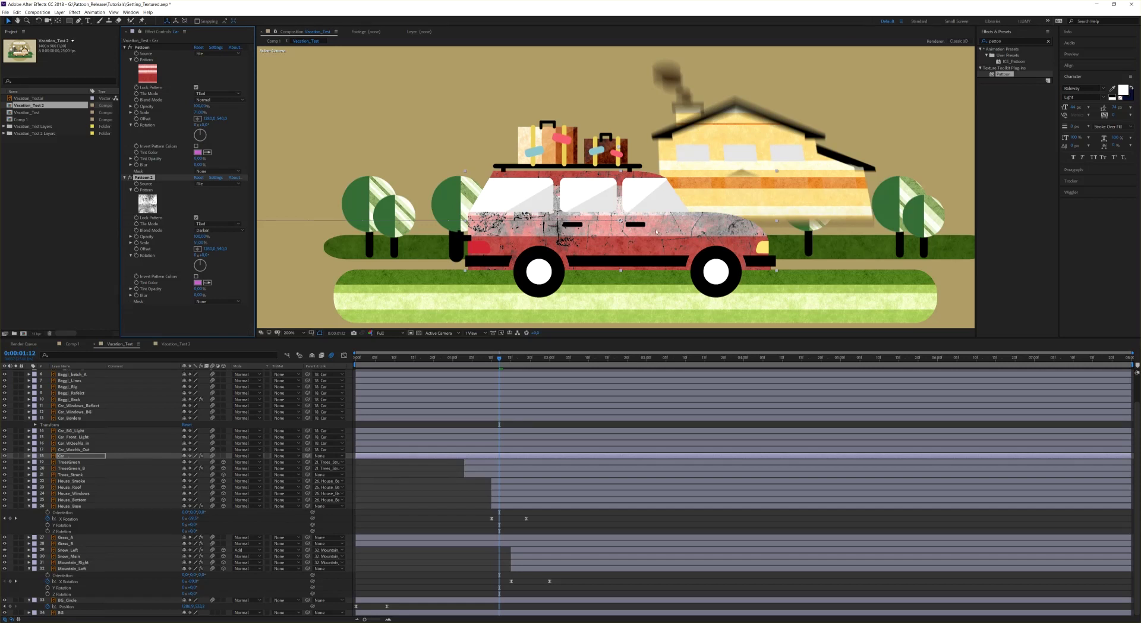
Replace the car's grunge overlay with the last texture in the Grunge collection's first row, and lower its scale and opacity.
left_click(144, 202)
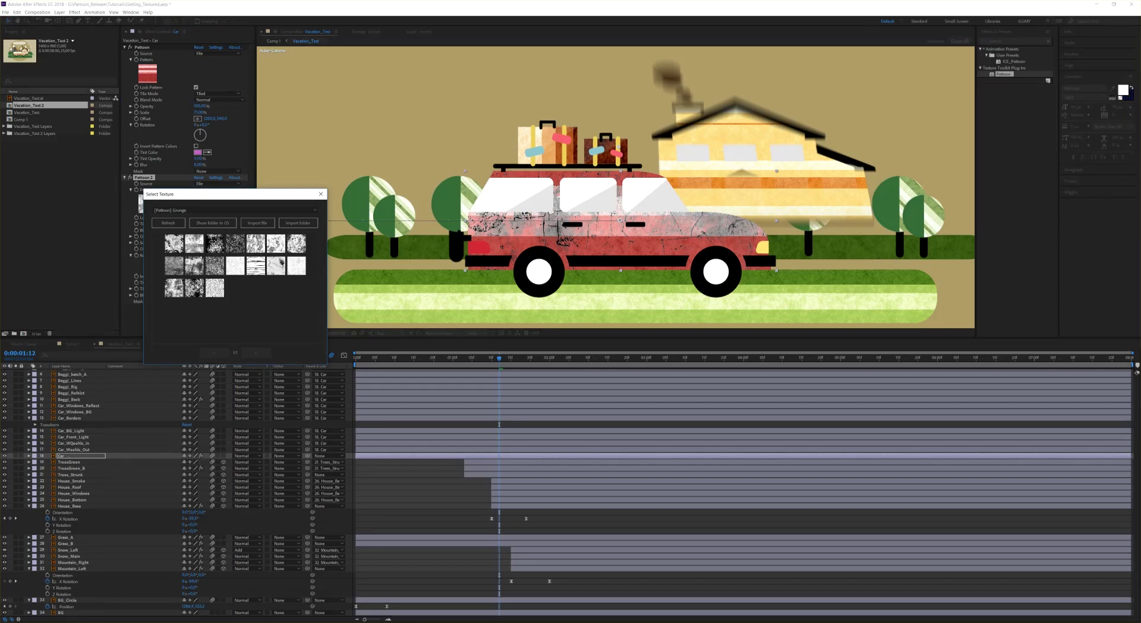
left_click(294, 246)
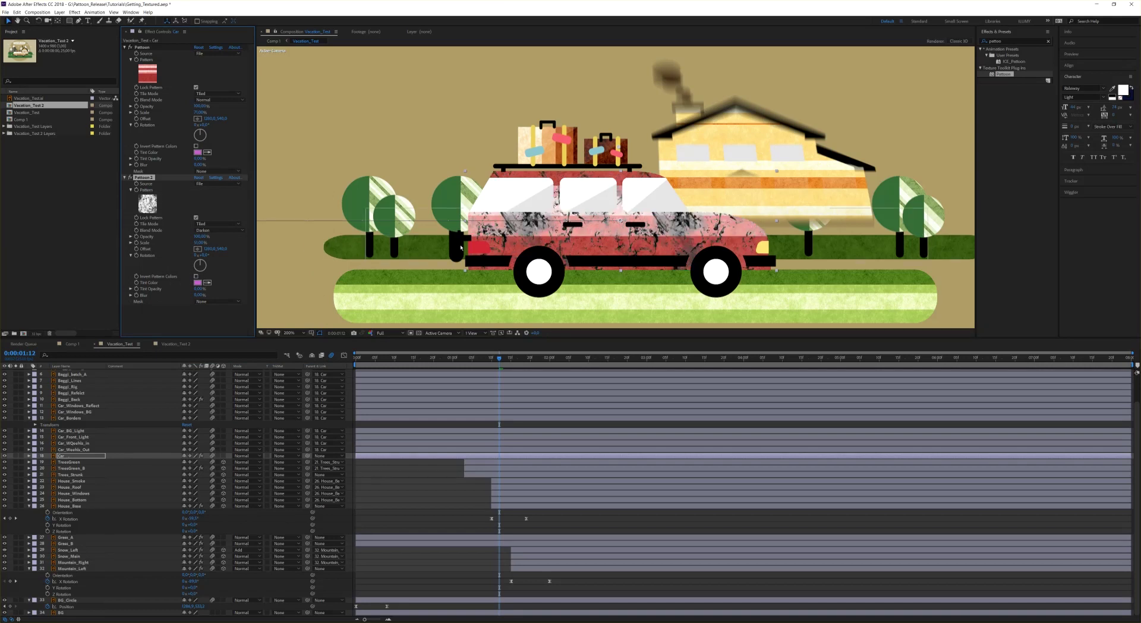
left_click_drag(200, 247, 192, 246)
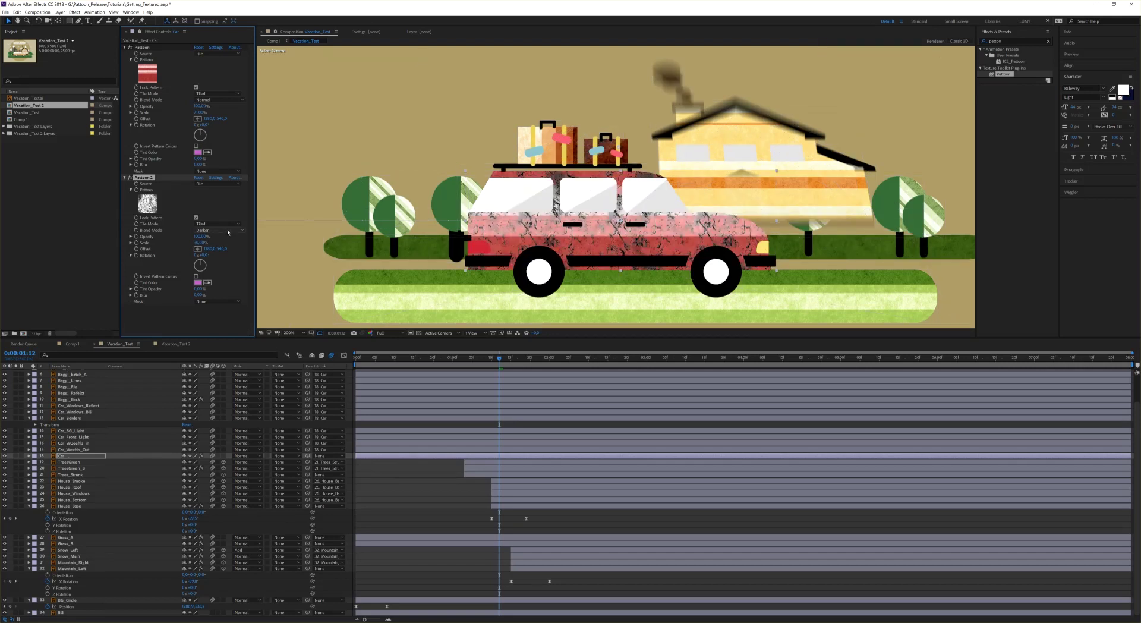
left_click_drag(189, 239, 183, 240)
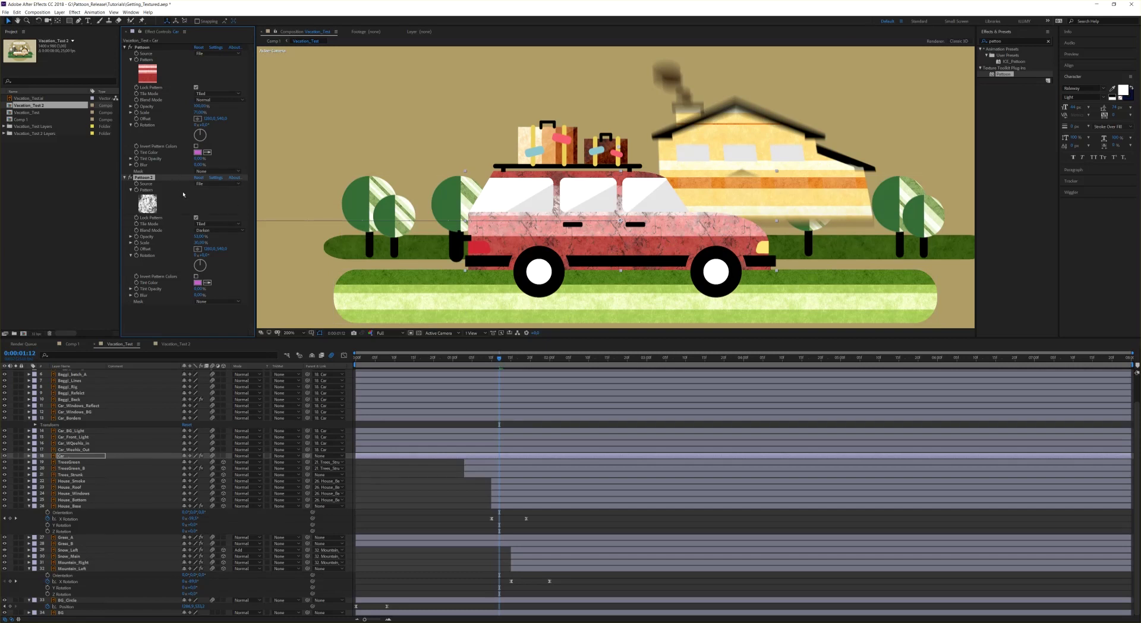
left_click_drag(502, 360, 424, 363)
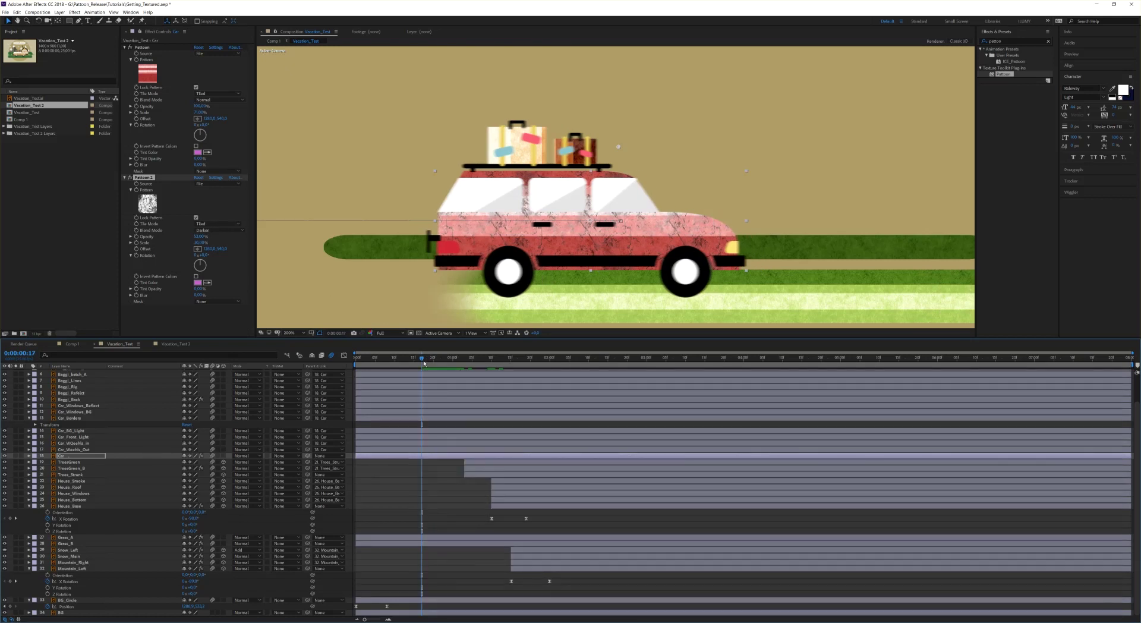
Review the car's locked textures at whole-scene scale through the animation up to 0:00:02:00.
left_click_drag(434, 363, 455, 363)
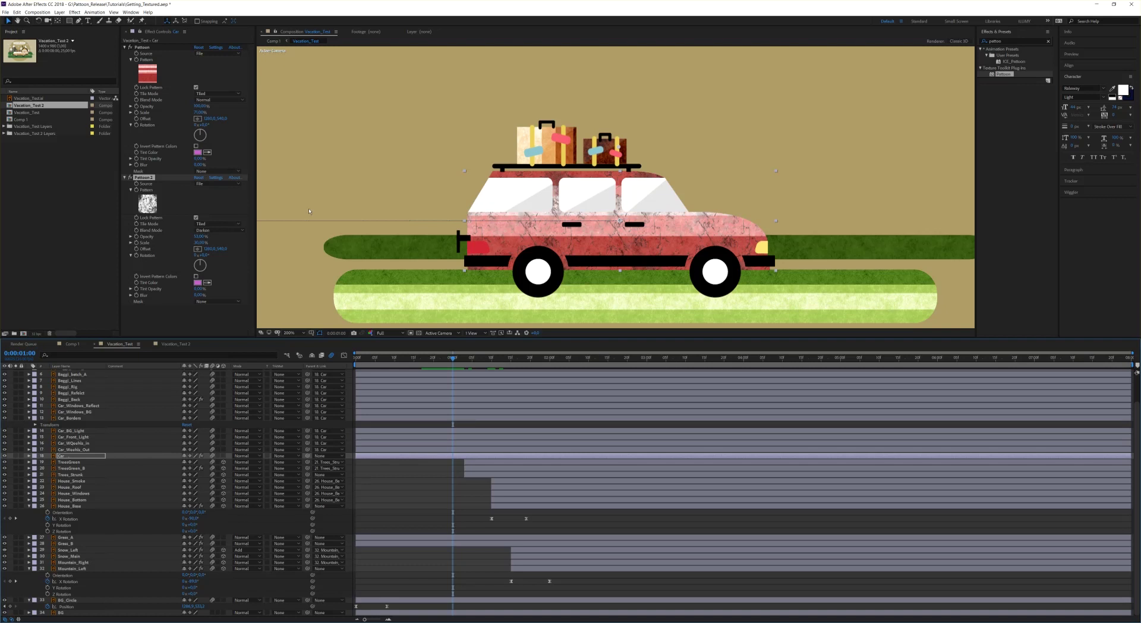
key("comma")
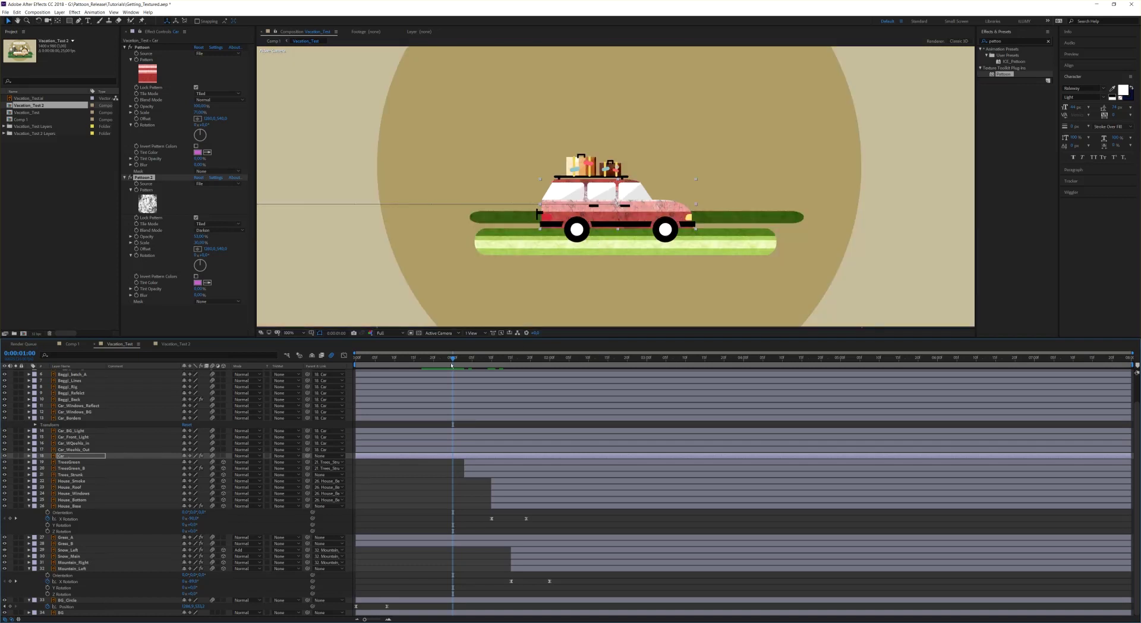
left_click_drag(465, 359, 548, 363)
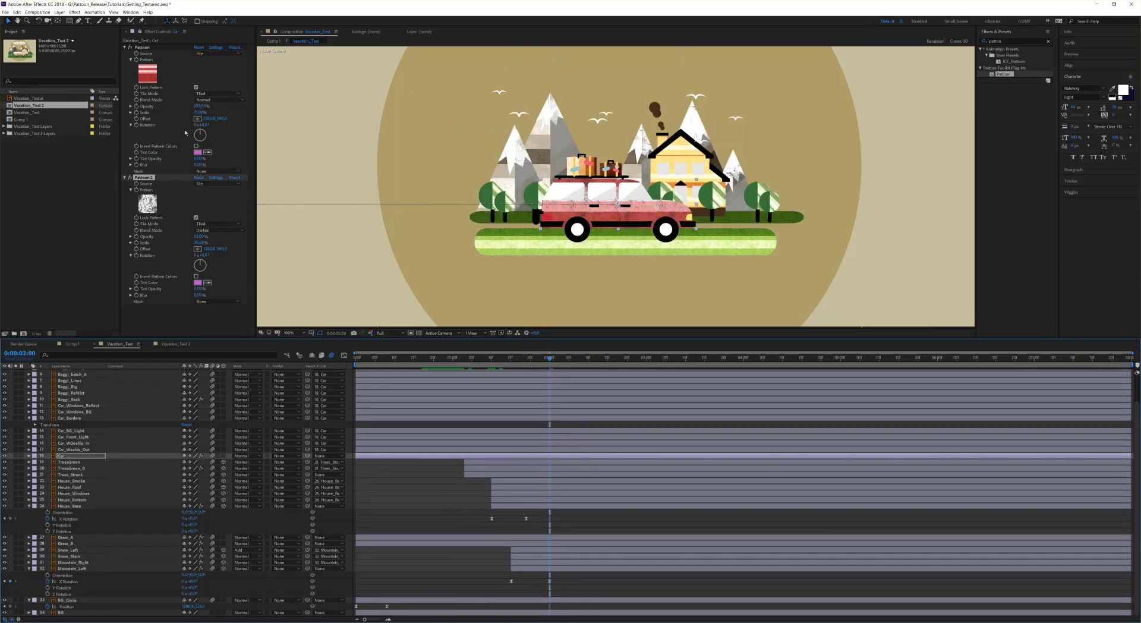
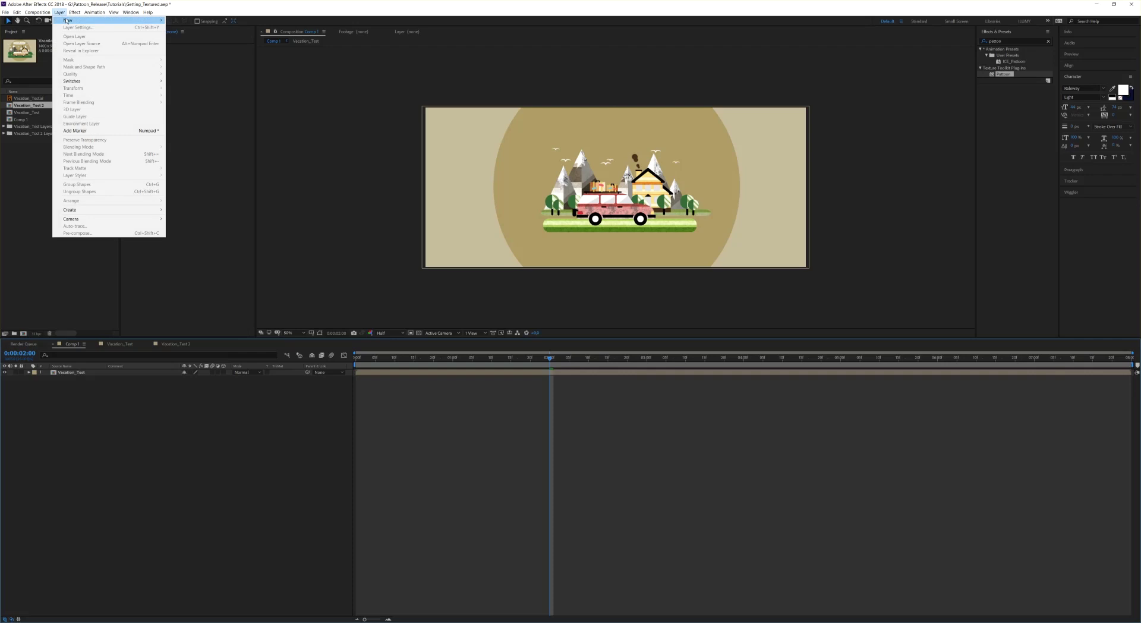
Create a black solid (000000) above the Vacation_Text layer in Comp 1.
left_click(182, 28)
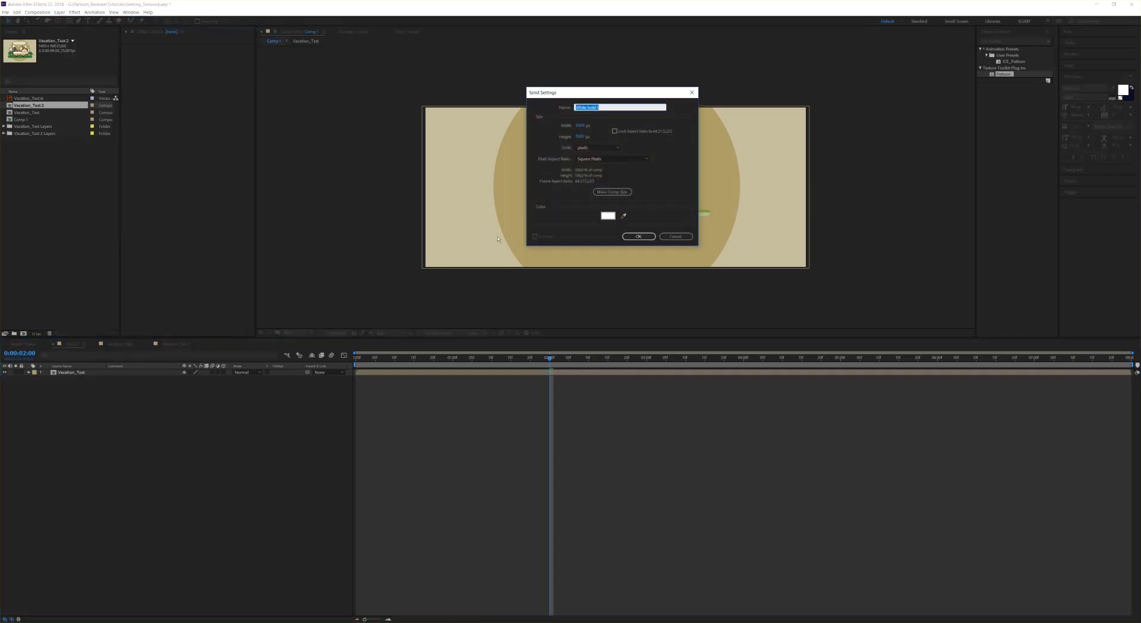
left_click(610, 216)
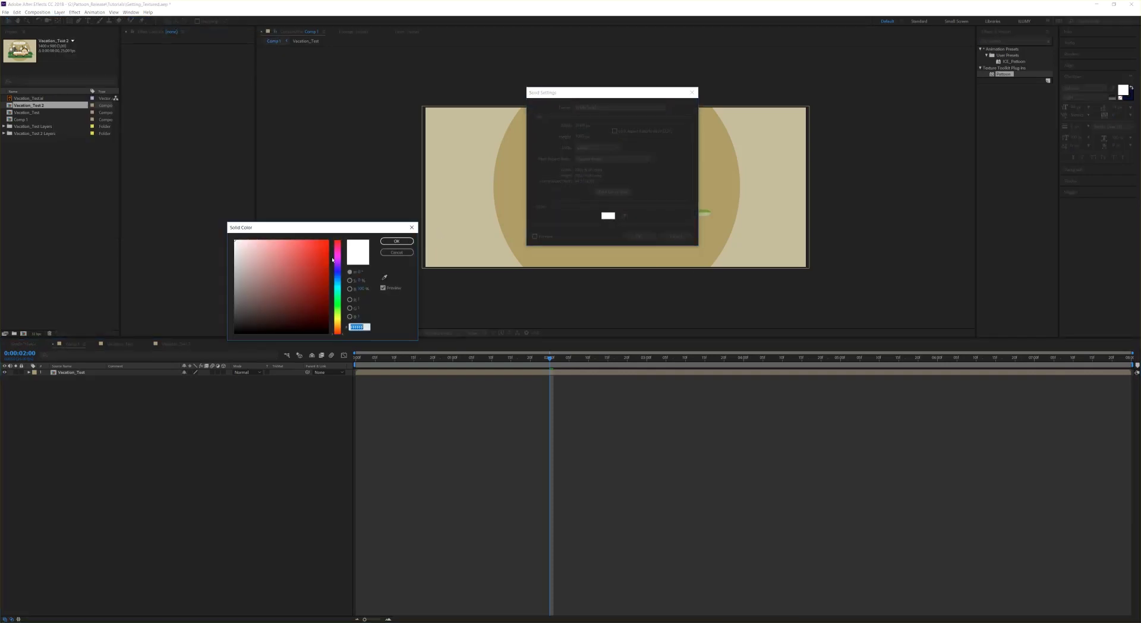
type("000000")
left_click(406, 242)
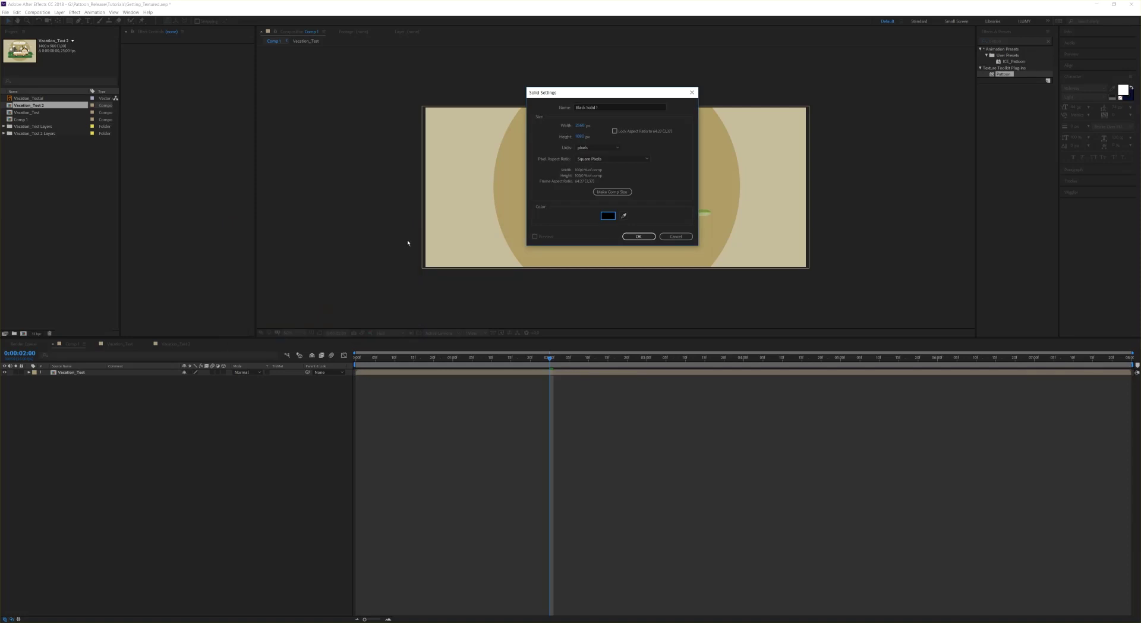
left_click(638, 236)
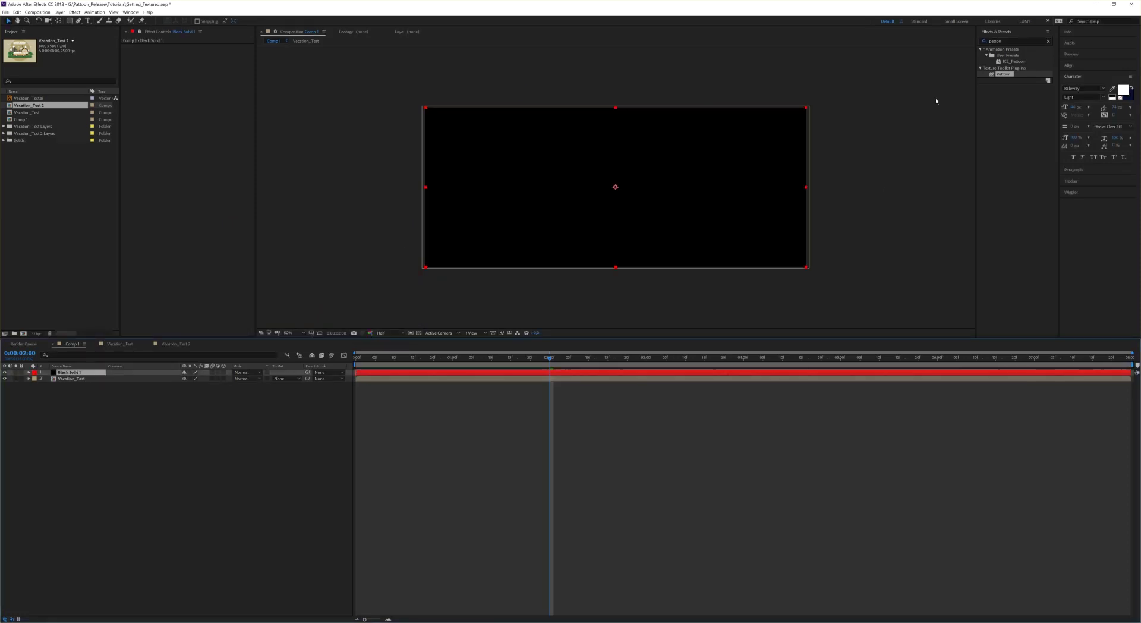
Apply the Pattoon effect to the black solid and choose the first teal gradient as its pattern.
left_click_drag(999, 76, 618, 190)
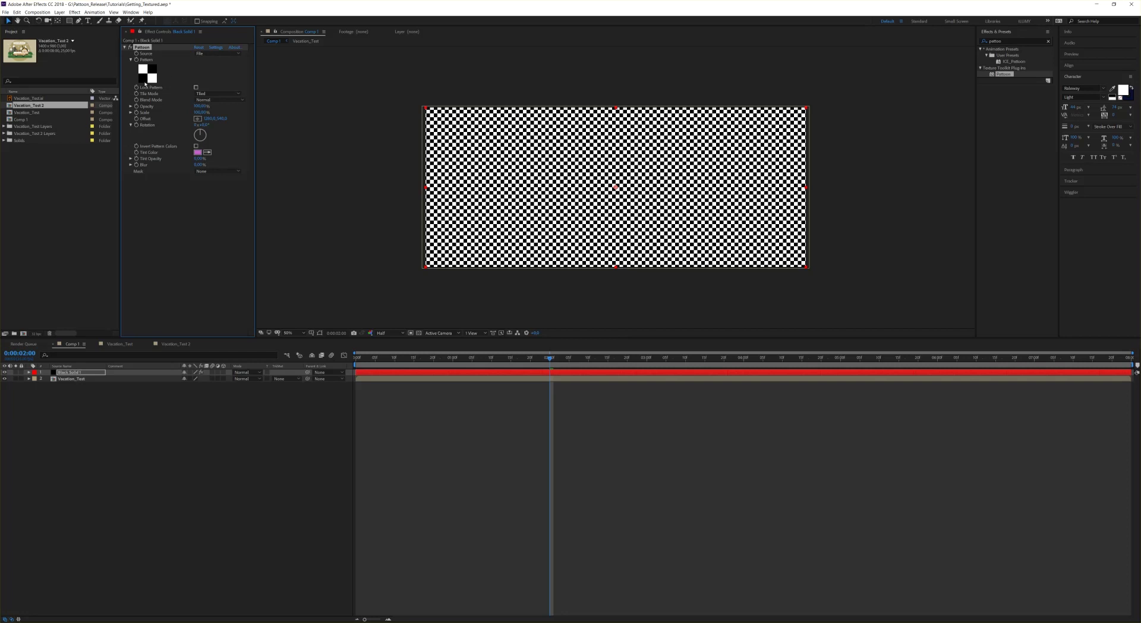
left_click(144, 76)
left_click(216, 117)
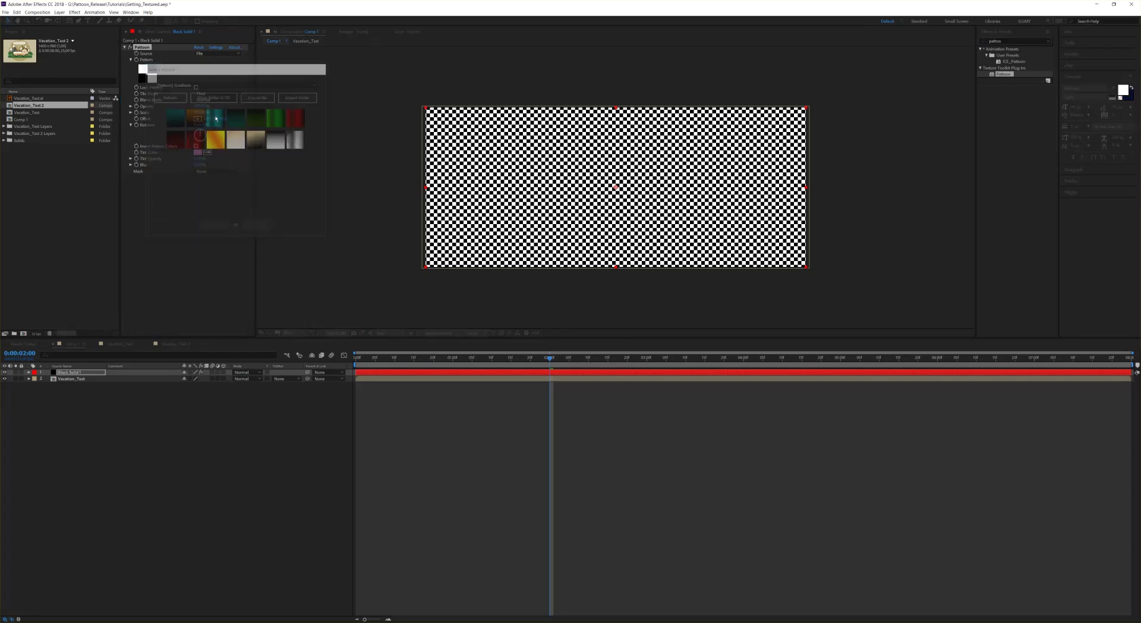
left_click(177, 114)
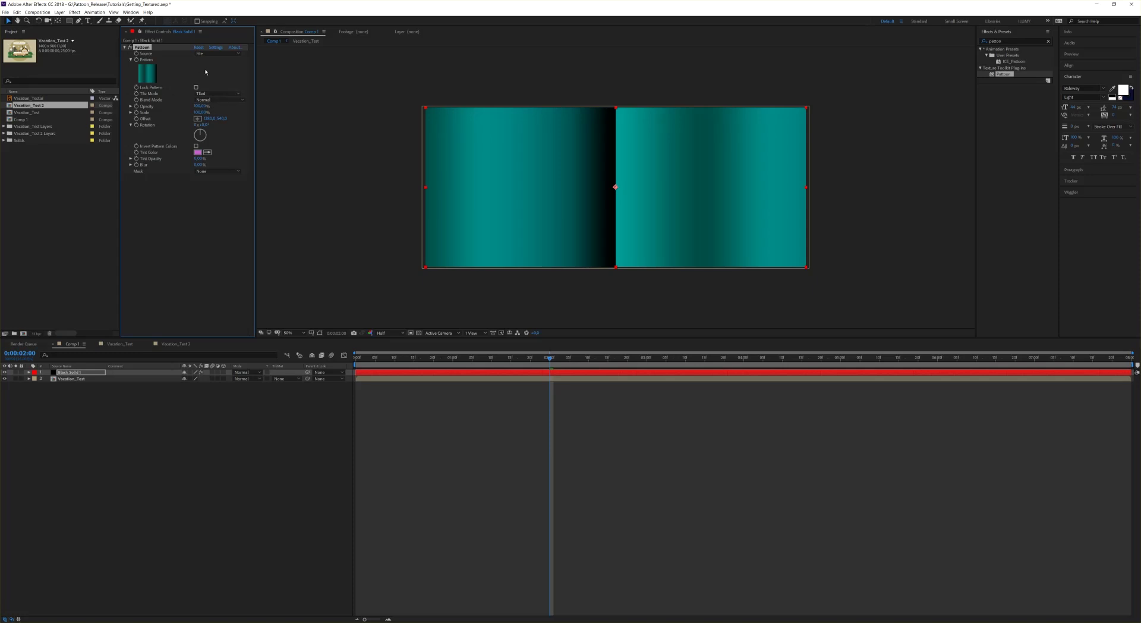
Switch the solid's Pattoon source to Layer and use Vacation_Text as the pattern layer.
left_click(215, 53)
left_click(217, 63)
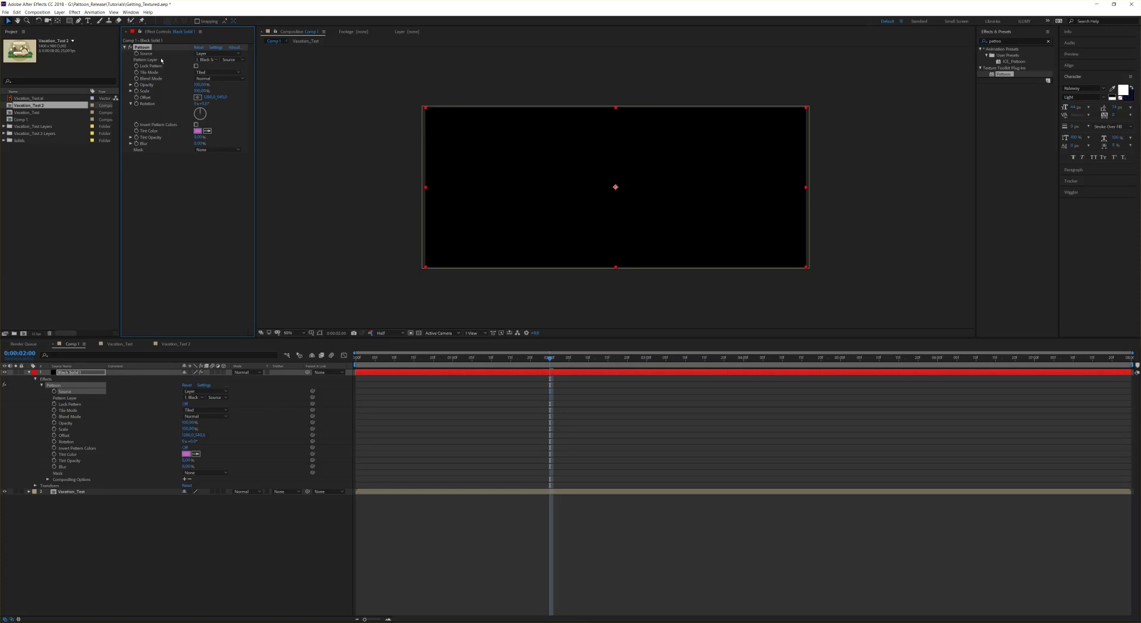
left_click(213, 60)
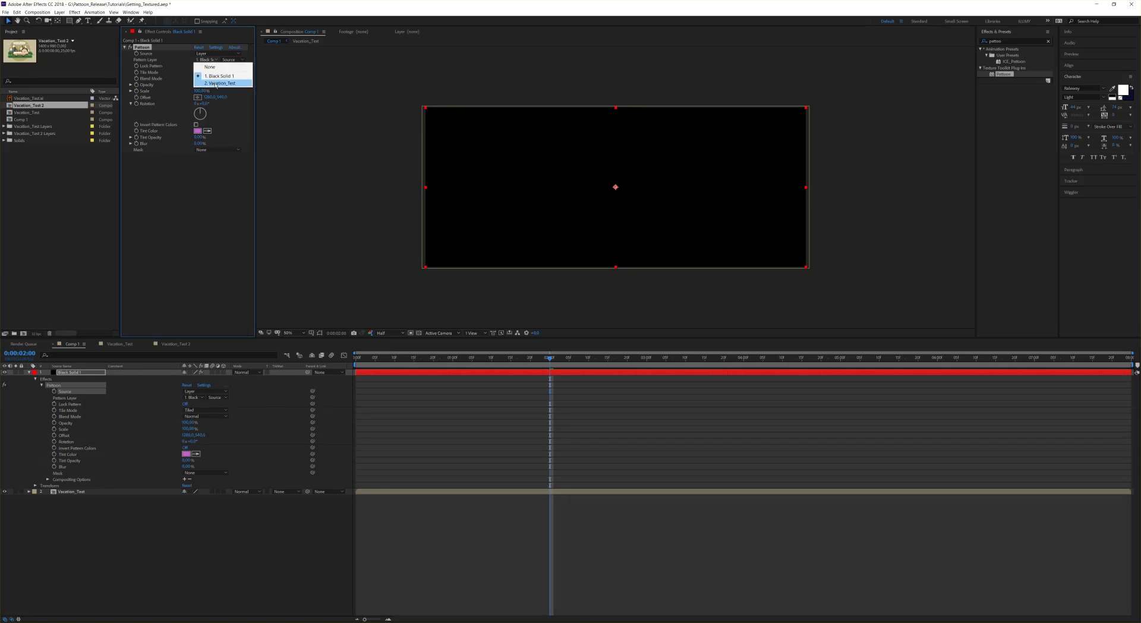
left_click(217, 83)
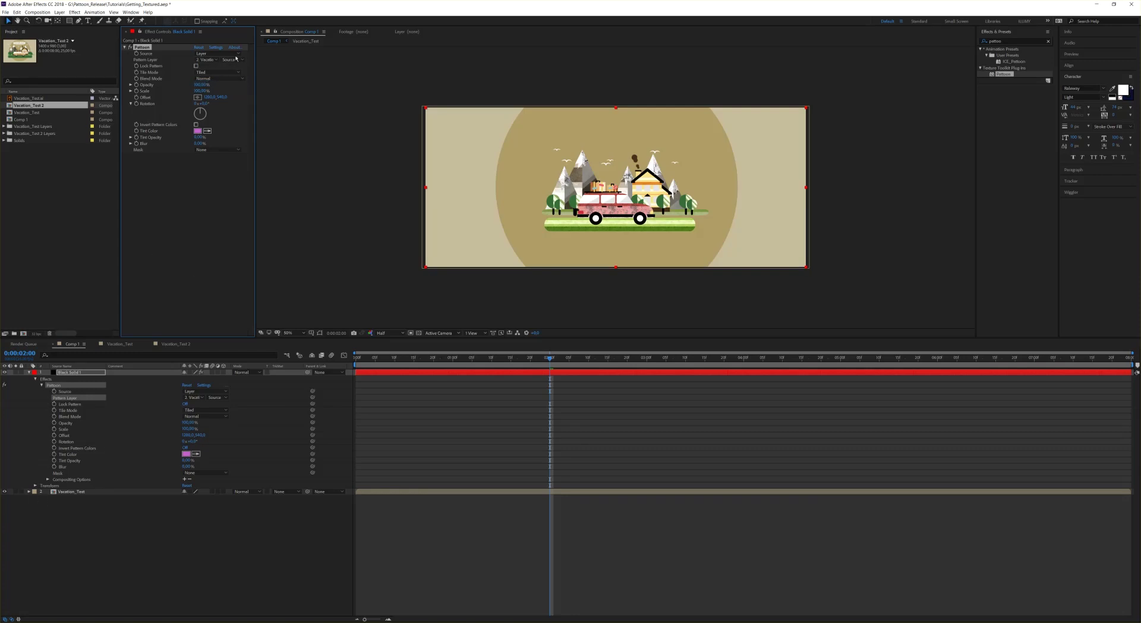
left_click(233, 59)
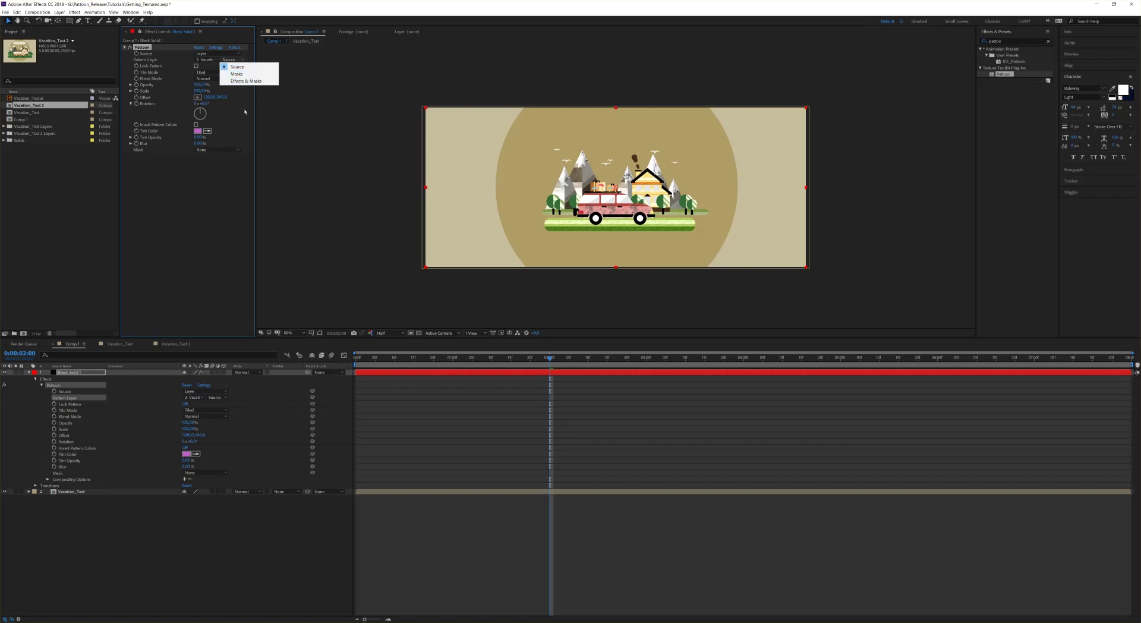
left_click(204, 234)
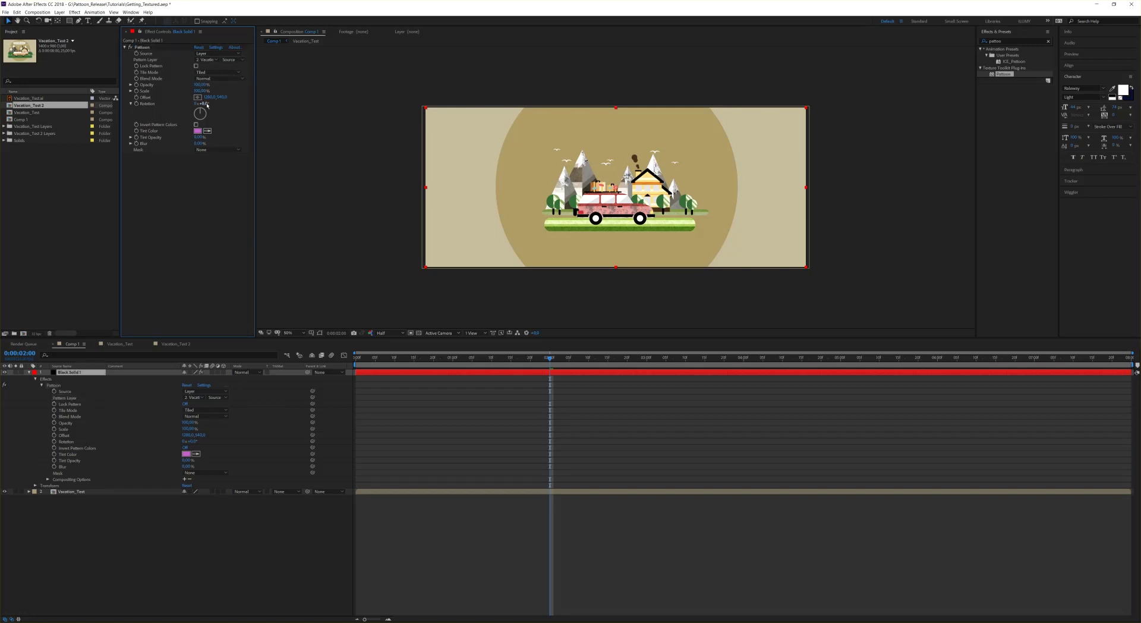
Reduce the solid's pattern scale until the scene tiles three by three, and preview the tiles at 0:00:01:03.
mouse_move(202, 91)
left_mouse_down()
mouse_move(179, 94)
mouse_move(200, 92)
left_mouse_up()
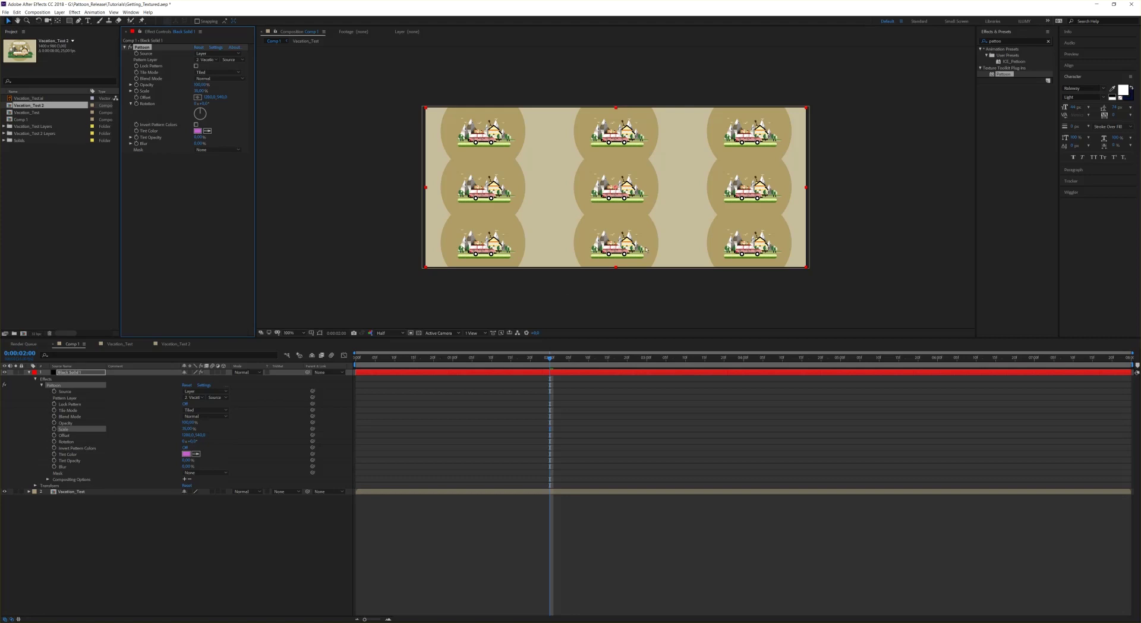
key("slash")
left_click_drag(549, 359, 465, 370)
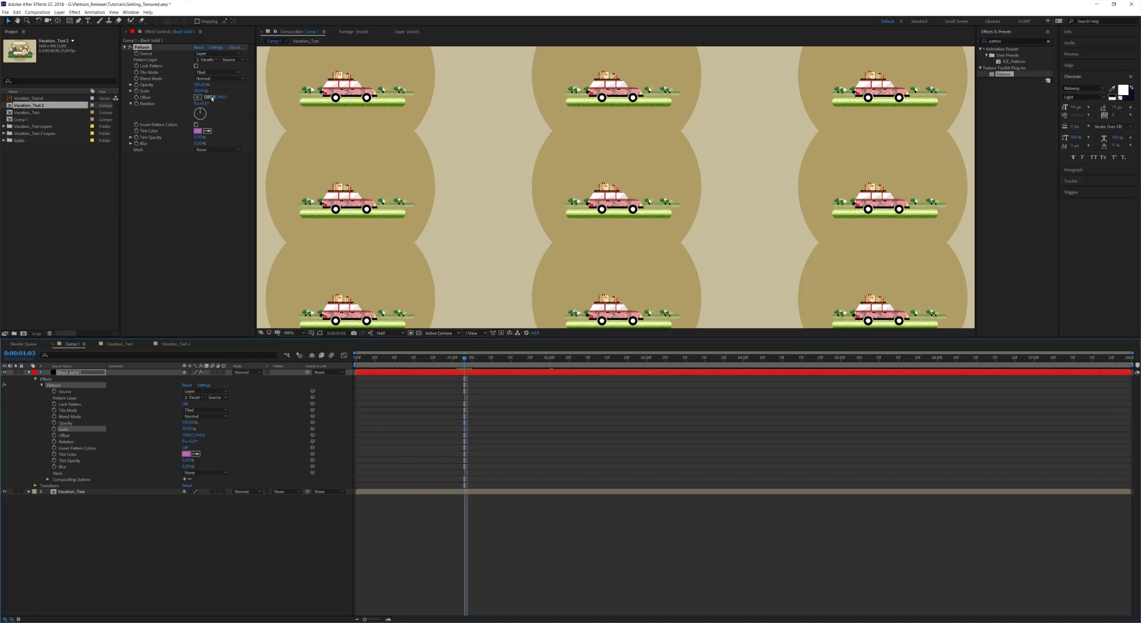
Try rotating the tiled scene pattern slightly on the black solid, and return its rotation to 0°.
mouse_move(202, 104)
left_mouse_down()
mouse_move(221, 105)
mouse_move(206, 107)
left_mouse_up()
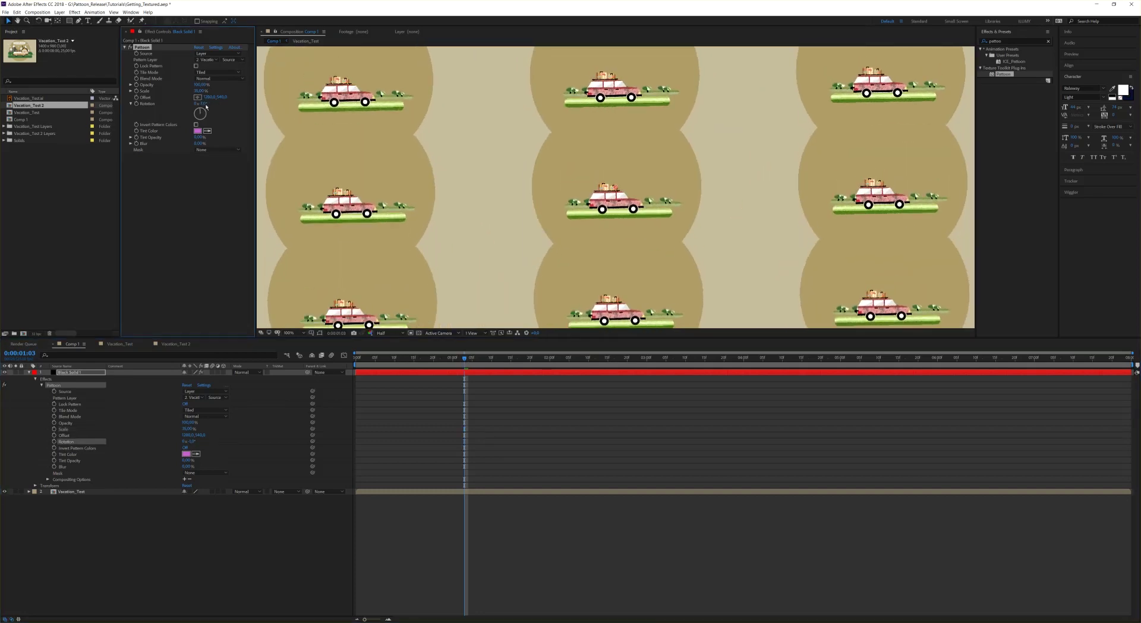
left_click(203, 104)
type("-10")
key("Return")
left_click_drag(203, 103, 205, 103)
scroll(420, 141, "down", 2)
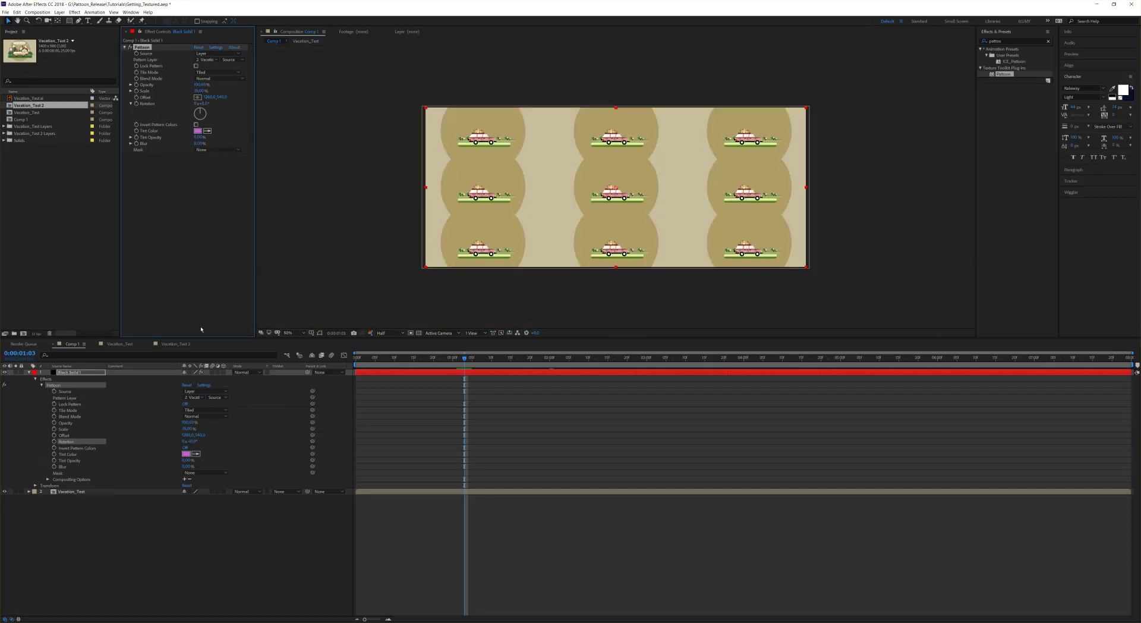
Collapse the black solid's properties and hide both the solid and the Vacation_Text layer.
left_click(31, 373)
left_click(79, 372)
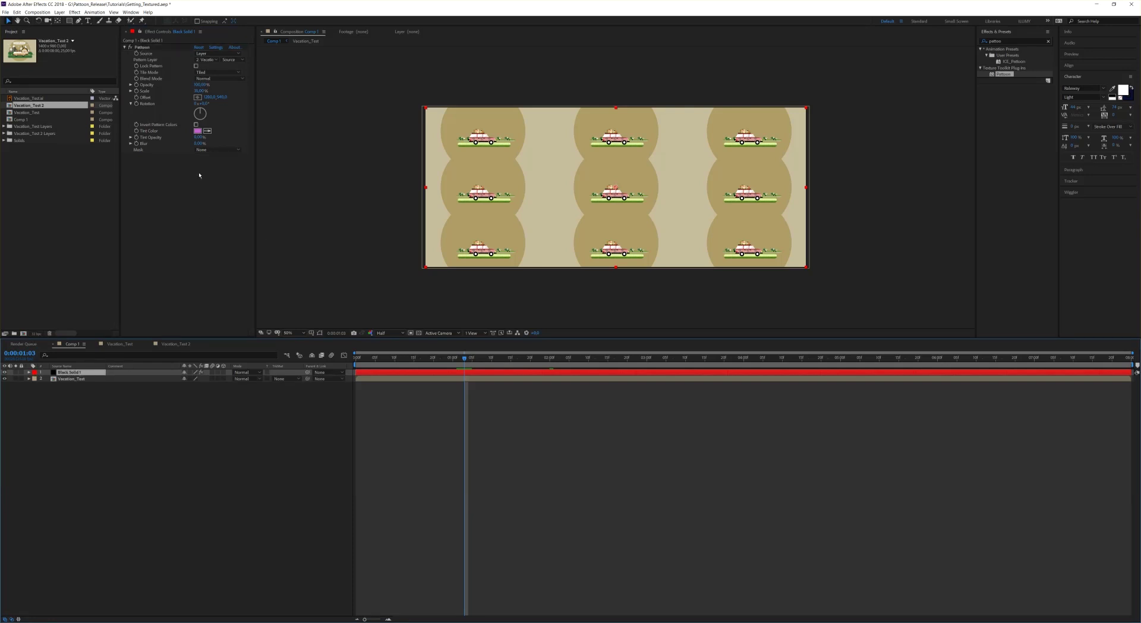
left_click(4, 373)
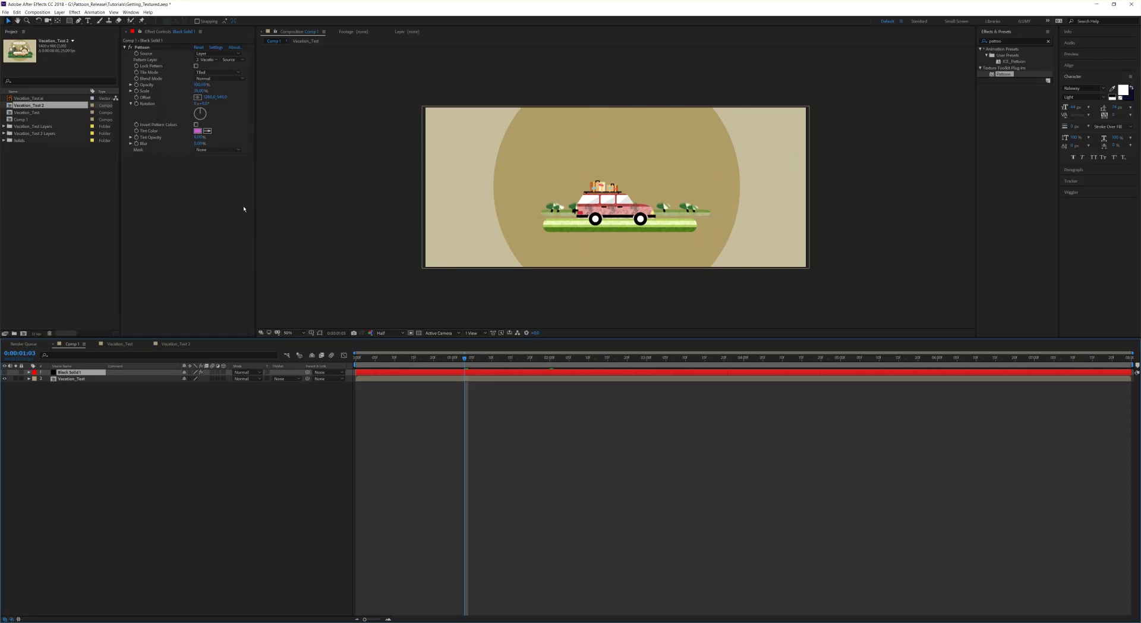
left_click(4, 379)
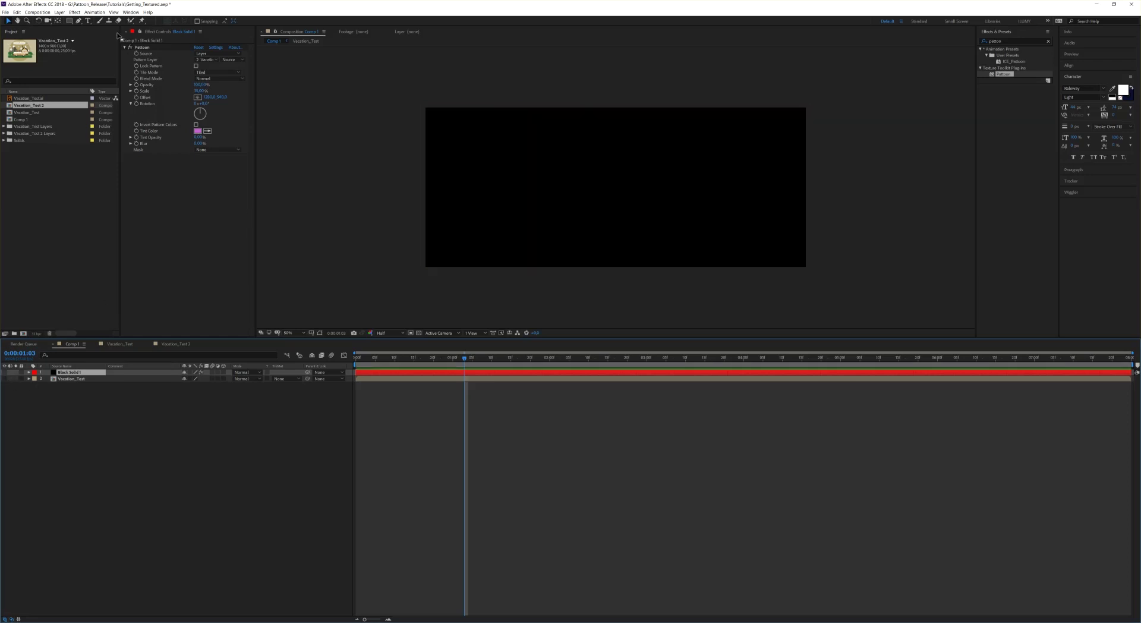
Add a text layer reading "PATTOON" in Comp 1.
left_click(88, 20)
left_click(545, 183)
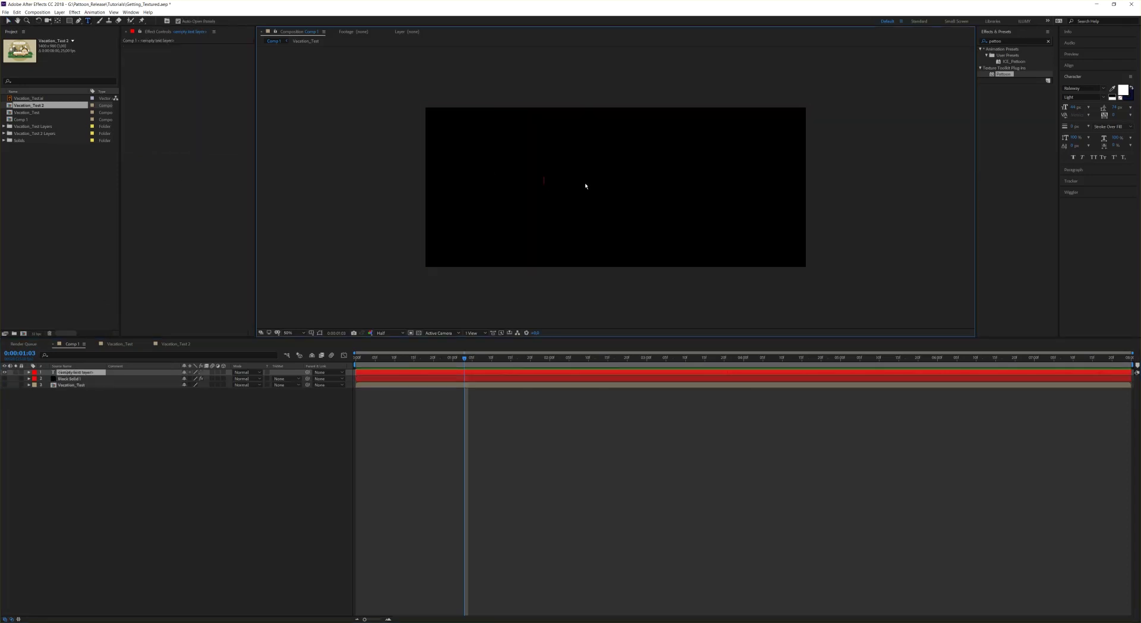
type("PATTOON")
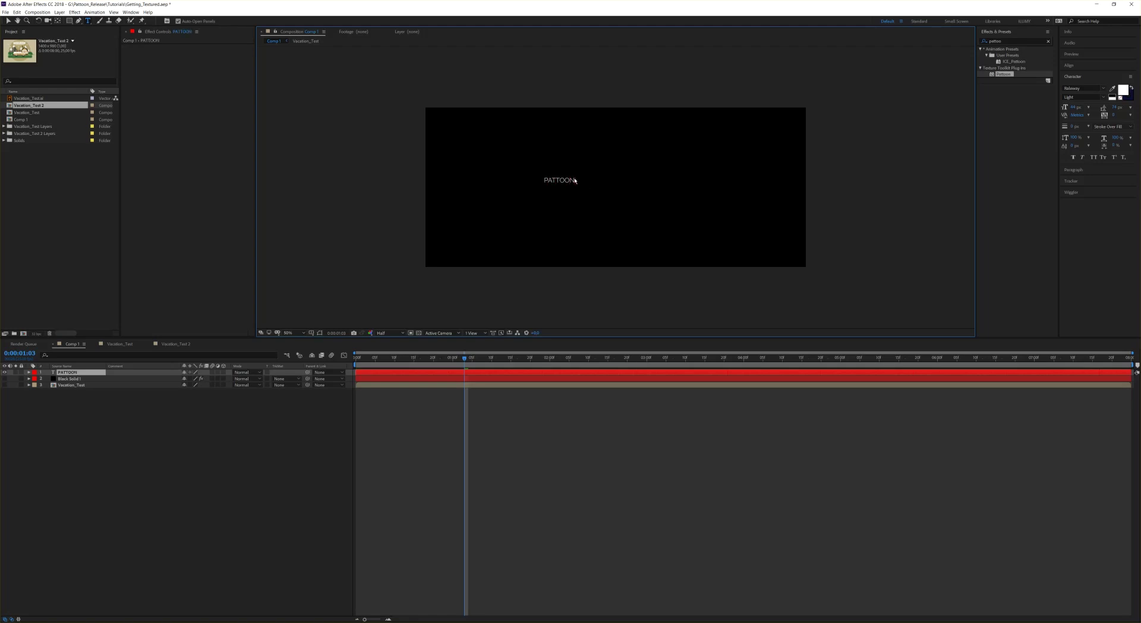
left_click(9, 21)
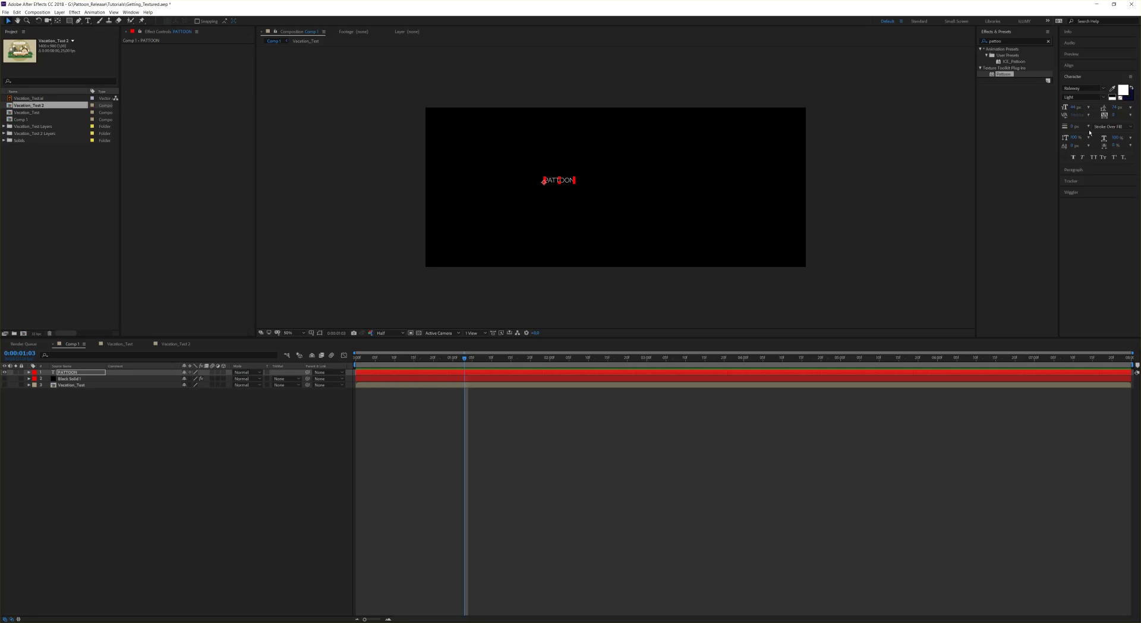
Make the PATTOON text bold, enlarge it to about half the frame width and move it near the frame's center.
left_click(1082, 97)
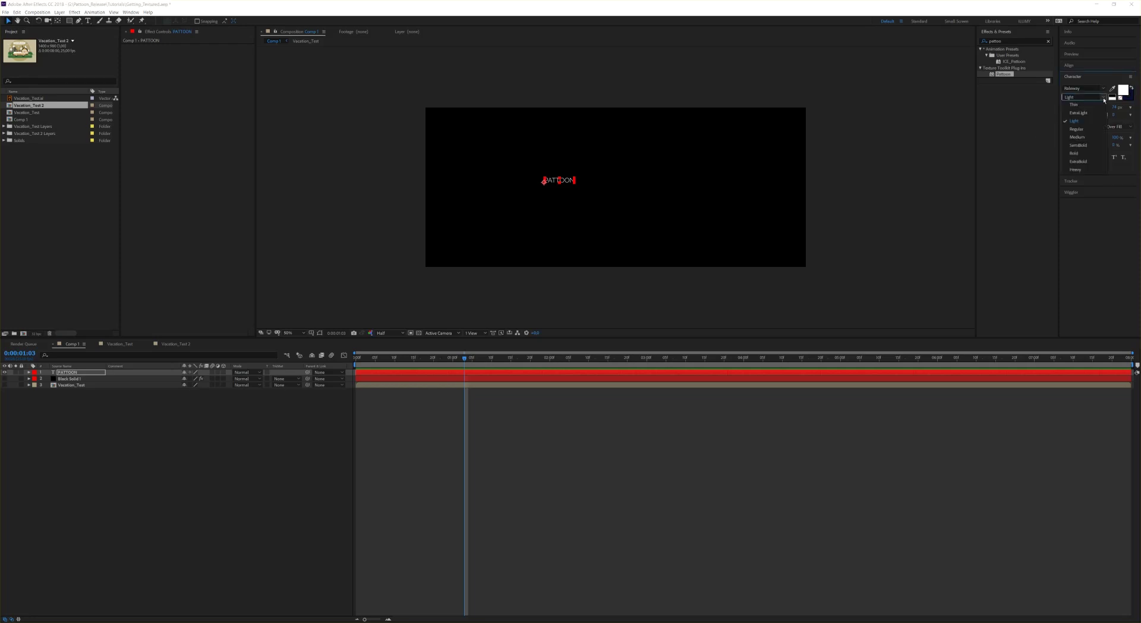
left_click(1076, 153)
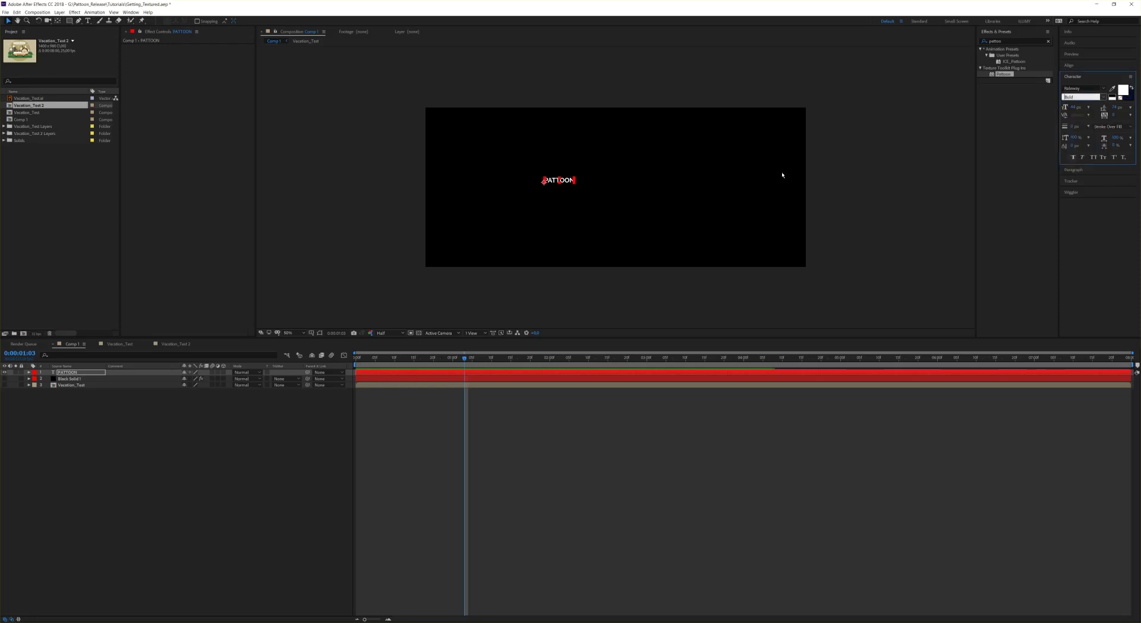
left_click_drag(578, 178, 741, 120)
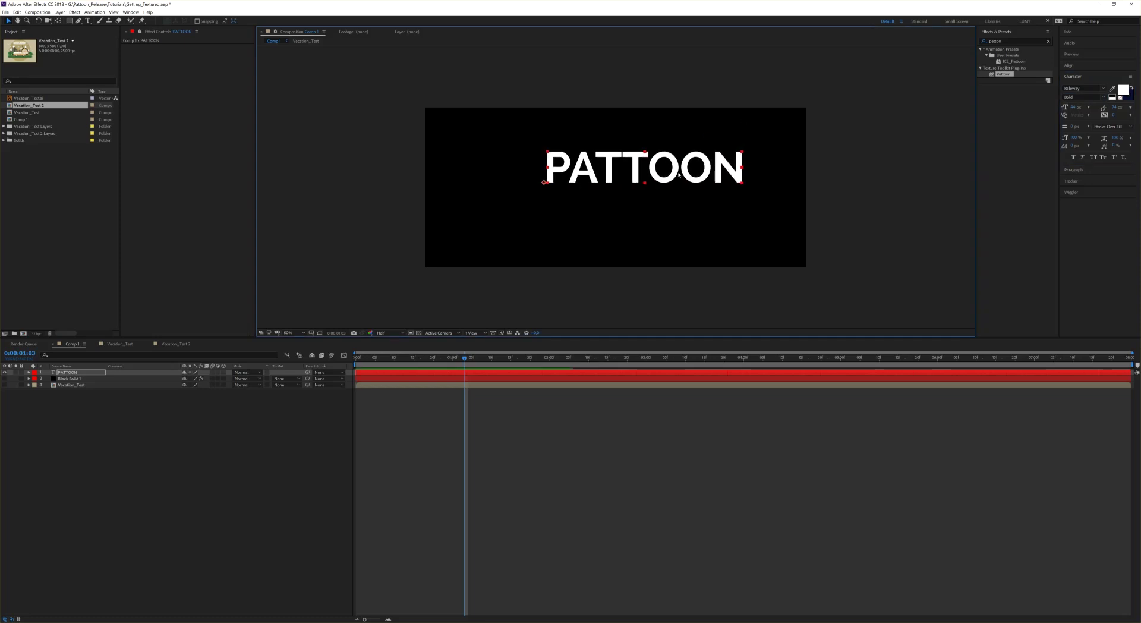
left_click_drag(674, 177, 639, 191)
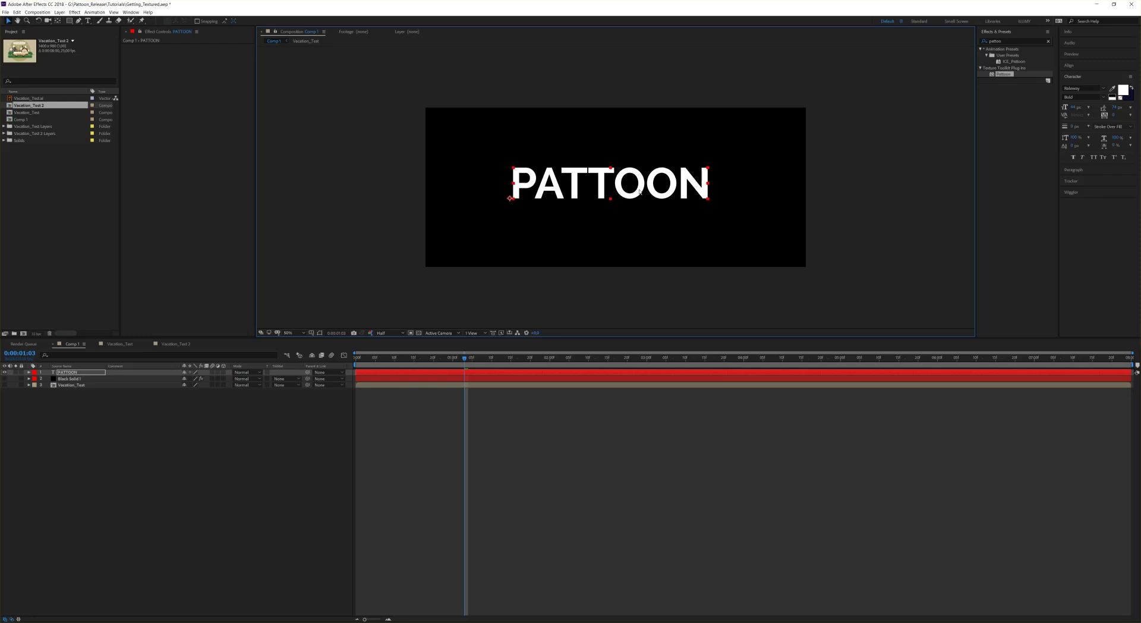
Apply Pattoon to the text layer with its source set to Layer and Vacation_Text as the pattern layer.
left_click_drag(998, 74, 680, 208)
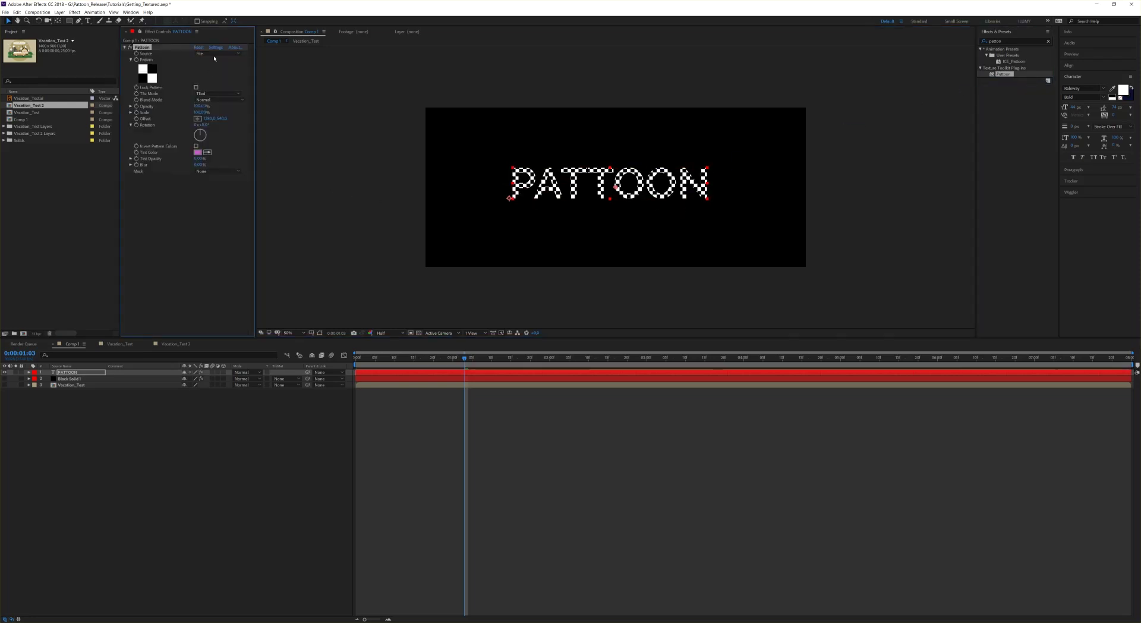
left_click(216, 55)
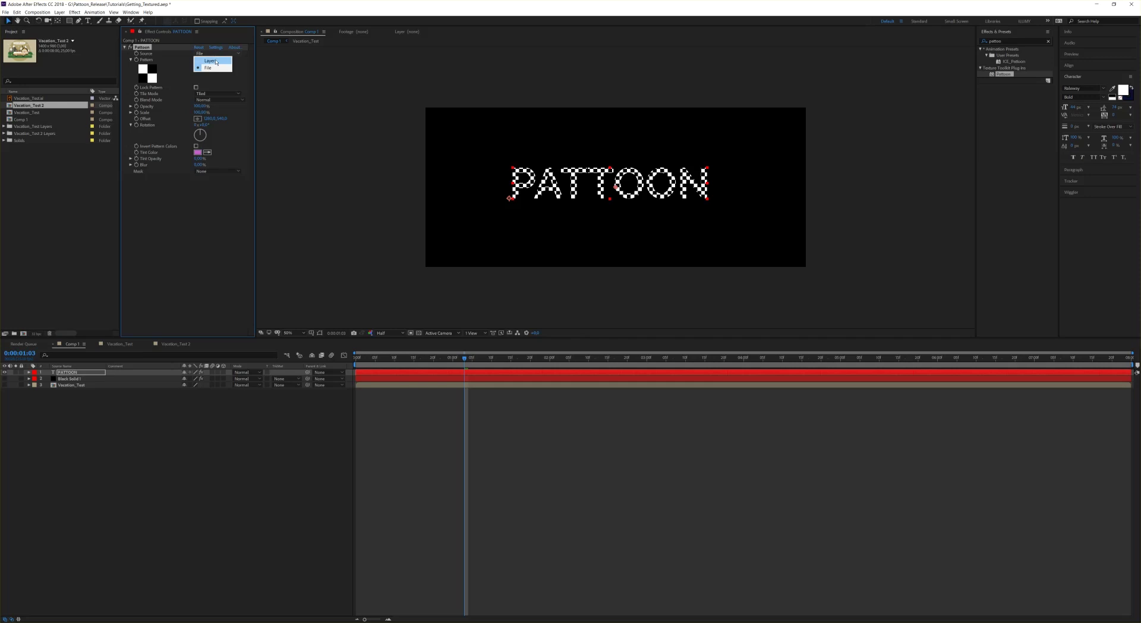
left_click(215, 60)
left_click(216, 61)
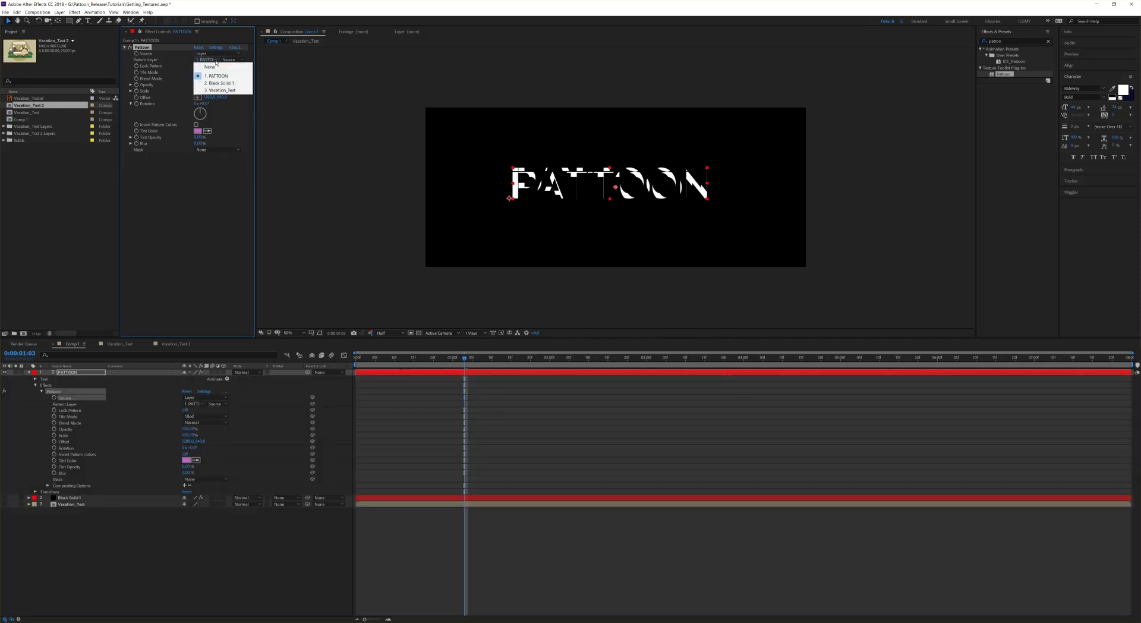
left_click(229, 92)
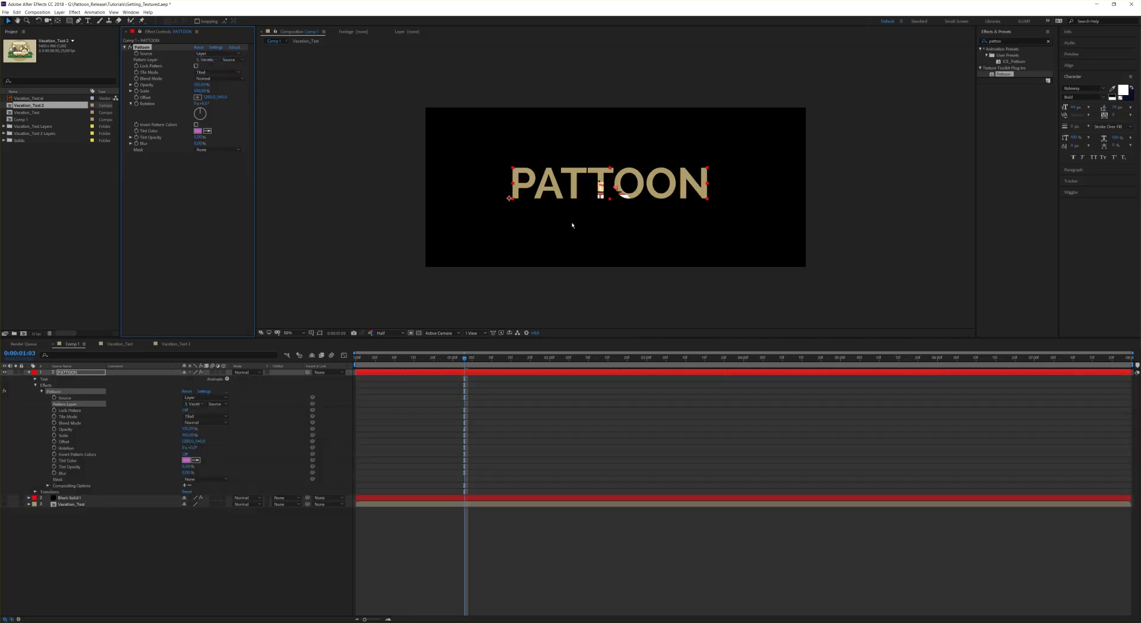
Move the text's pattern offset point onto the second T of PATTOON.
key("period")
left_click(198, 97)
left_click(584, 164)
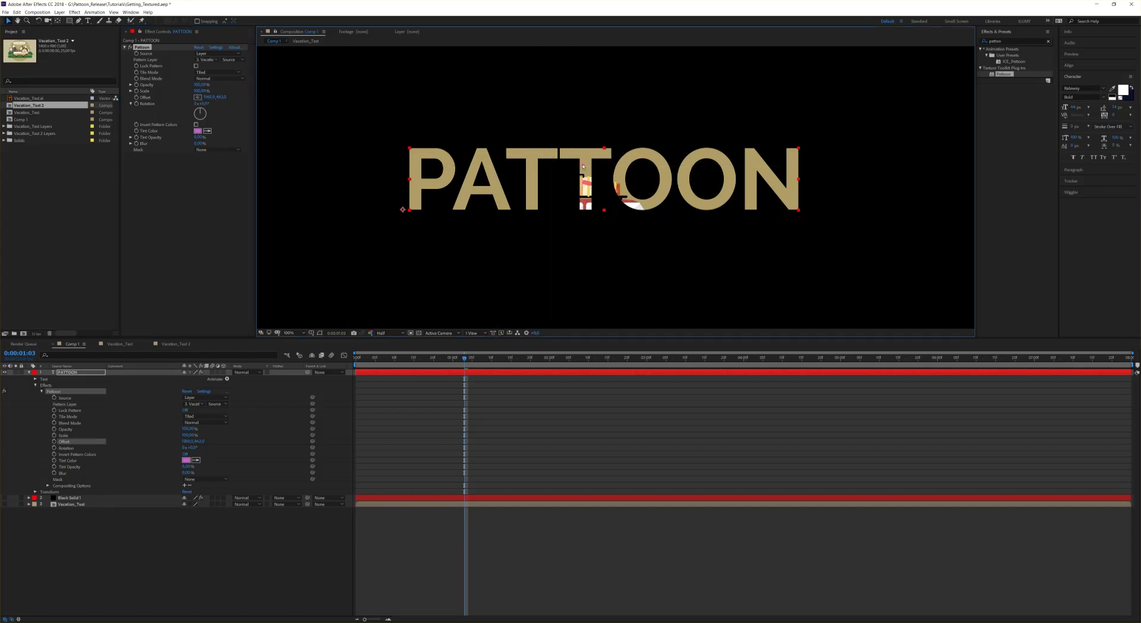
Move the text's pattern offset point just above the two Ts of PATTOON and set the current time to 0:00:00:16.
left_click_drag(586, 159, 563, 136)
left_click(444, 360)
left_click_drag(444, 361, 418, 358)
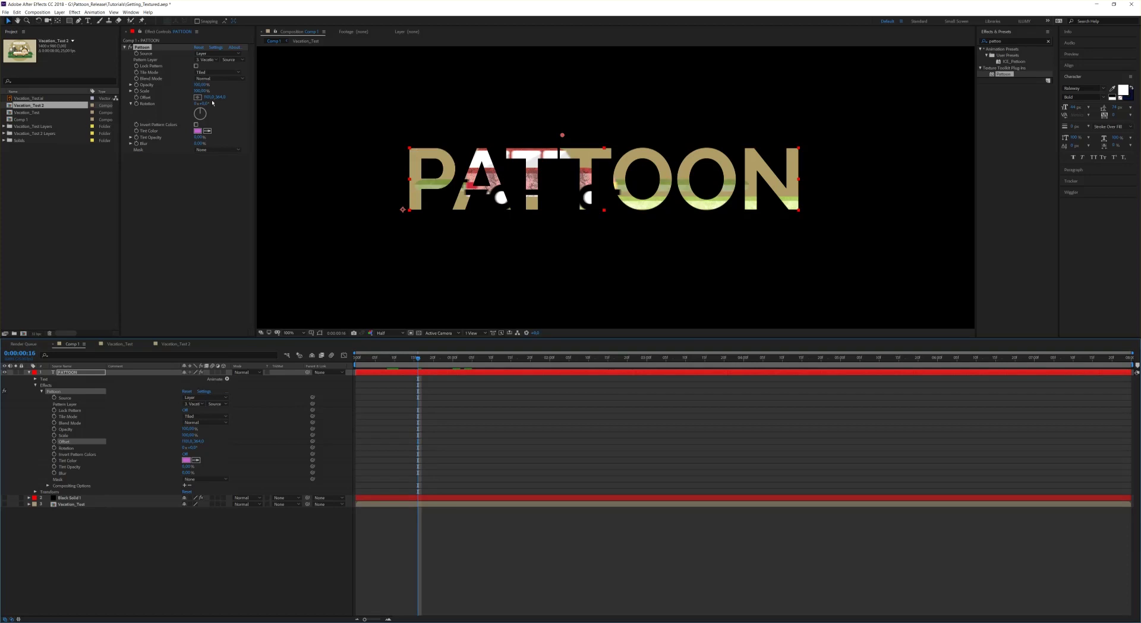
Shrink and rotate the text's pattern, raise its tint opacity, and preview the animated text up to 0:00:01:17.
left_click_drag(202, 92, 220, 106)
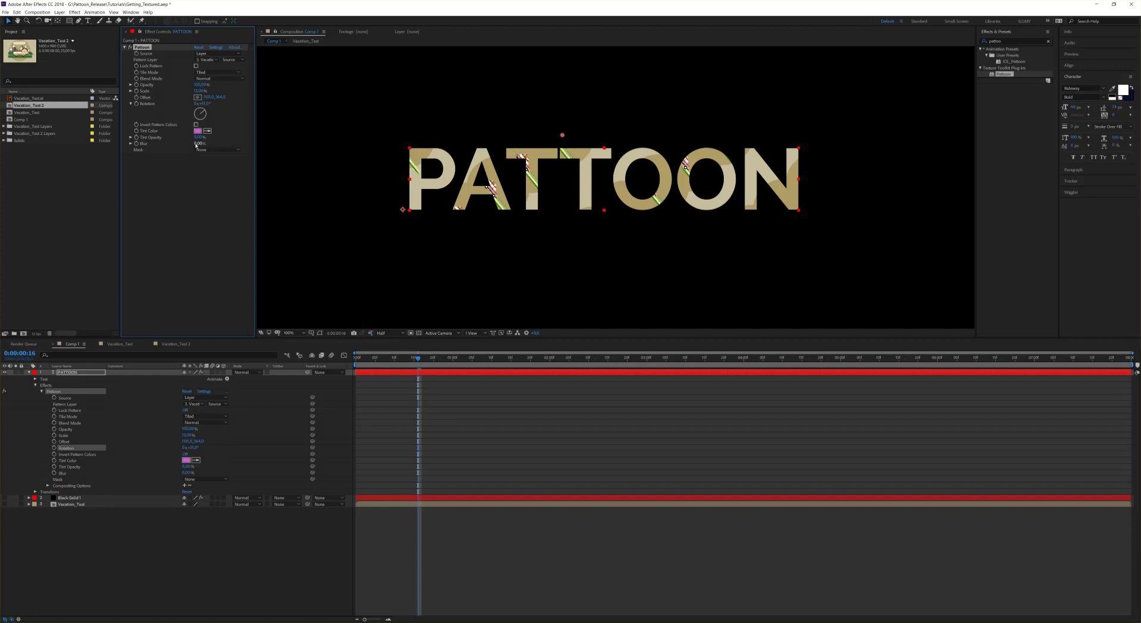
left_click_drag(198, 139, 220, 137)
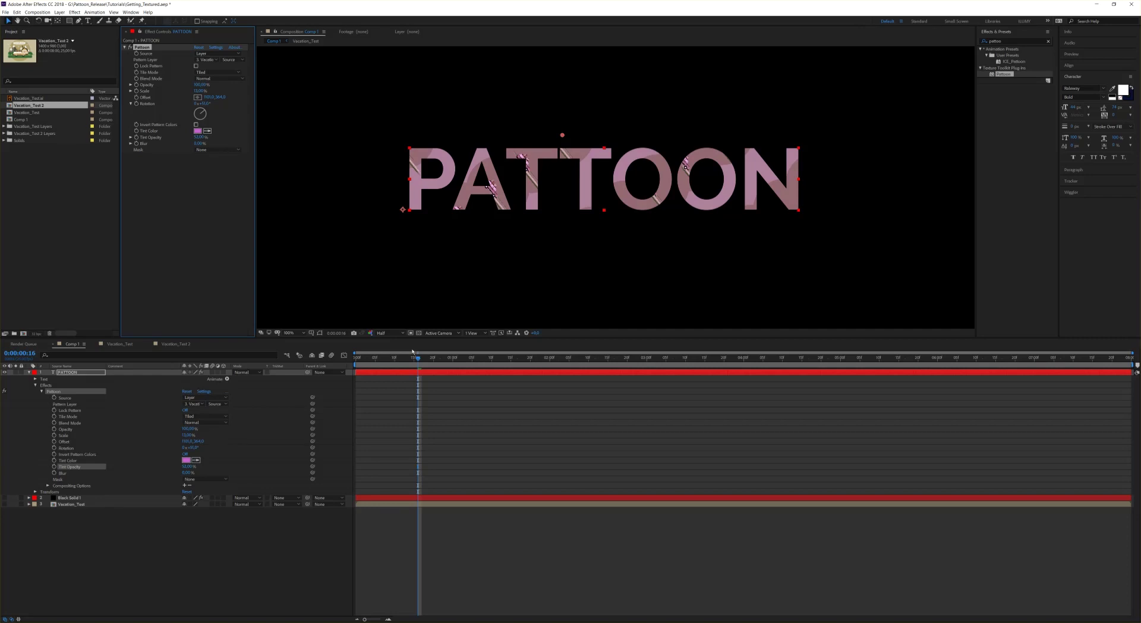
left_click_drag(422, 362, 517, 360)
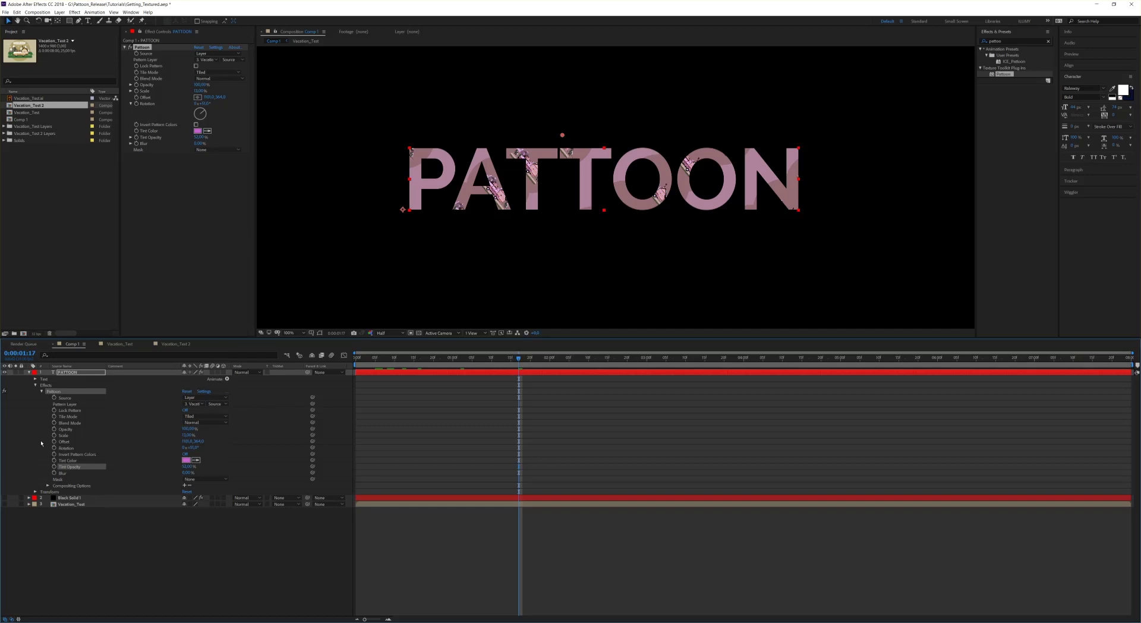
Hide the PATTOON text layer and show and select the Black Solid 1 layer.
left_click(5, 372)
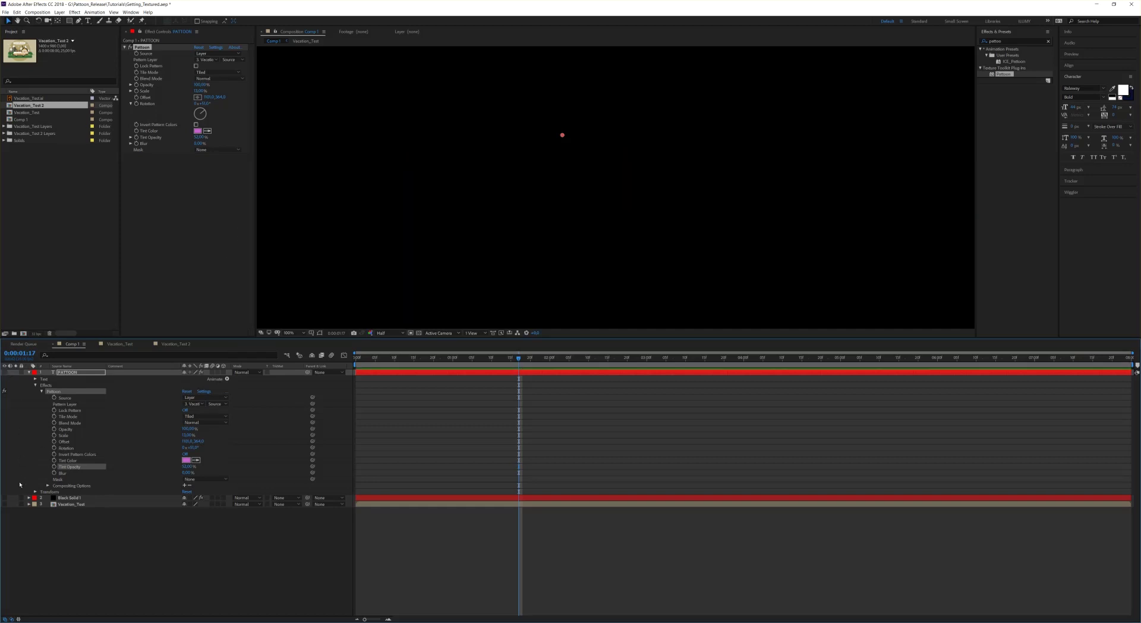
left_click(4, 498)
left_click(69, 498)
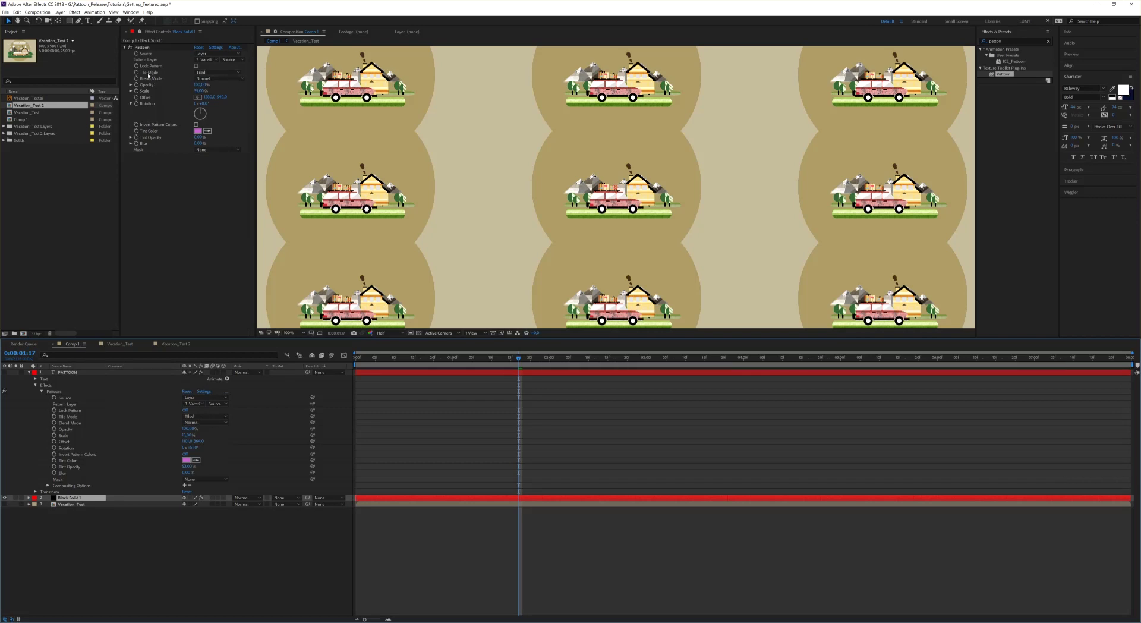
Set the solid's pattern tile mode to Single and inspect the untiled pattern across the whole composition.
left_click(219, 72)
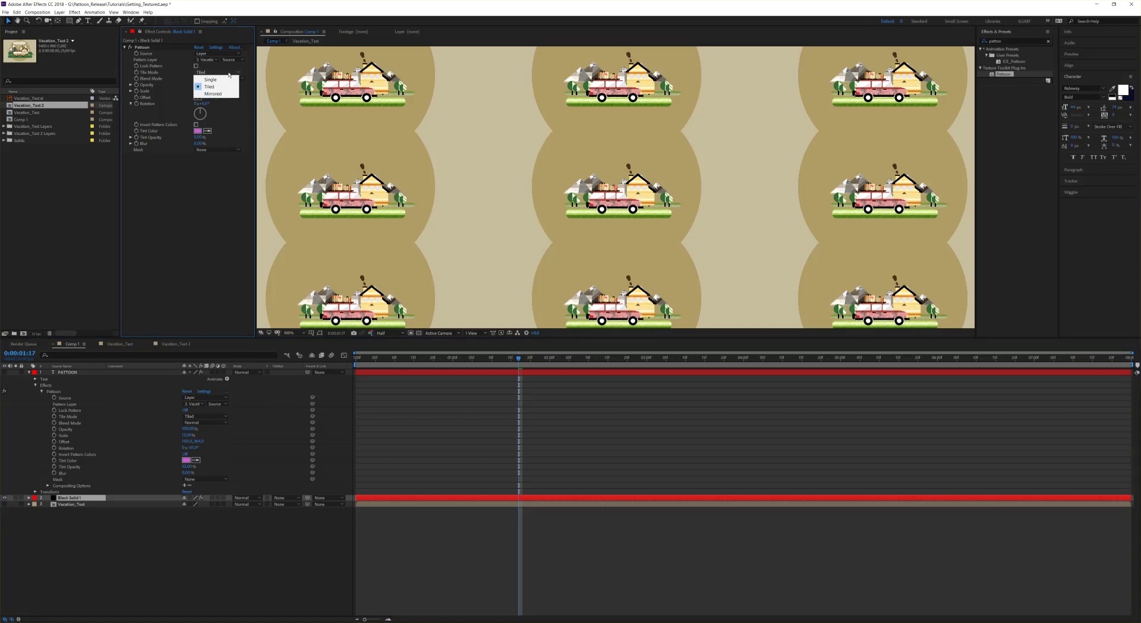
left_click(211, 79)
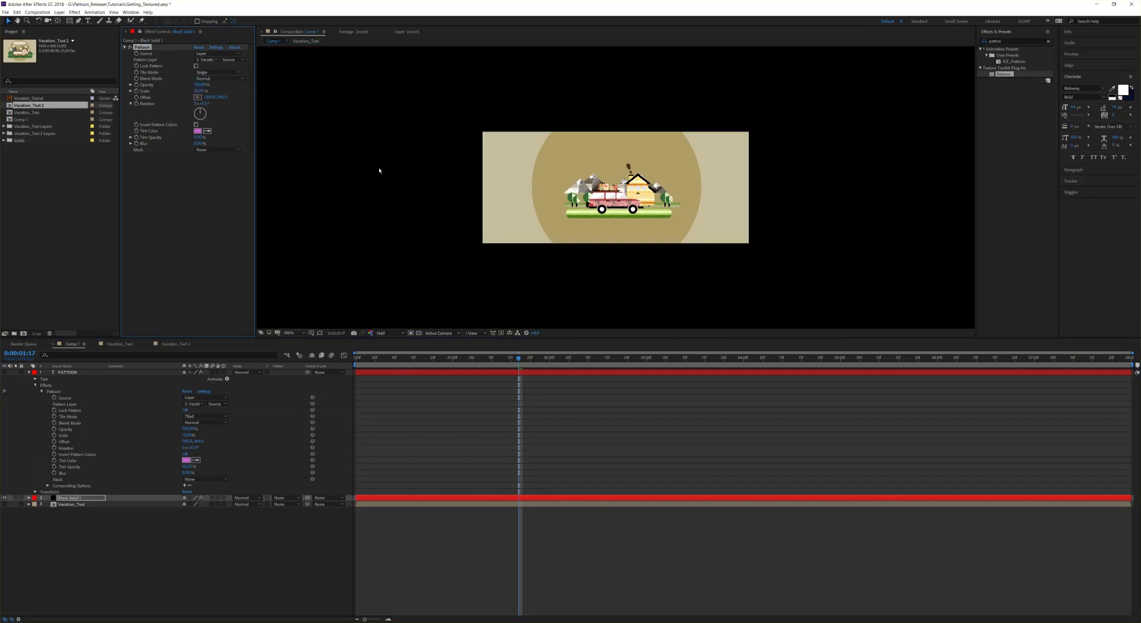
key("comma")
key("comma")
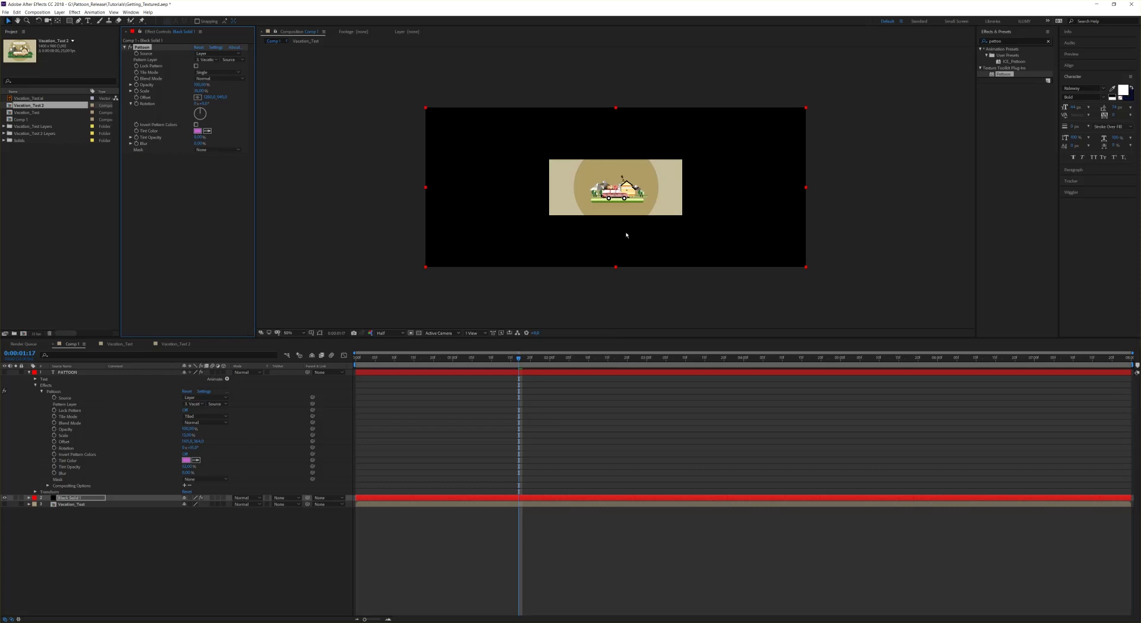
key("/")
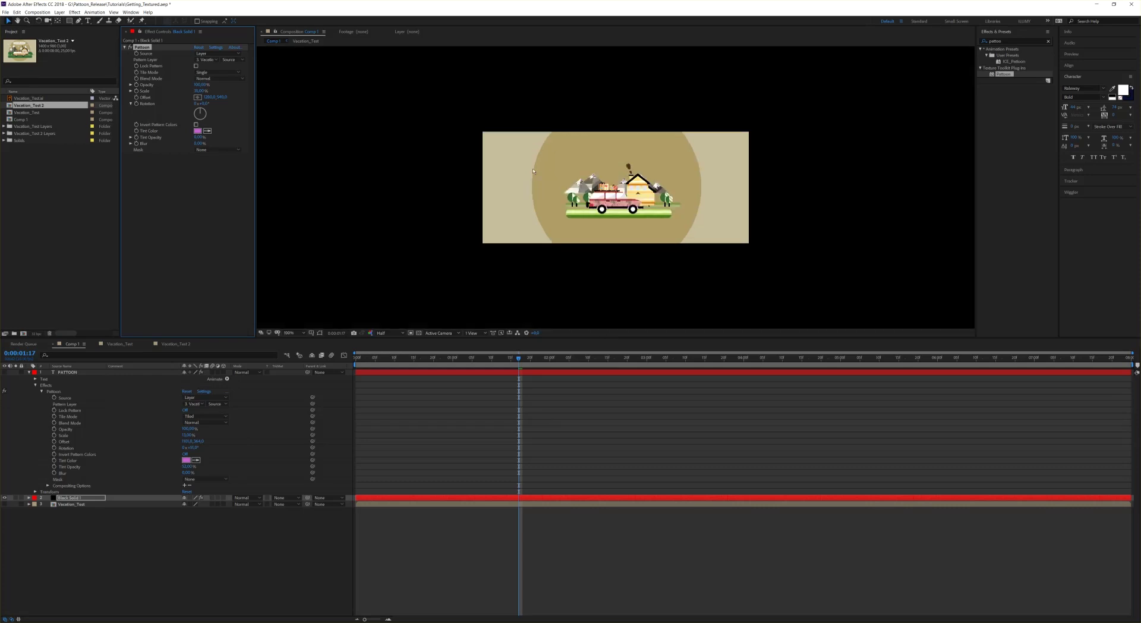
Switch the solid's pattern tile mode to Tiled and on to Mirrored, checking the flipped copies across the whole composition.
left_click(227, 73)
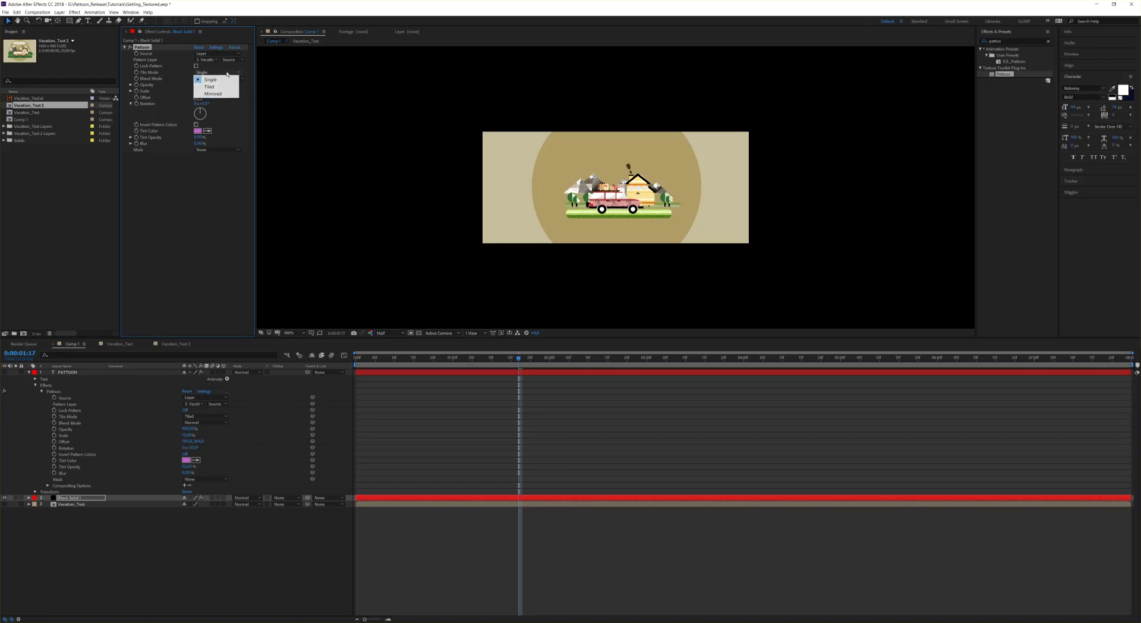
left_click(226, 88)
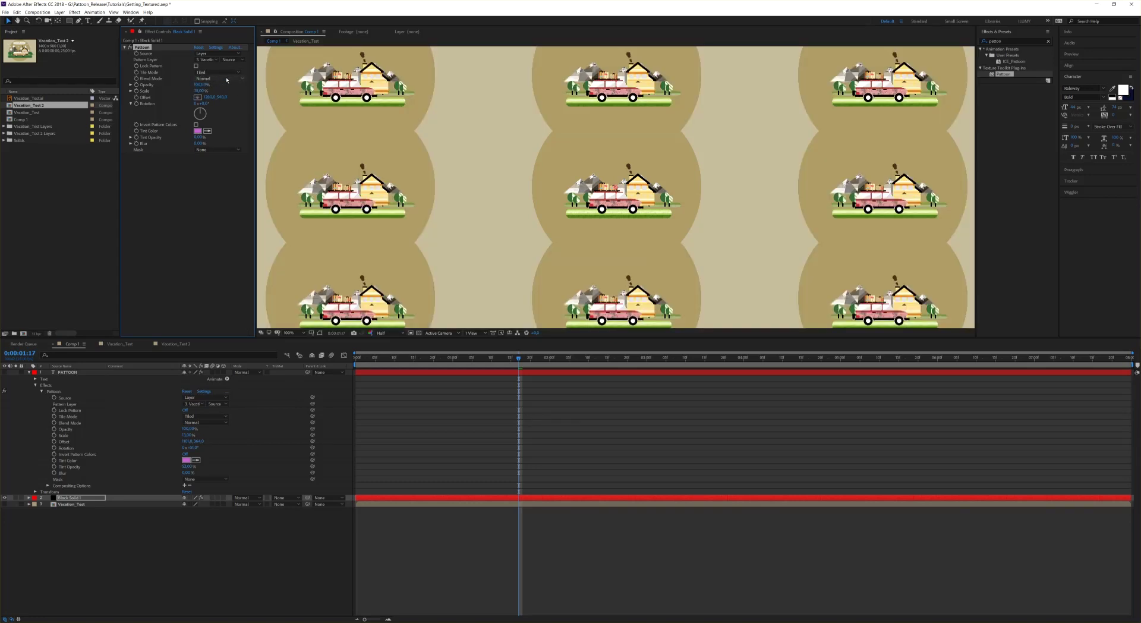
left_click(227, 79)
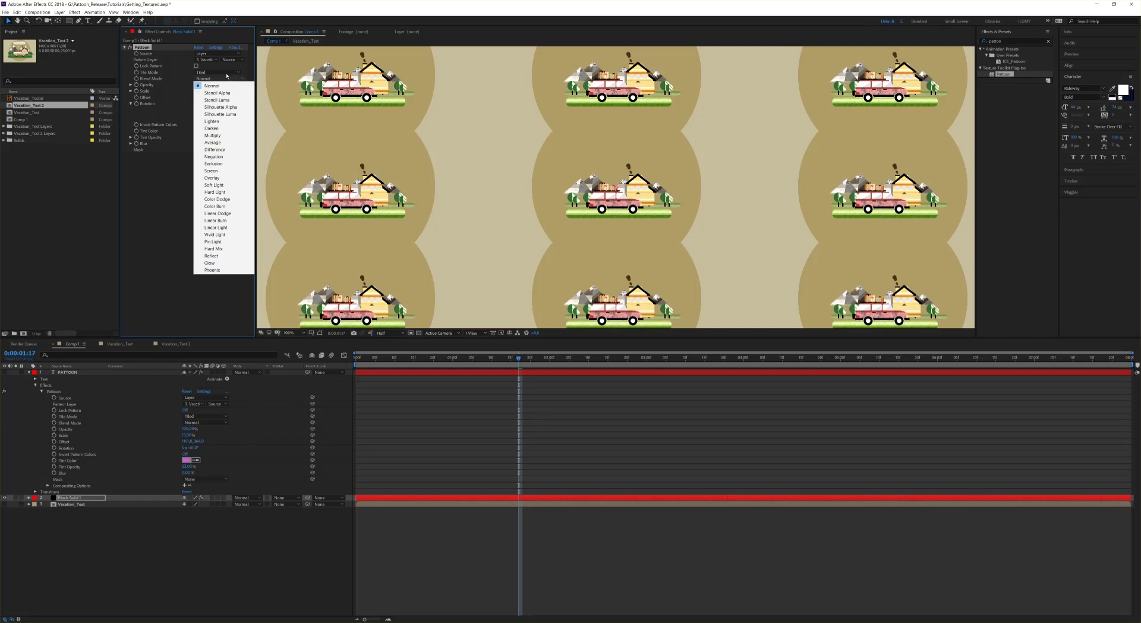
left_click(226, 76)
left_click(226, 72)
left_click(217, 86)
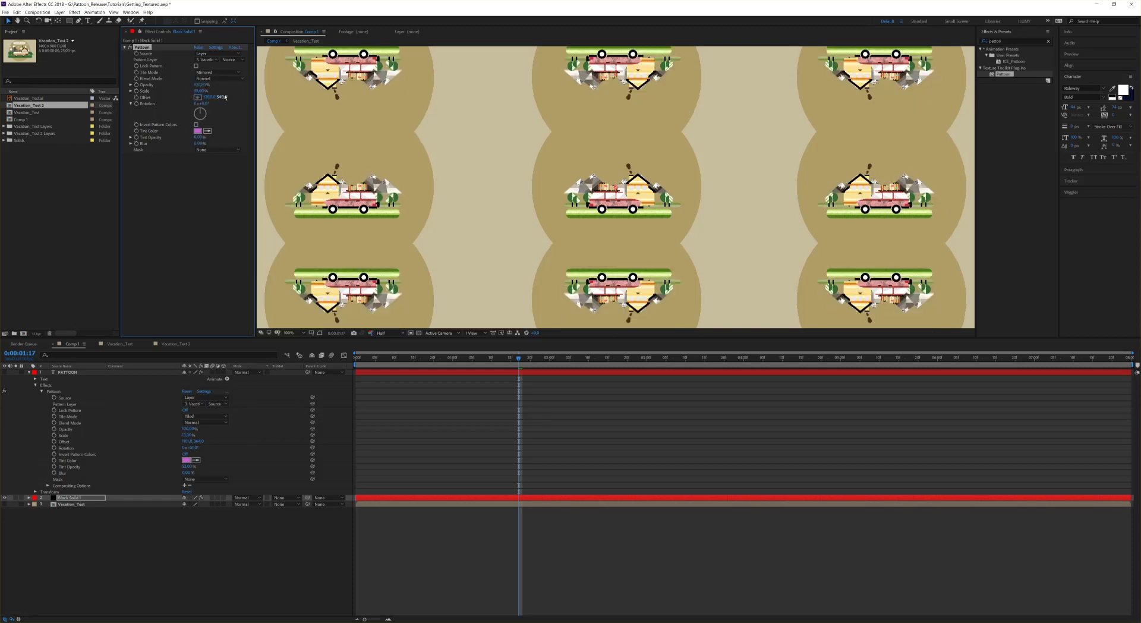
scroll(619, 230, "down", 2)
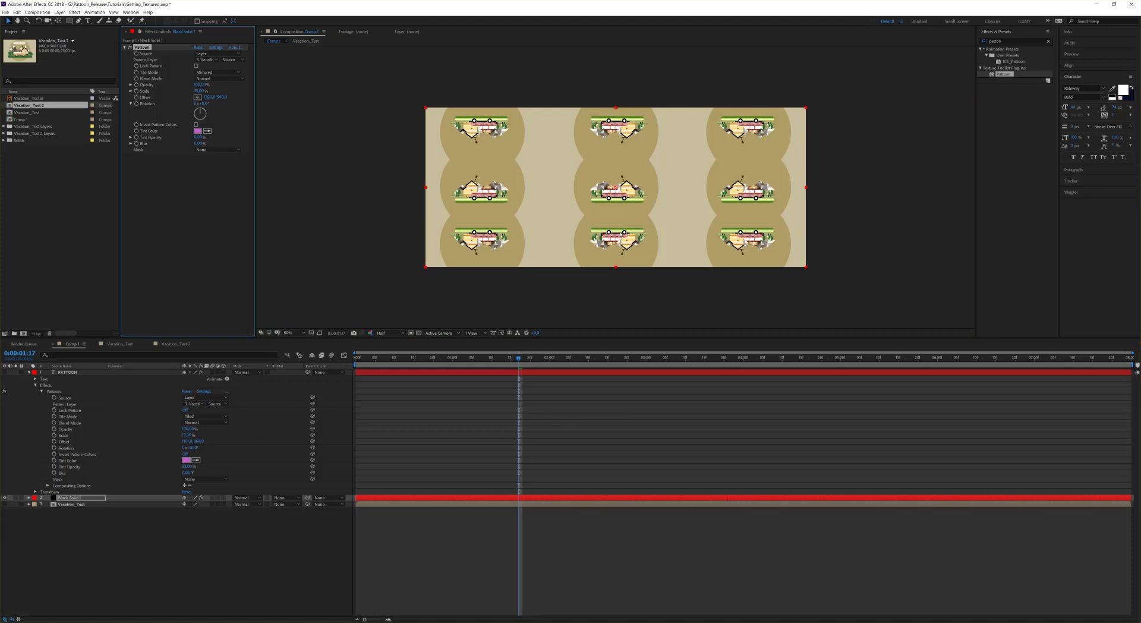
scroll(624, 231, "up", 2)
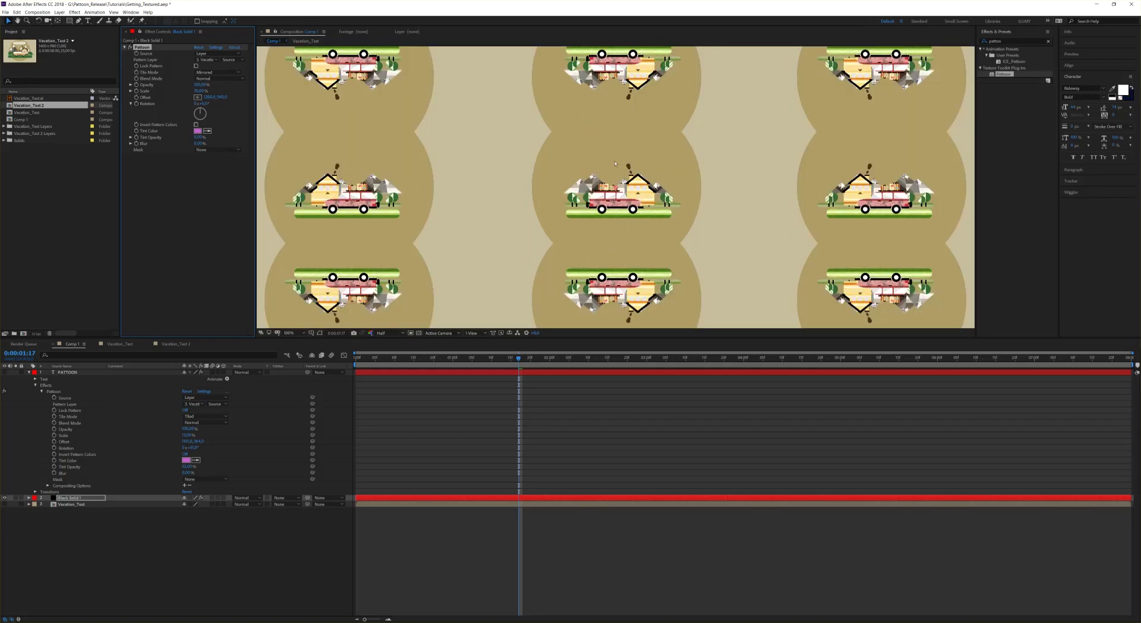
scroll(615, 163, "down", 2)
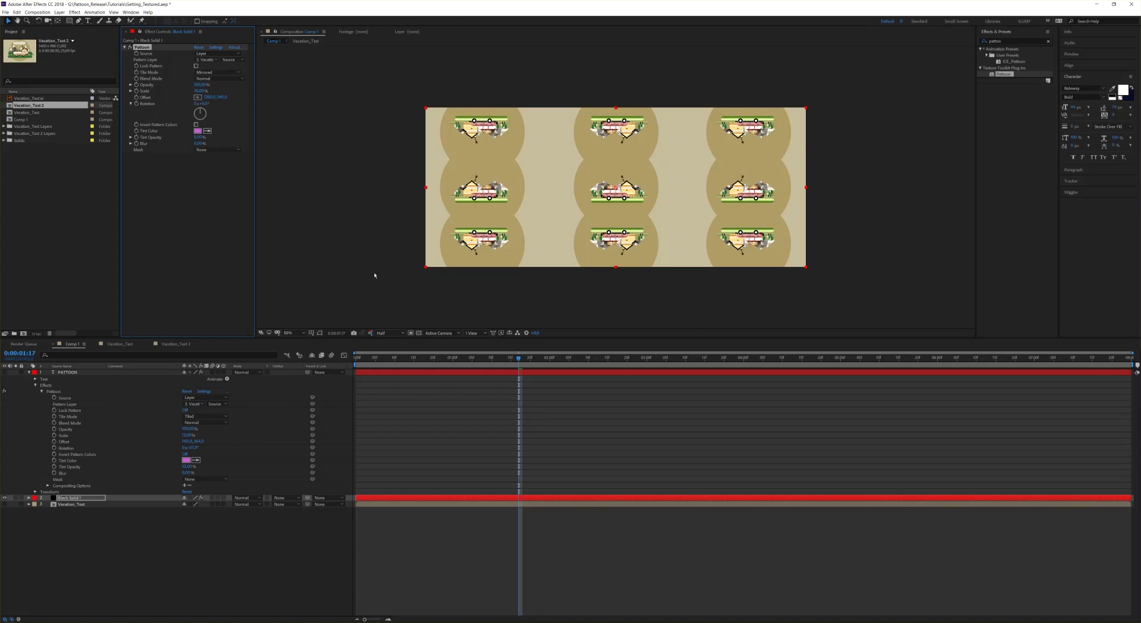
Change the solid's pattern source to File and set its tile mode to Tiled.
left_click(215, 53)
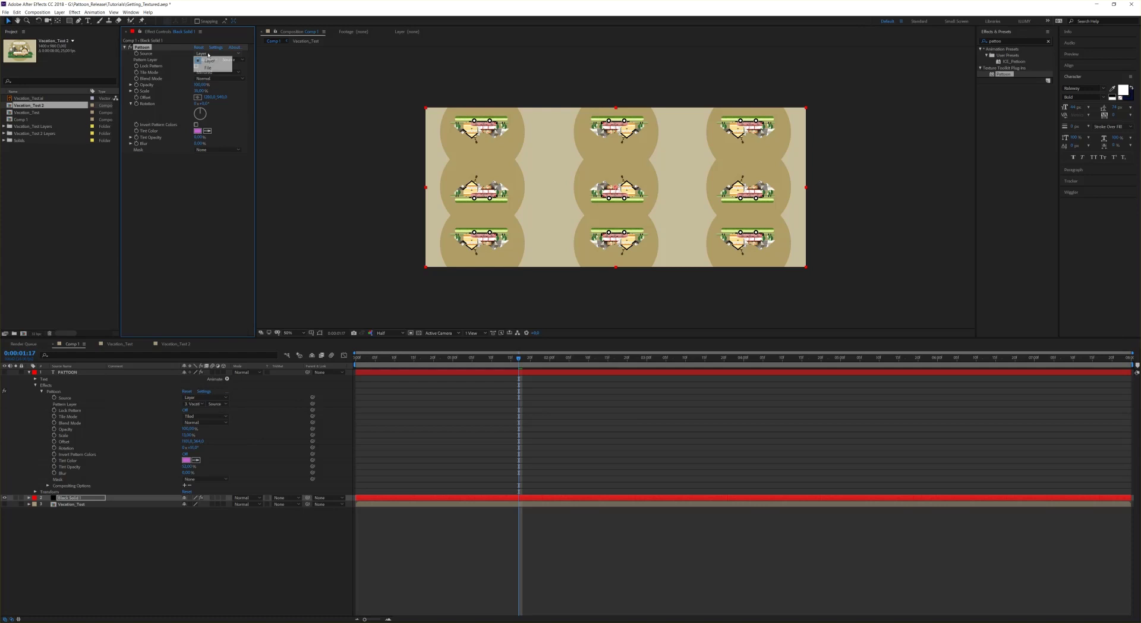
left_click(208, 67)
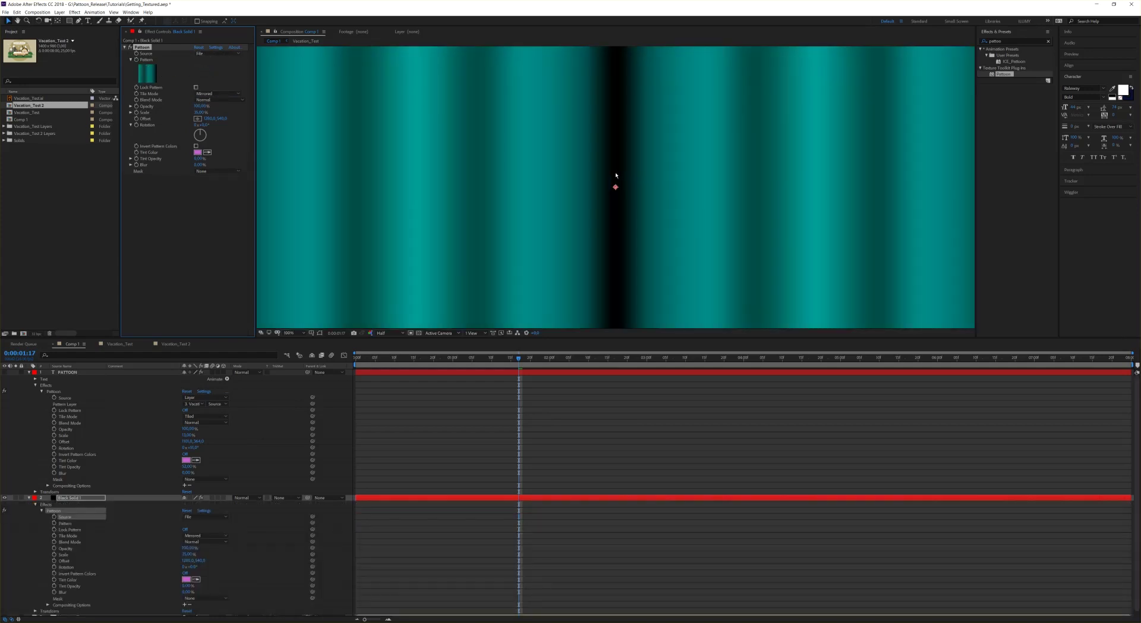
left_click(216, 93)
left_click(221, 108)
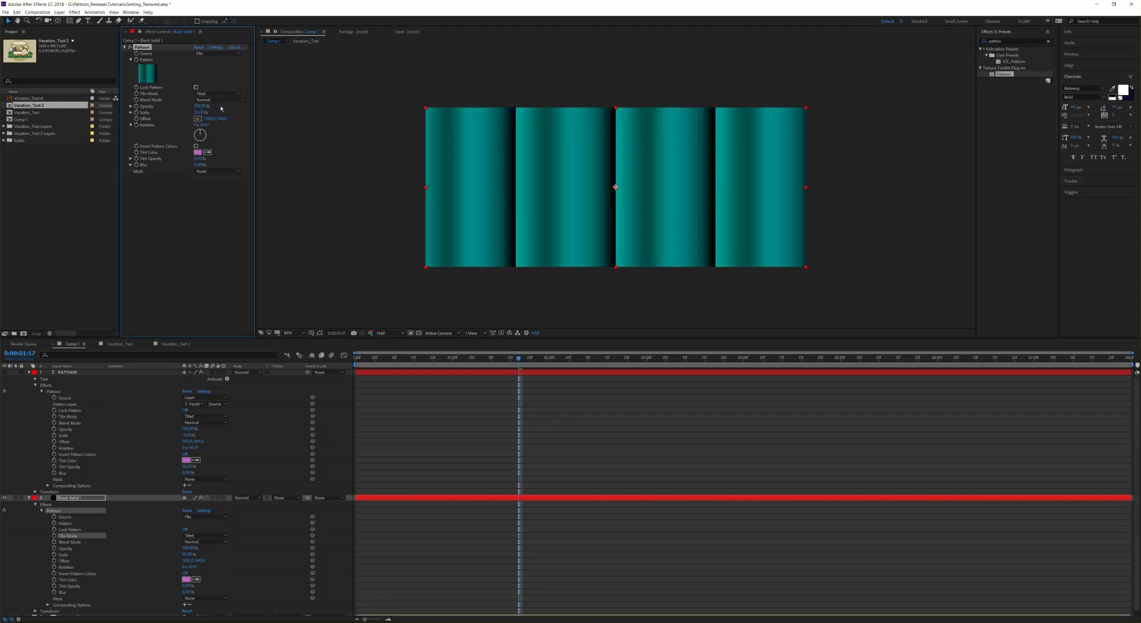
Replace the solid's pattern with the second texture of the [Pattoon] Grunge category.
left_click(151, 82)
left_click(218, 85)
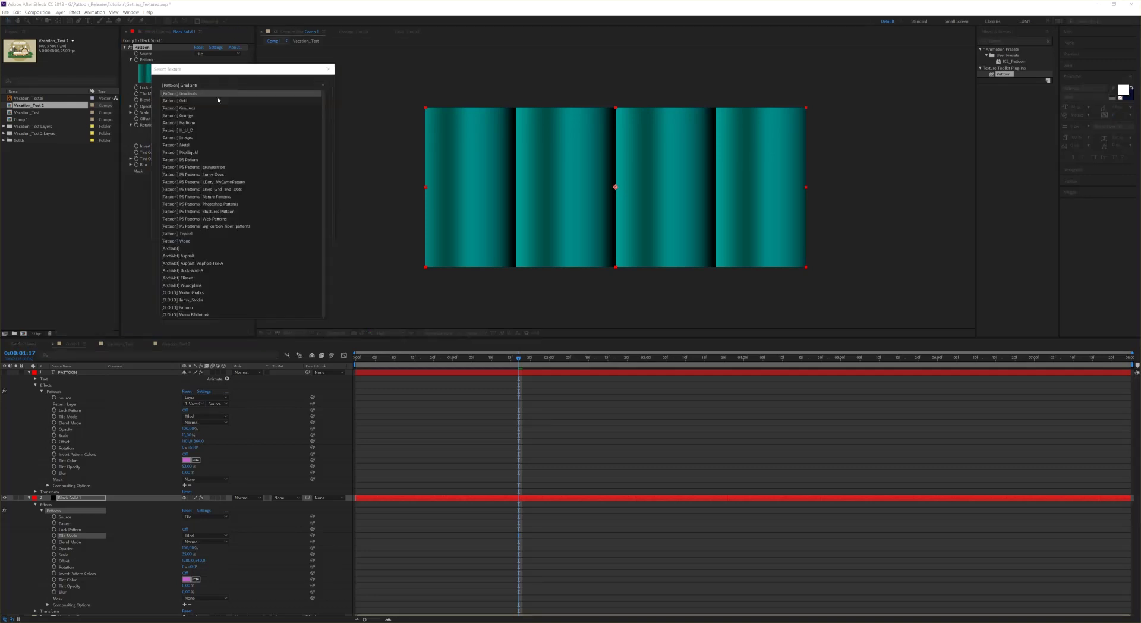
left_click(198, 116)
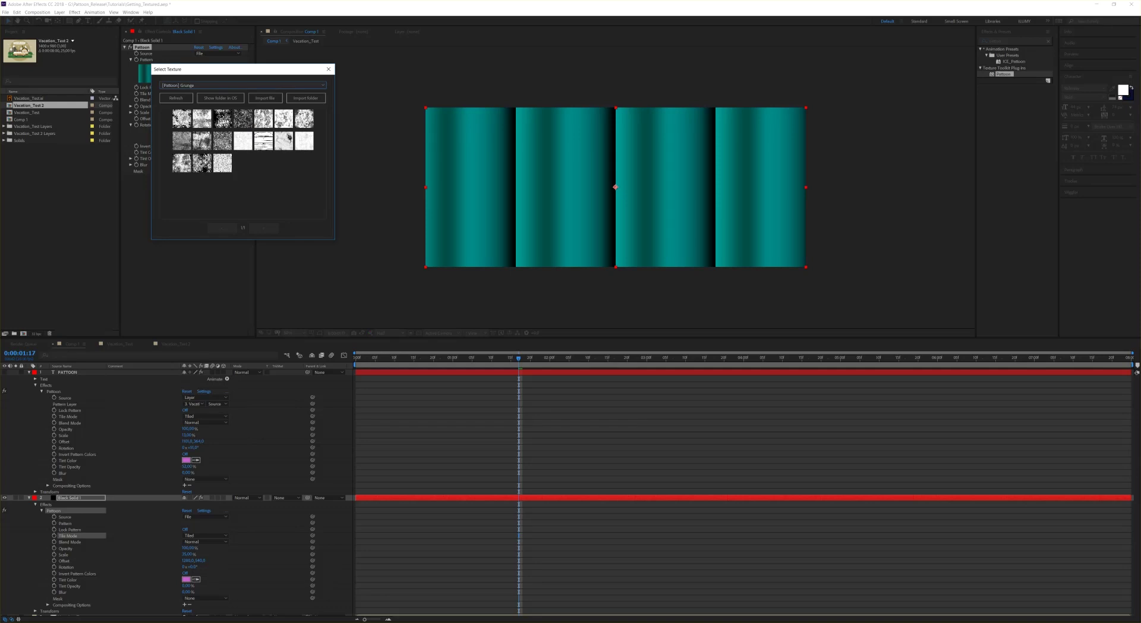
left_click(201, 118)
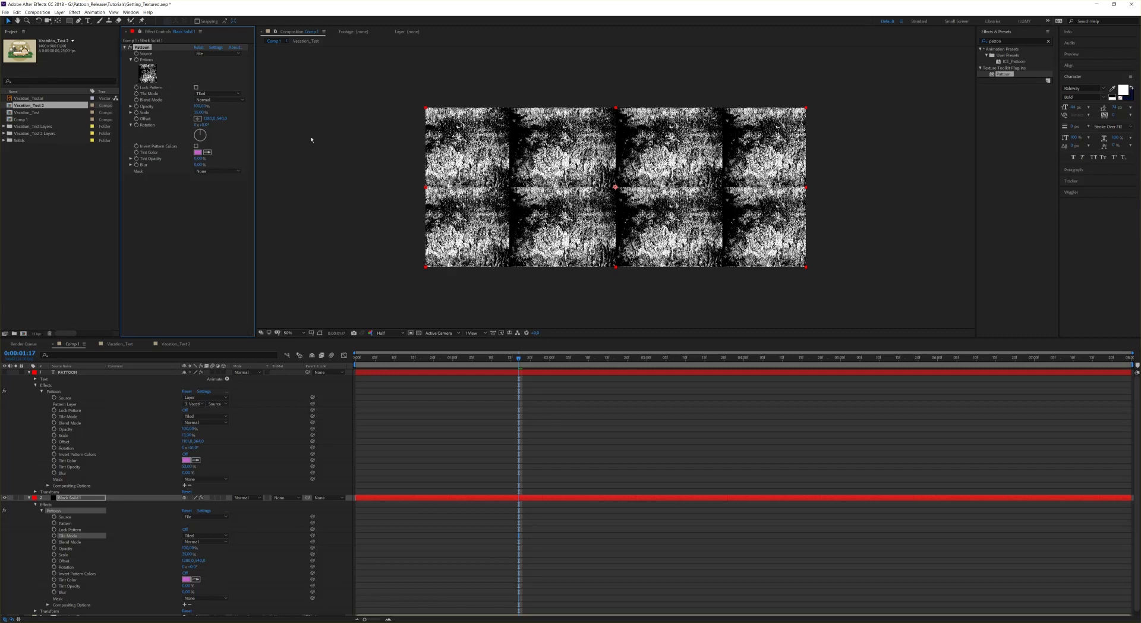
Enlarge the grunge pattern's scale on the solid and set its tile mode to Mirrored.
left_click_drag(200, 113, 213, 113)
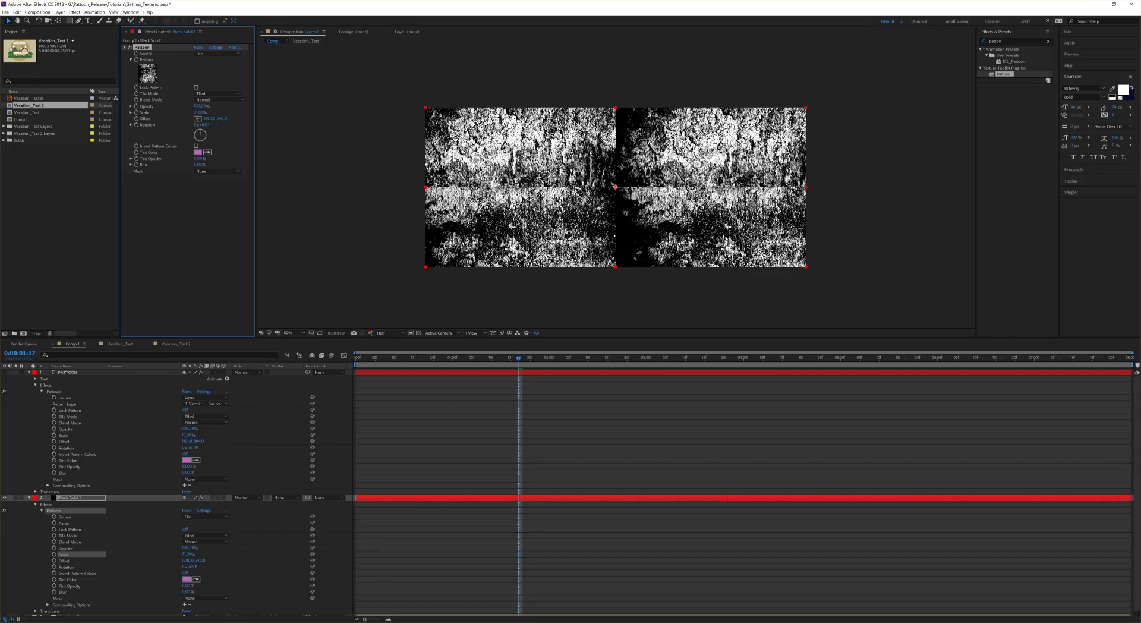
left_click(217, 94)
left_click(220, 116)
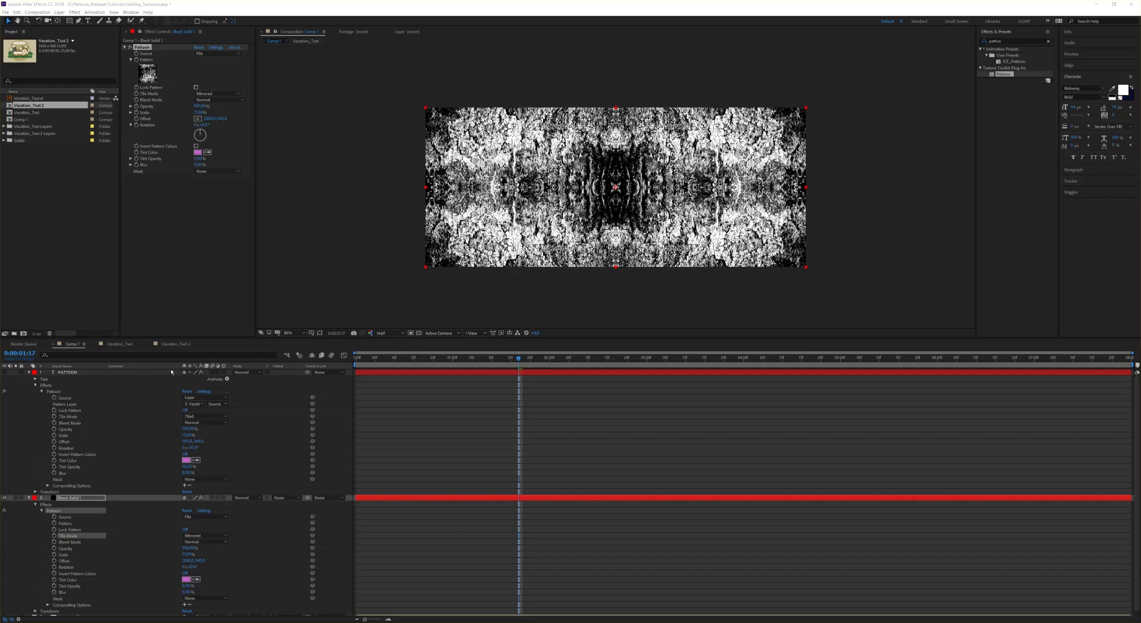
Switch to the web browser and play the video in the Instagram post about the Pattoon plugin.
key("alt+Tab")
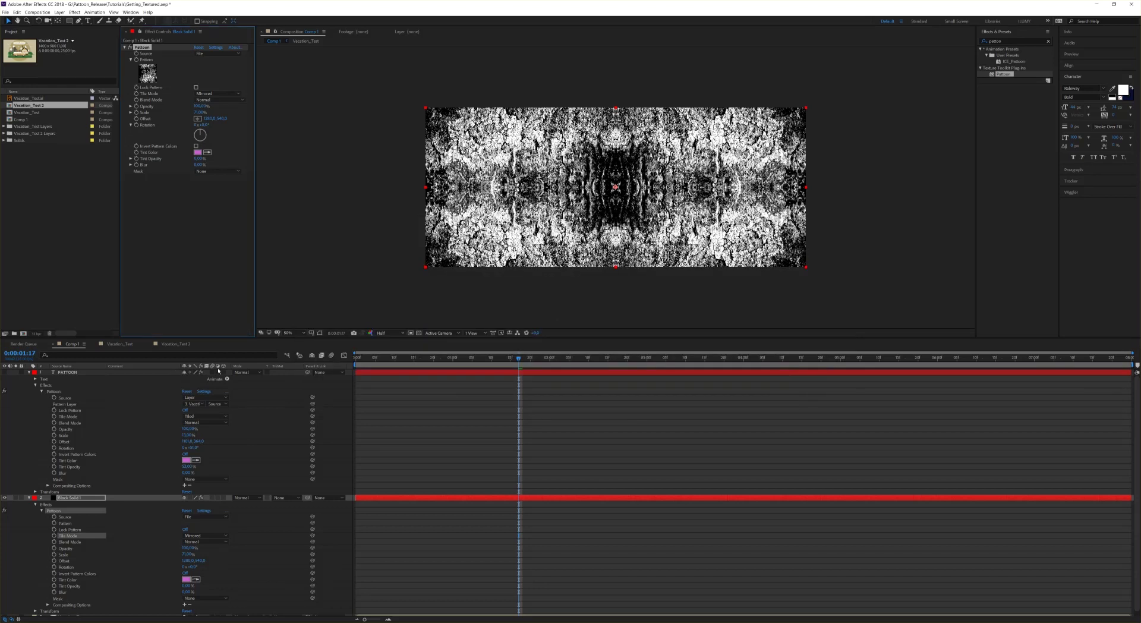
key("alt+Tab")
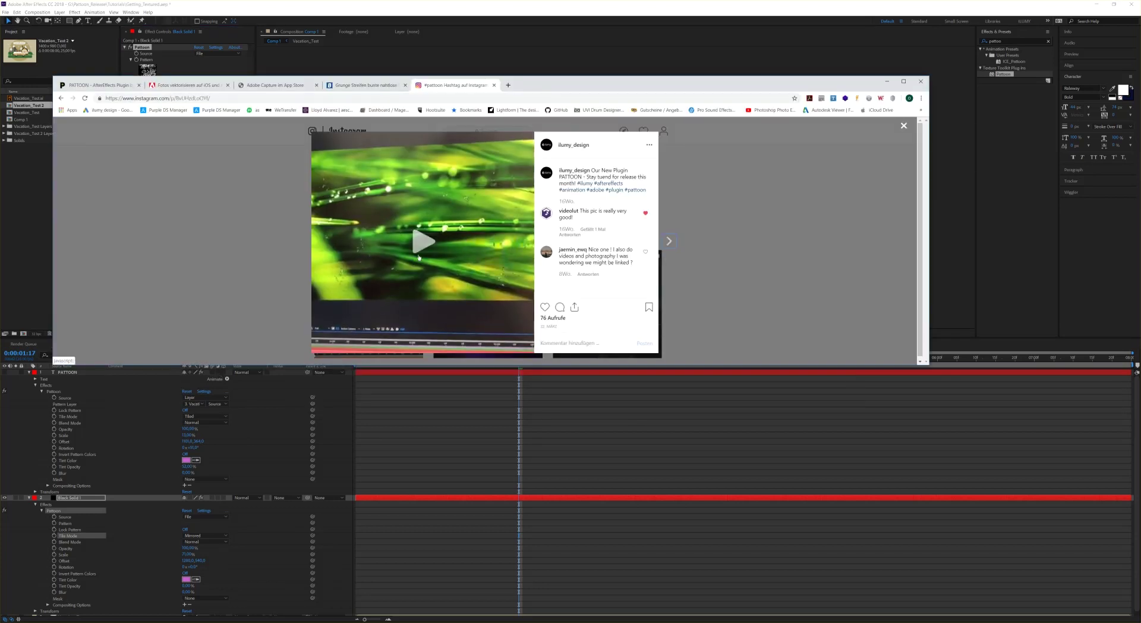
left_click(431, 263)
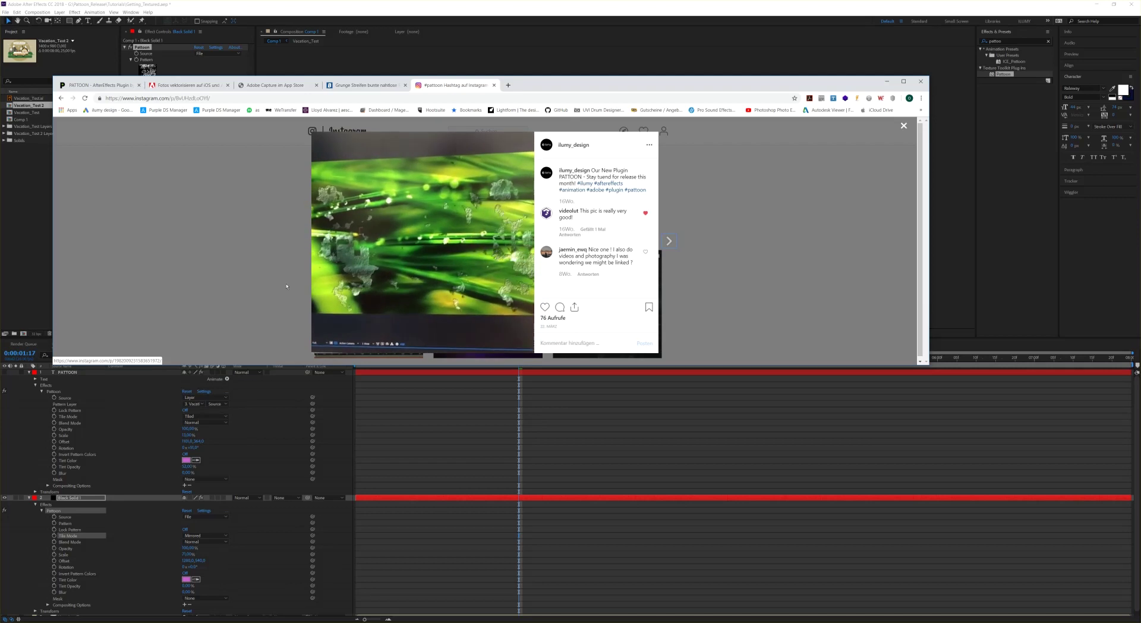